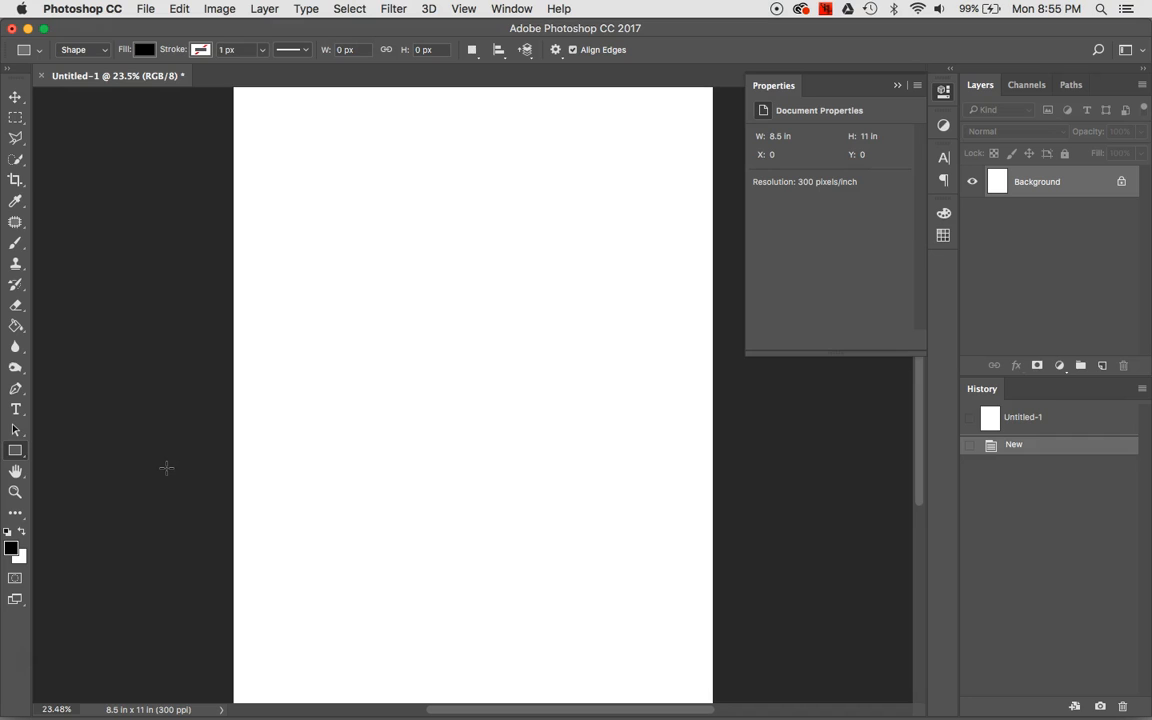
- Fill the whole white background with black using the Paint Bucket tool
left_click(14, 326)
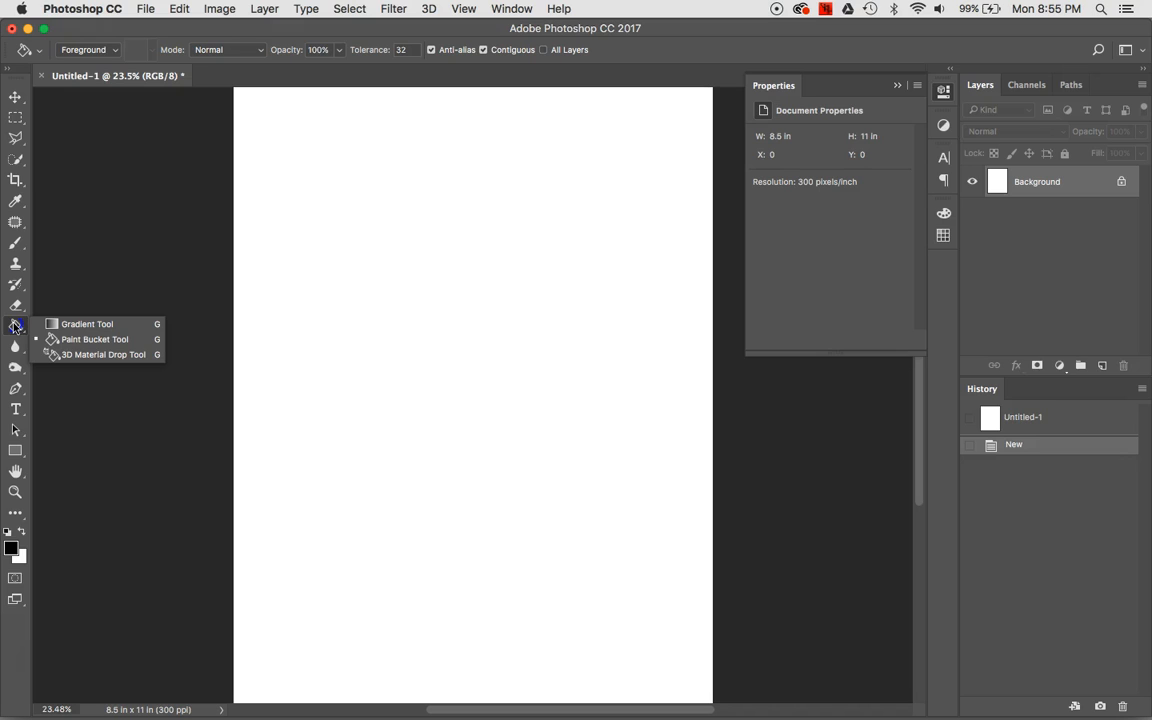
left_click_drag(14, 326, 100, 343)
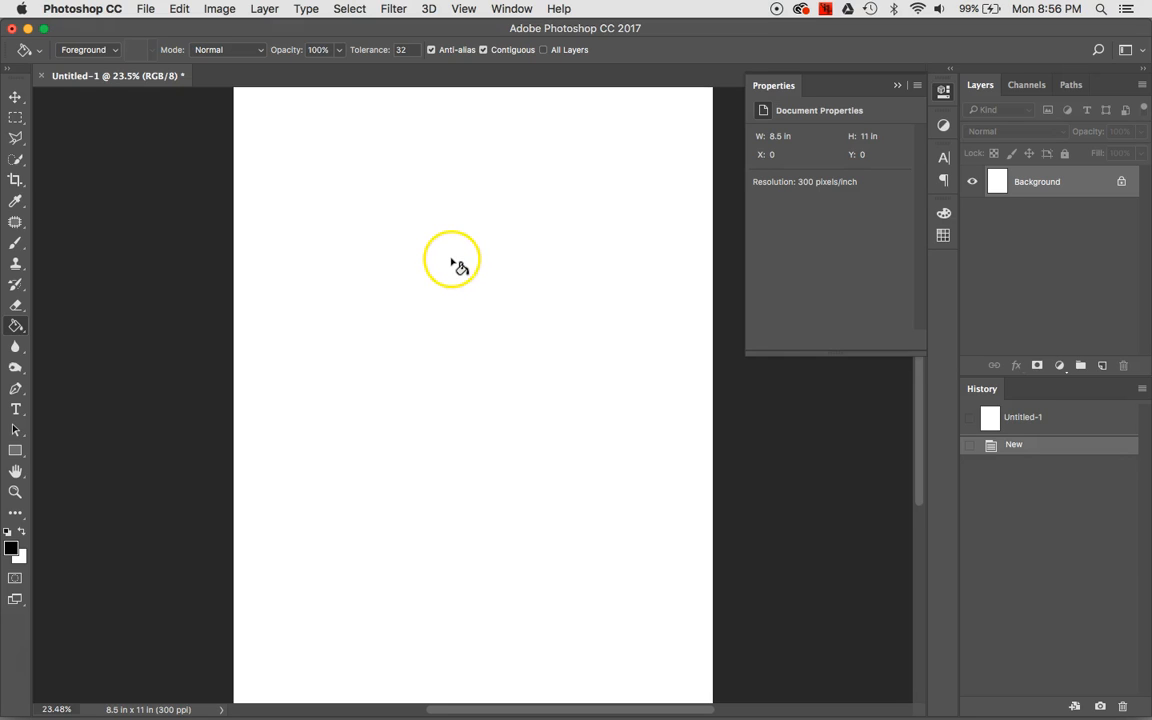
left_click(598, 203)
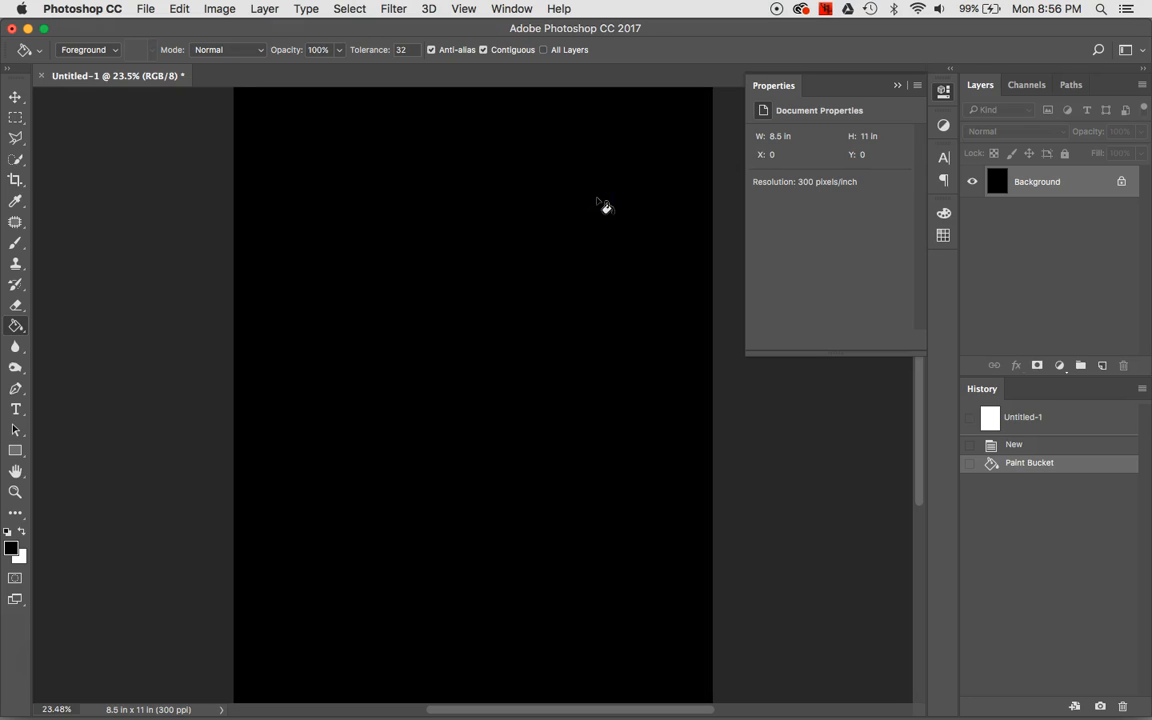
- Set the foreground colour to red f30d0d and fill the background with it
left_click(12, 552)
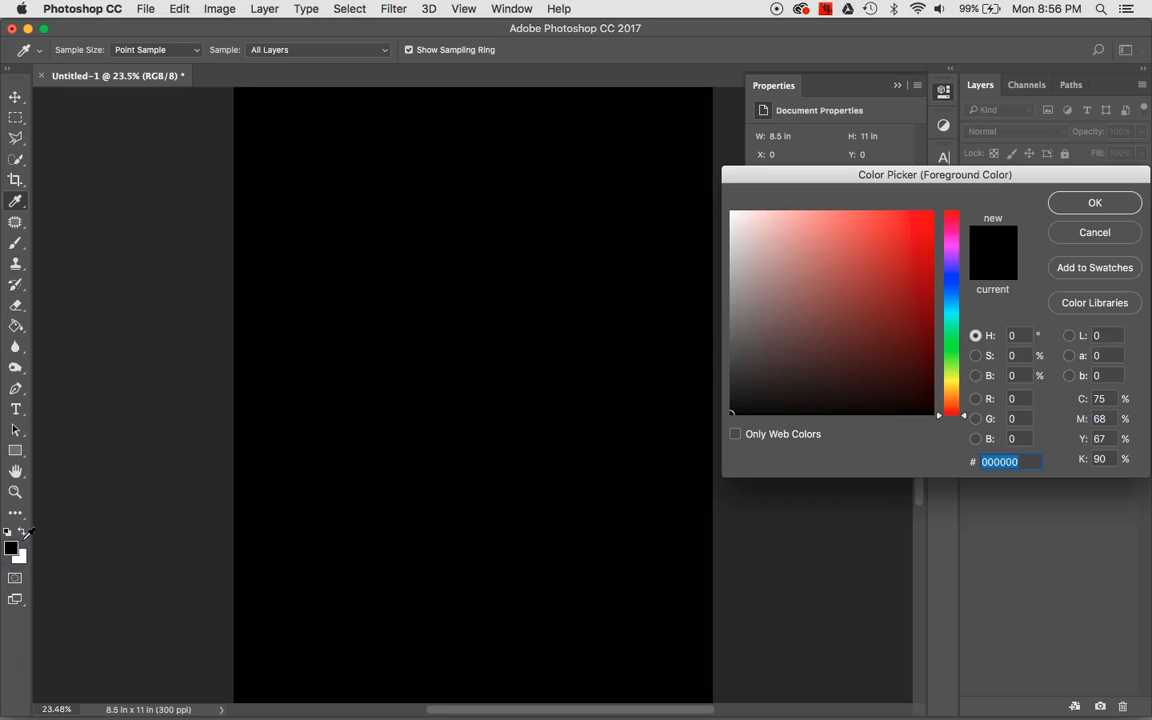
left_click(920, 219)
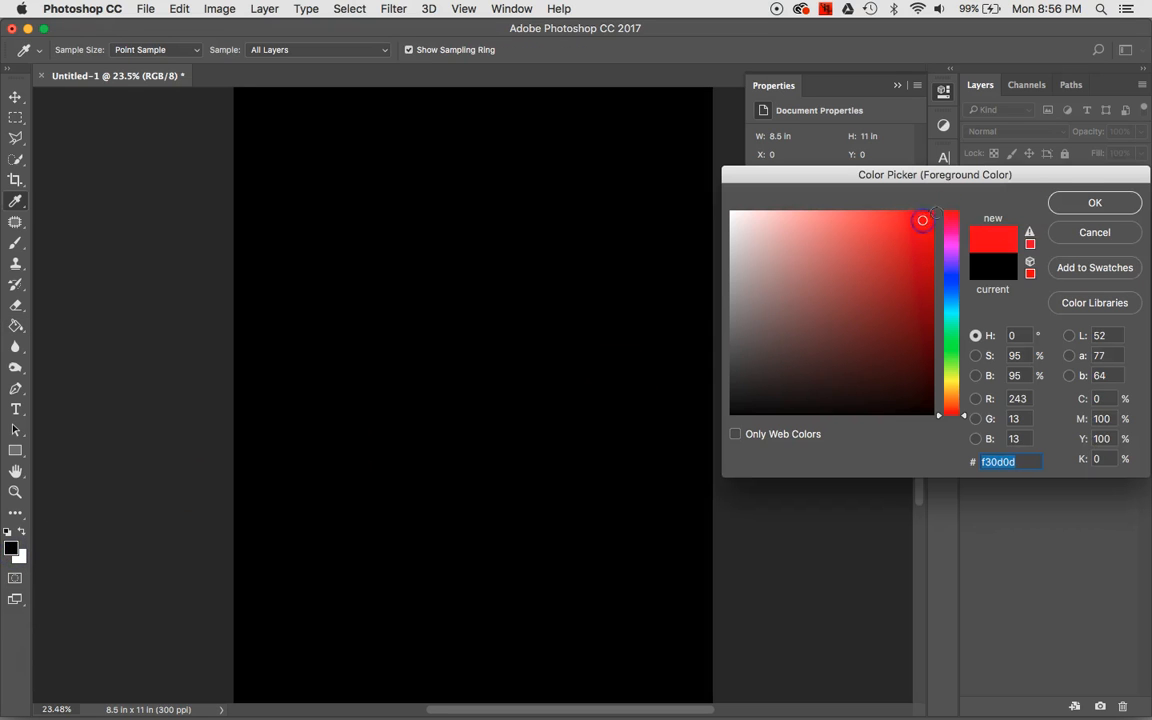
left_click(1058, 201)
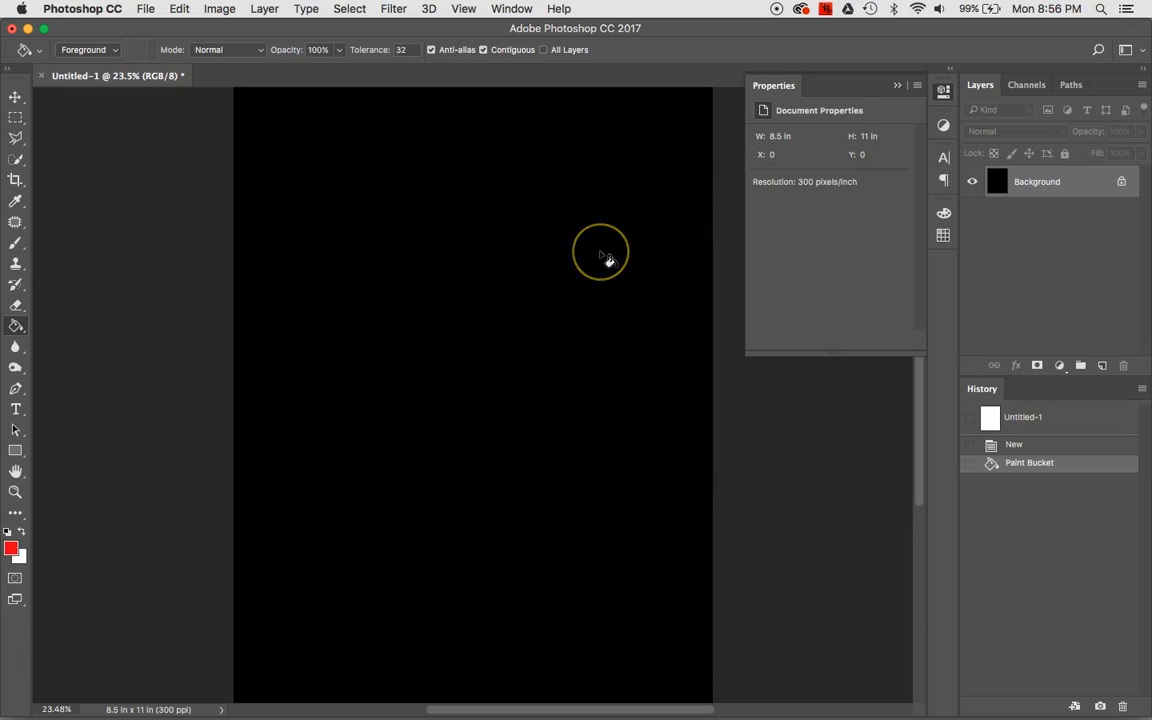
left_click(521, 259)
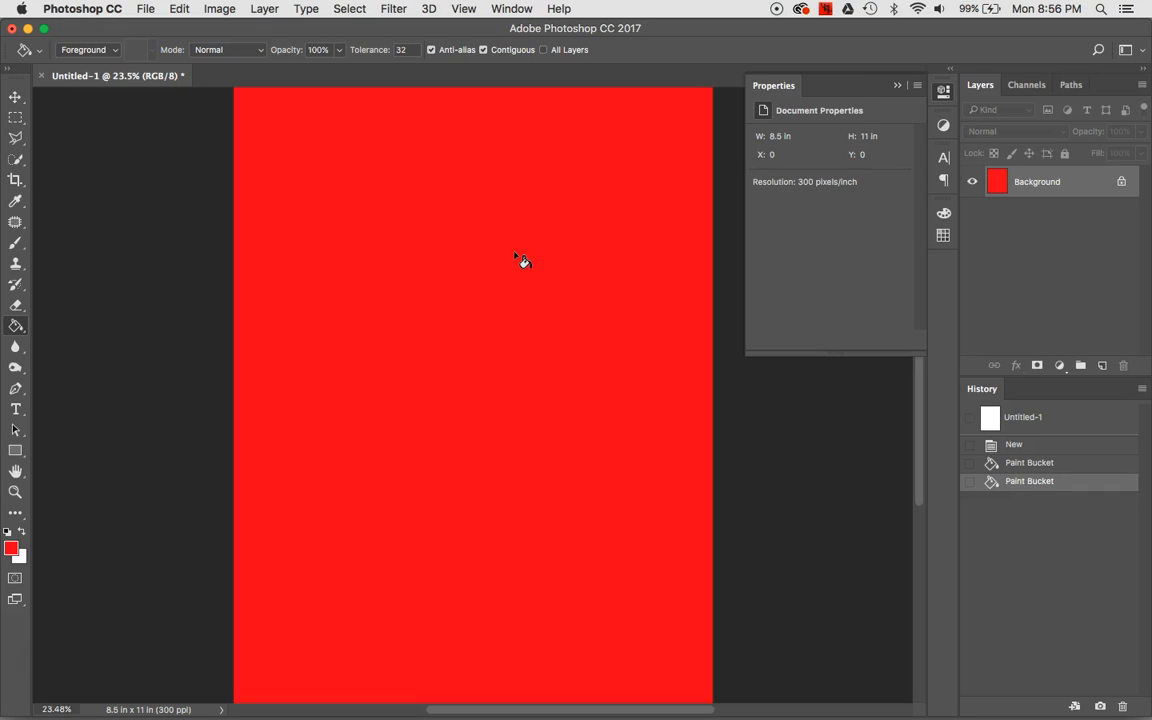
- Add a new layer, restore the default colours and paint a large black figure eight with the 200 px brush
left_click(1100, 366)
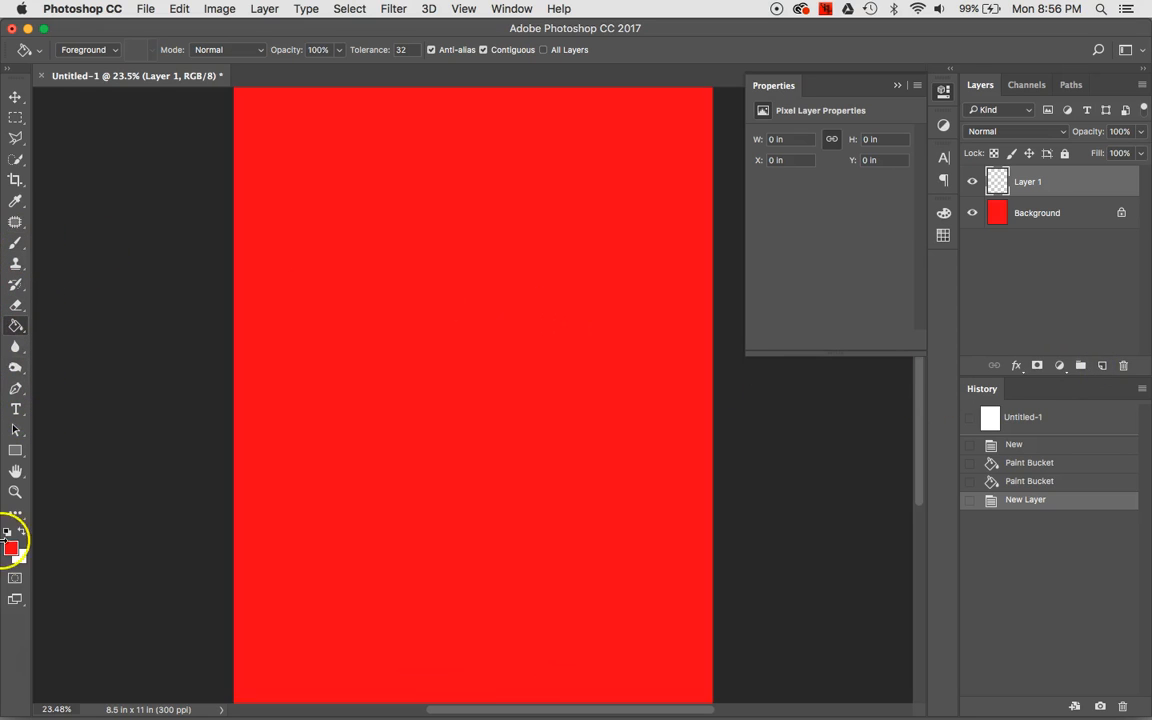
left_click(7, 531)
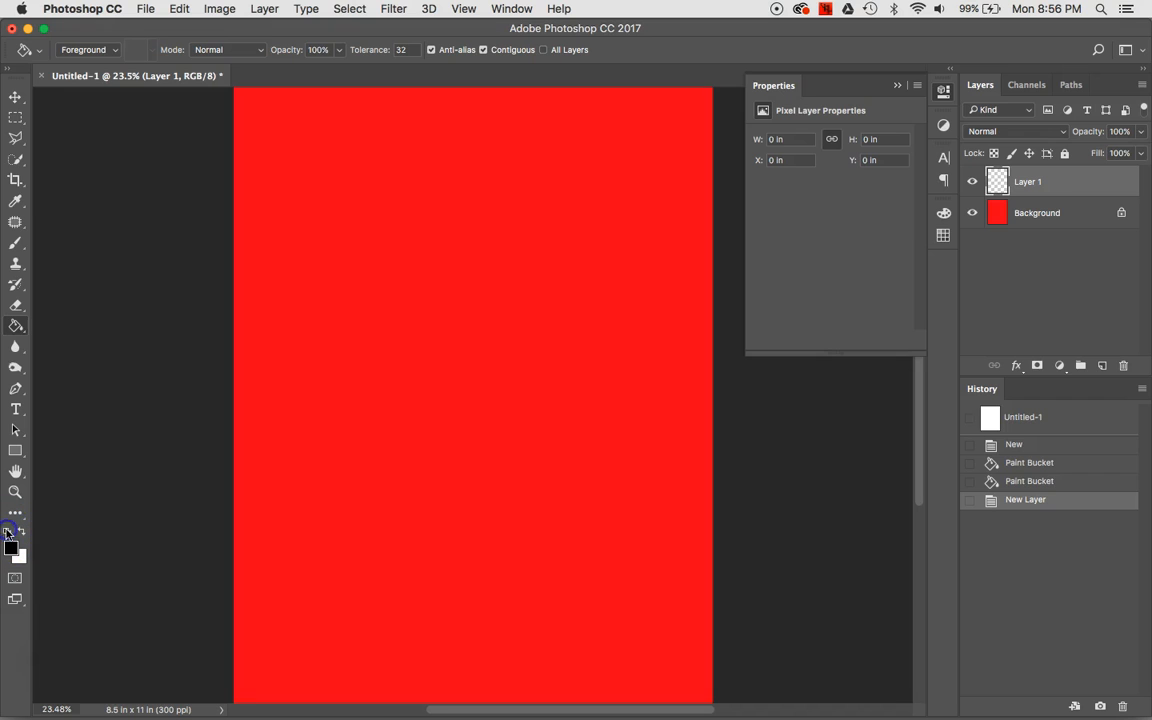
left_click(15, 242)
mouse_move(527, 257)
left_mouse_down()
mouse_move(528, 172)
mouse_move(405, 191)
mouse_move(391, 241)
mouse_move(524, 263)
mouse_move(434, 268)
mouse_move(392, 313)
mouse_move(374, 394)
mouse_move(445, 459)
mouse_move(554, 429)
mouse_move(589, 353)
mouse_move(517, 272)
left_mouse_up()
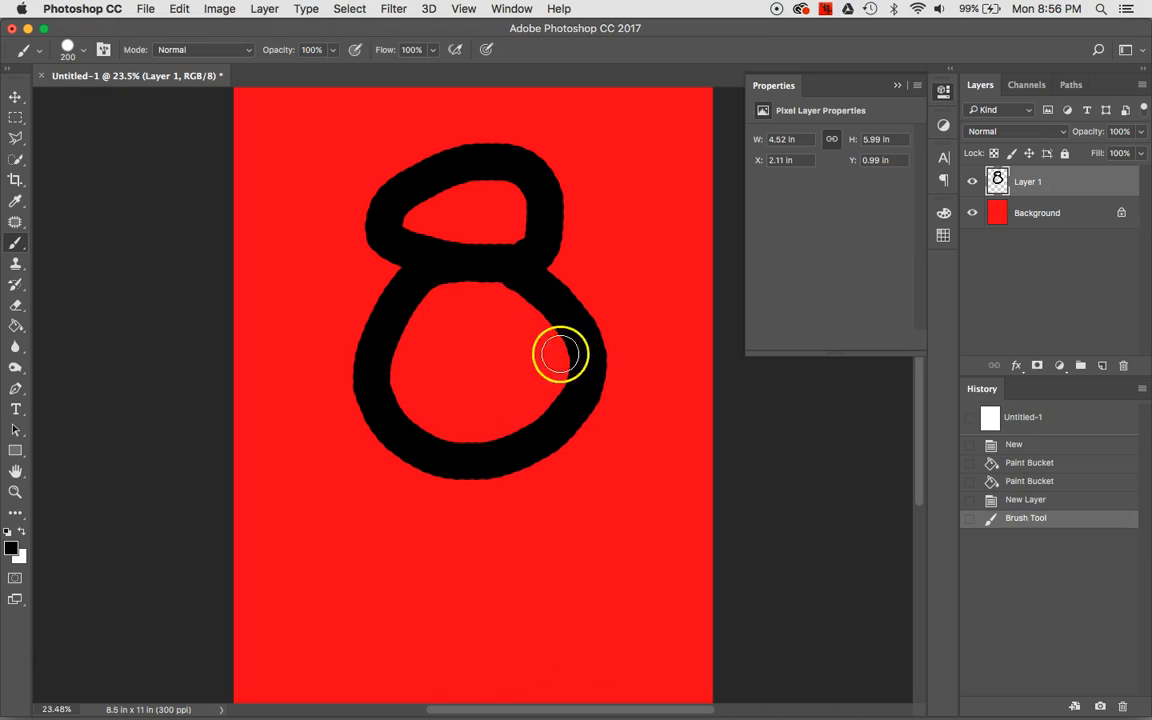
- Set the foreground colour to green 01f941 and fill the figure eight's upper loop and the area around the figure on Layer 1
left_click(10, 550)
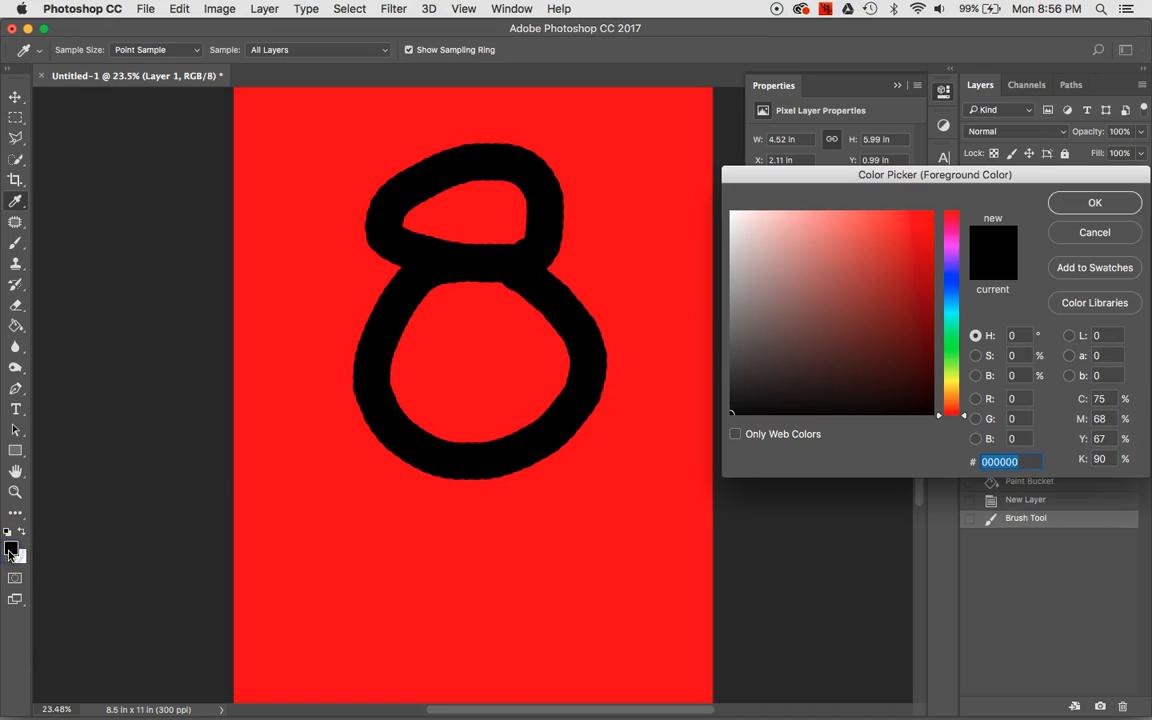
left_click(950, 337)
left_click(932, 216)
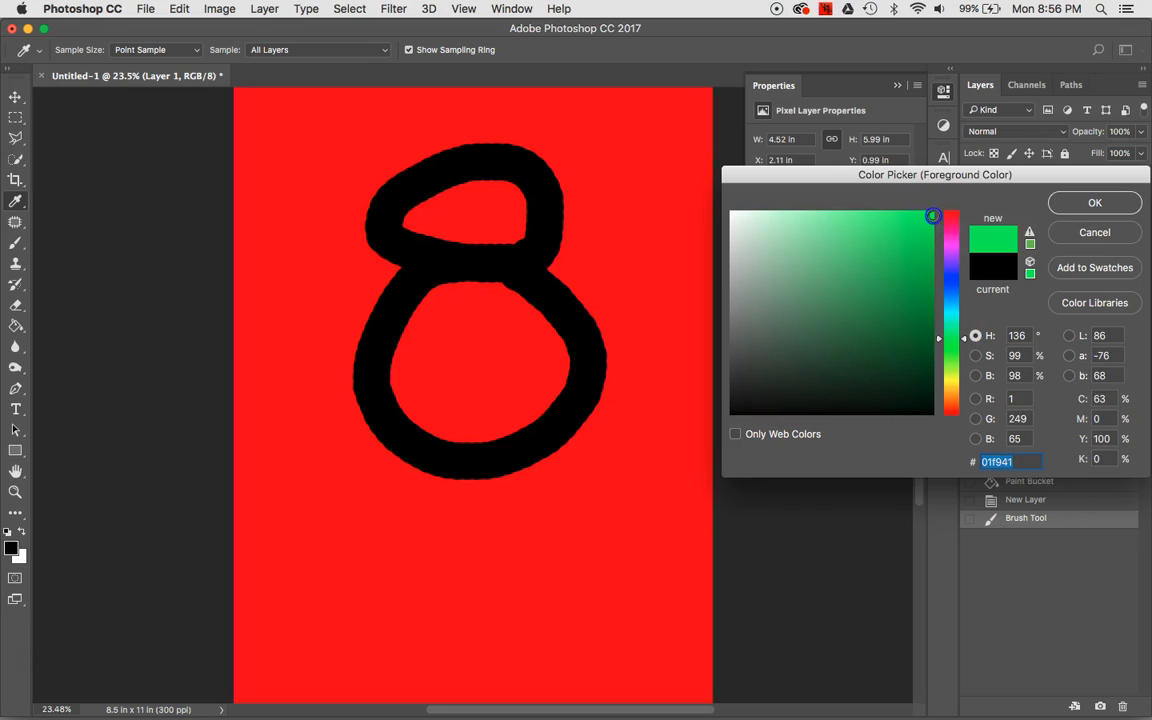
left_click(1092, 202)
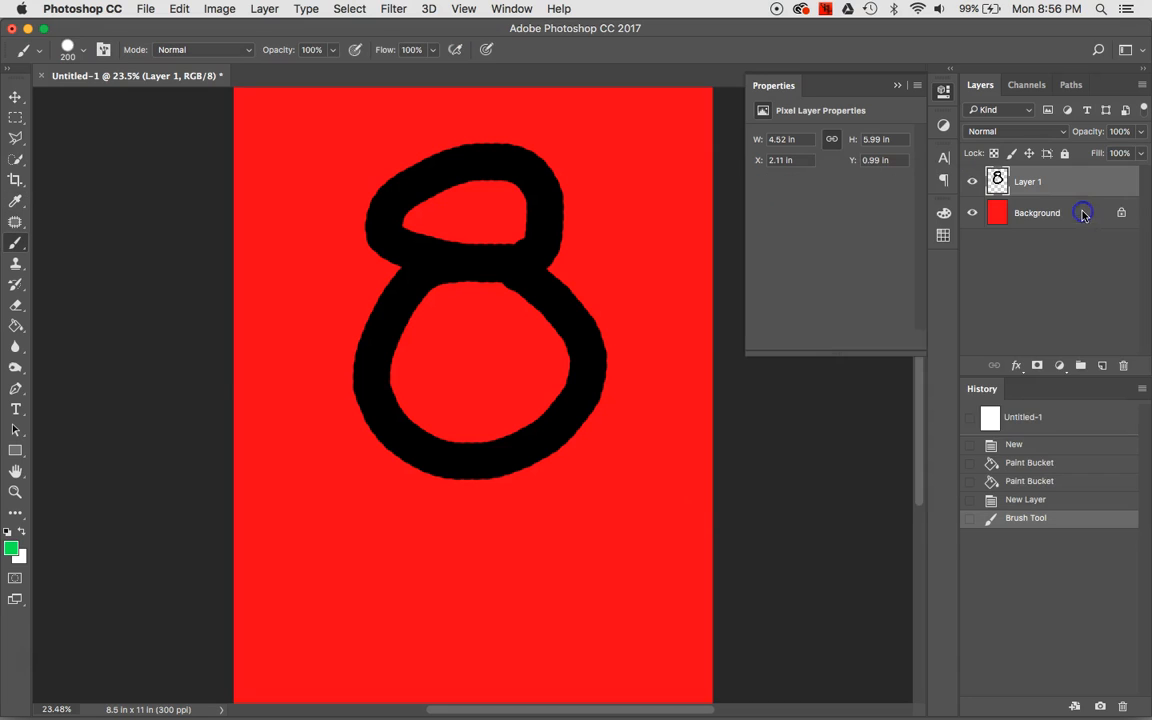
left_click(15, 325)
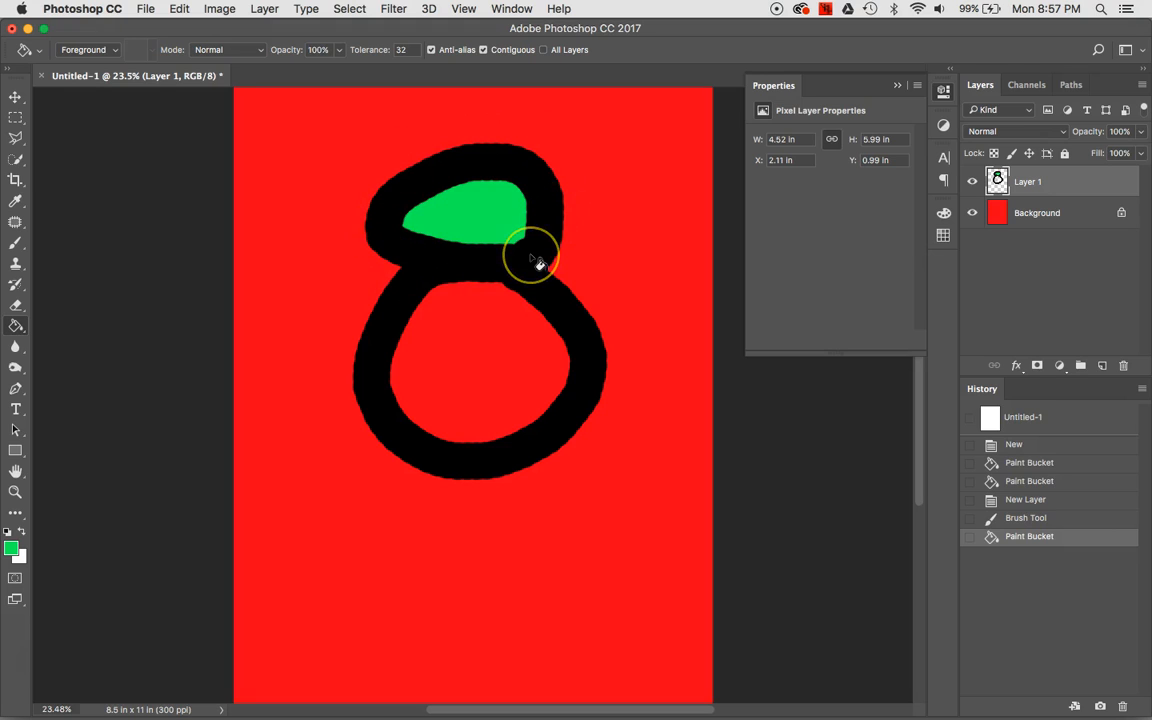
left_click(643, 276)
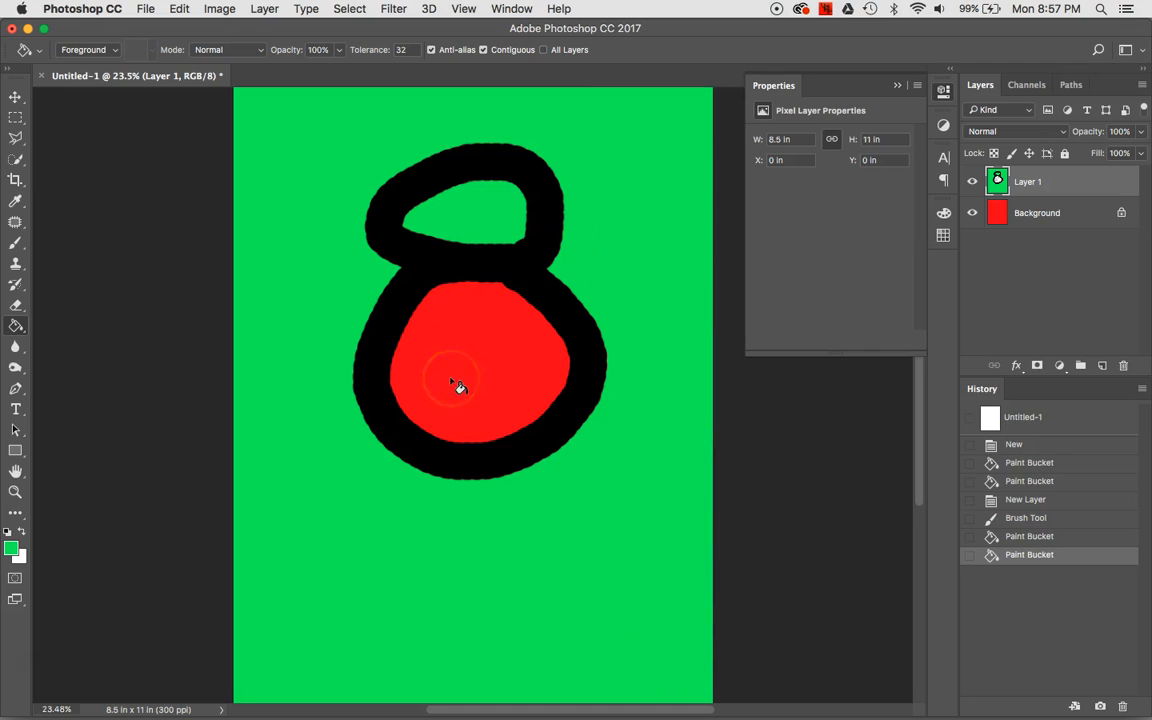
- Set the foreground colour to blue 011ef9 and fill the figure eight's black outline with it
left_click(11, 547)
left_click(950, 283)
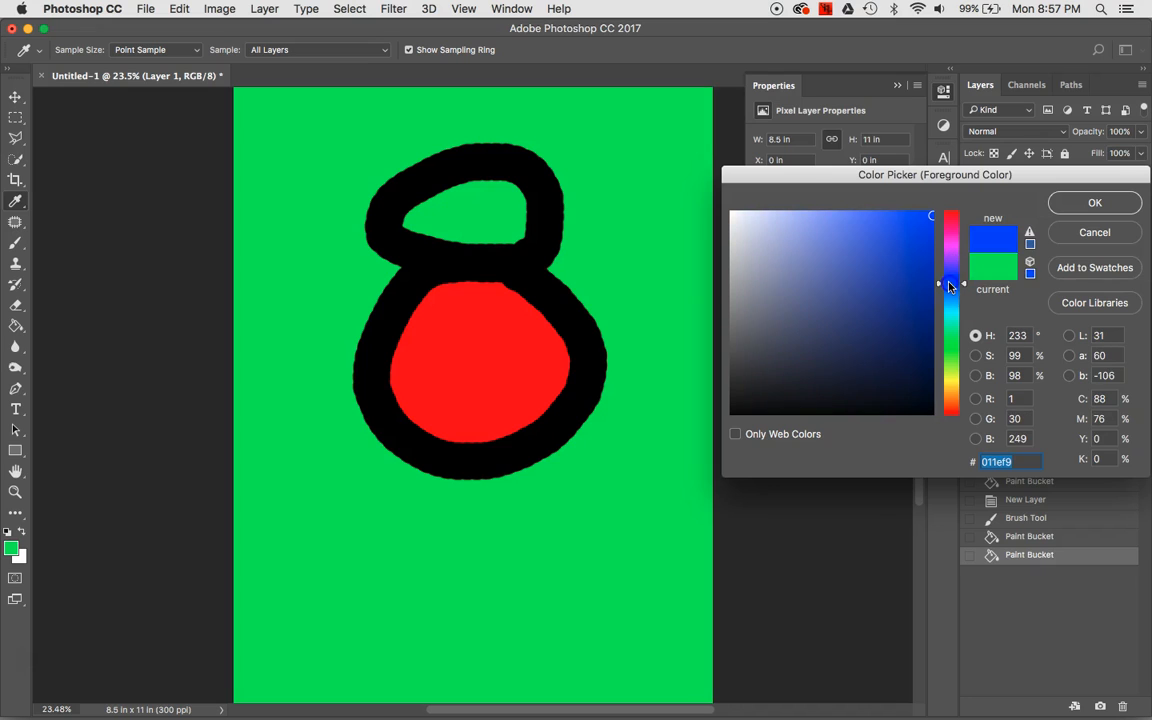
left_click(1088, 210)
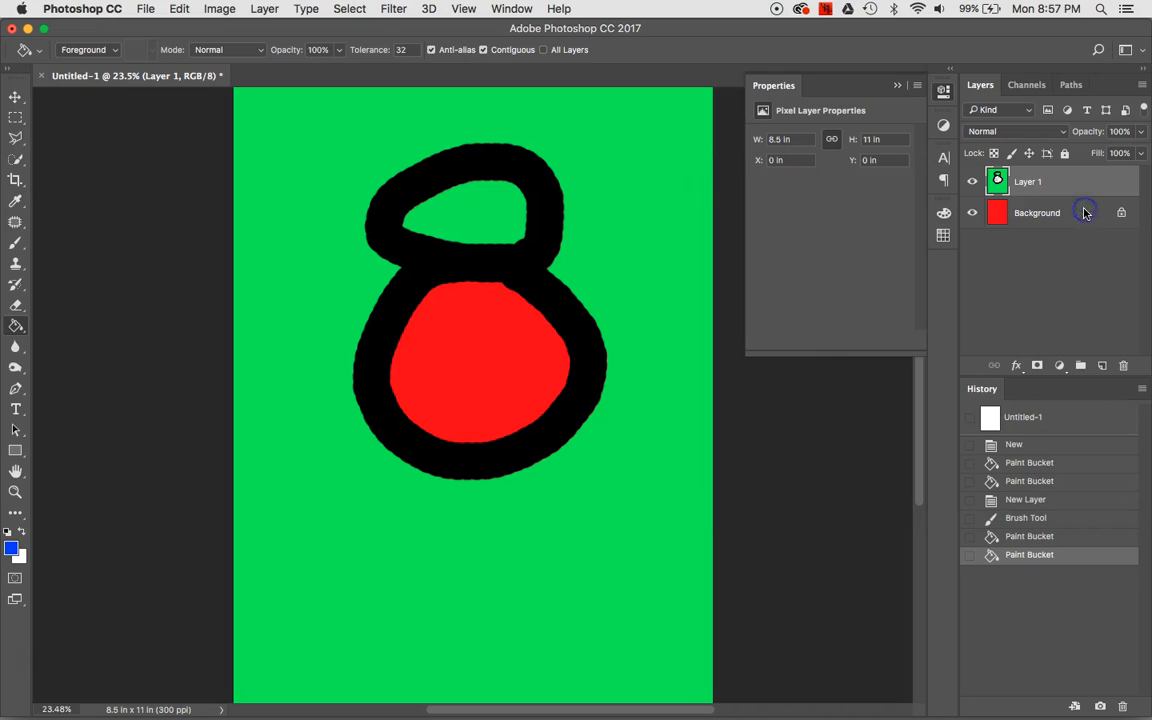
left_click(566, 313)
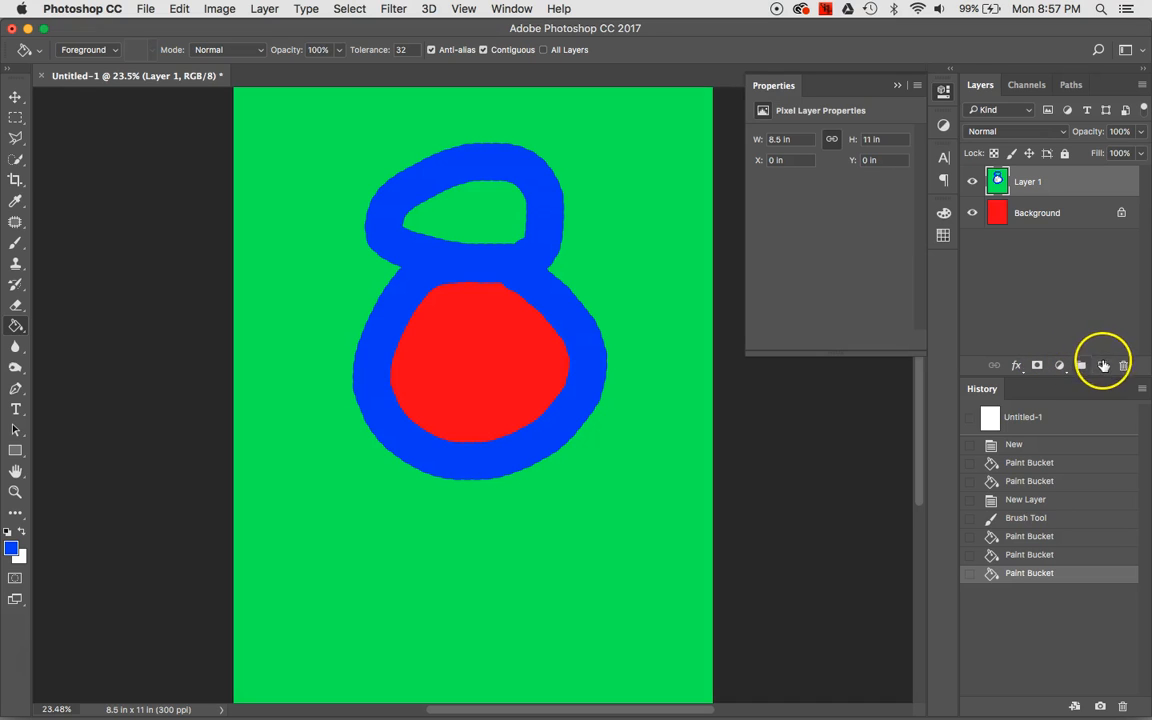
- Revert the document to its New history state and fill the blank background with the blue foreground colour
left_click(1065, 449)
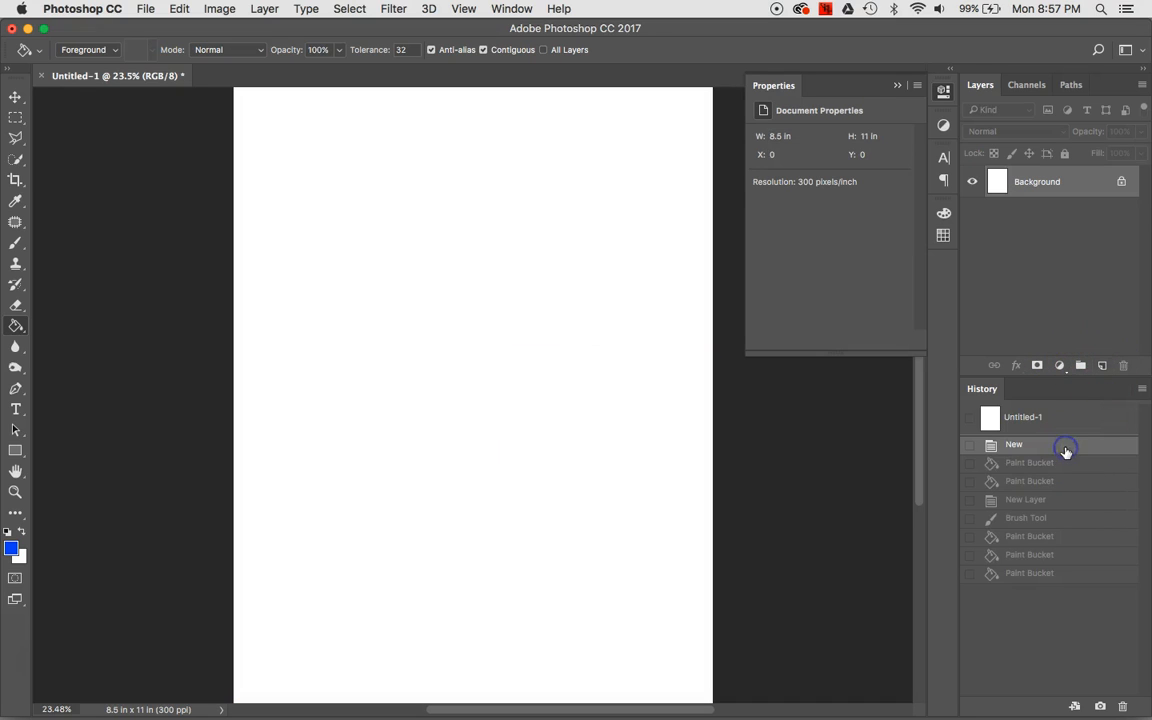
left_click(477, 410)
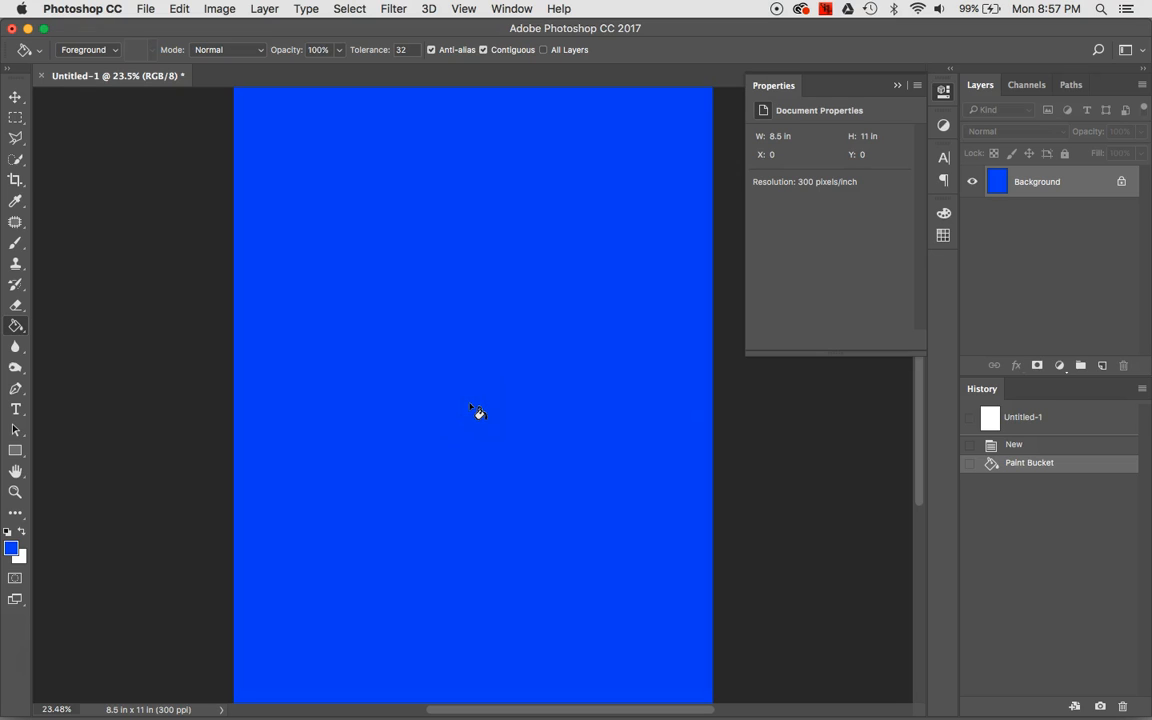
- Restore the default colours and draw a black ellipse shape about 534 by 541 px near the canvas's upper left corner
left_click(16, 451)
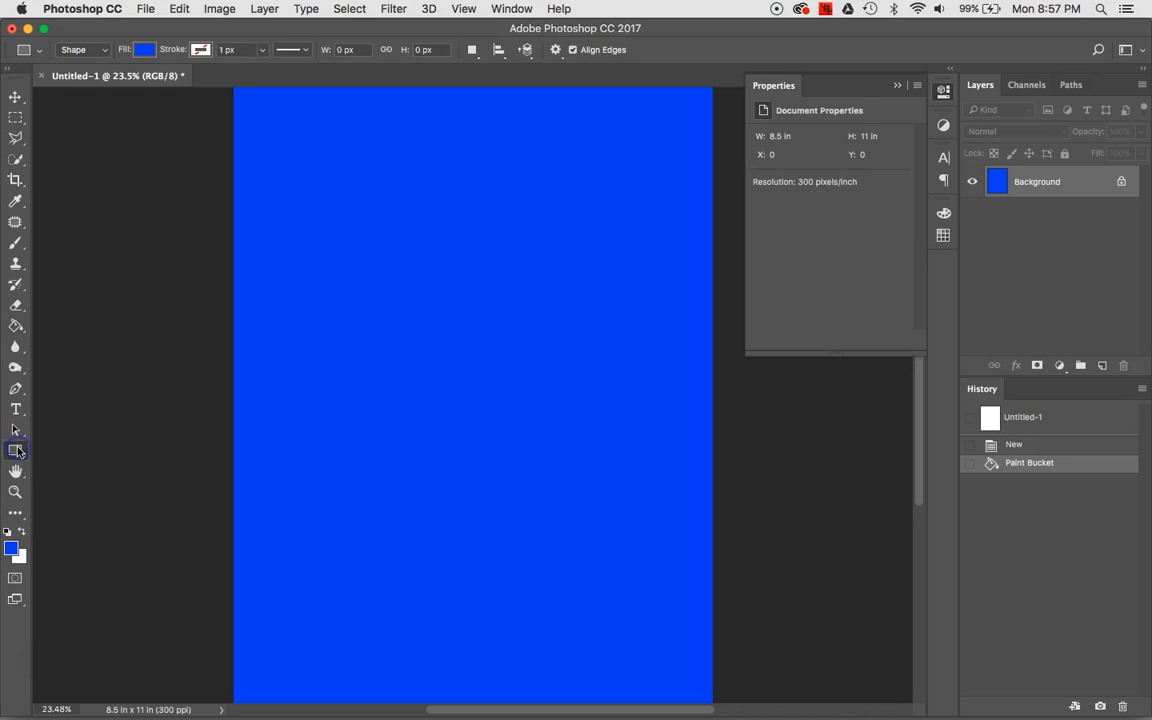
left_click(8, 533)
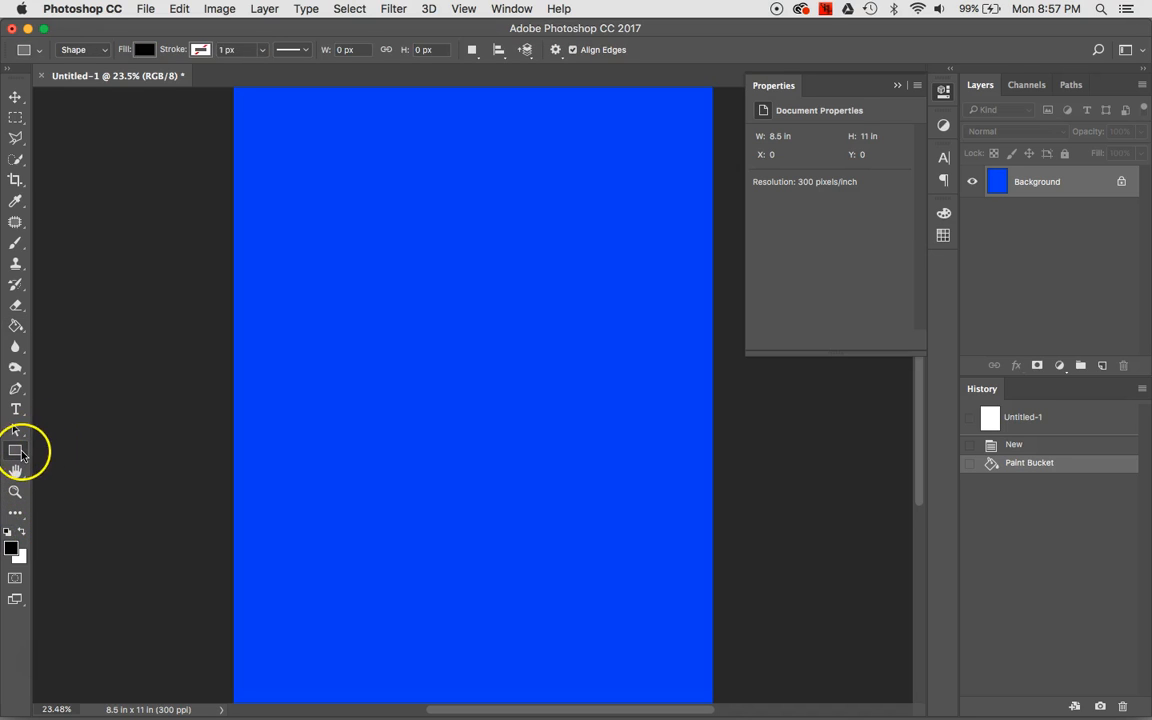
left_click(16, 452)
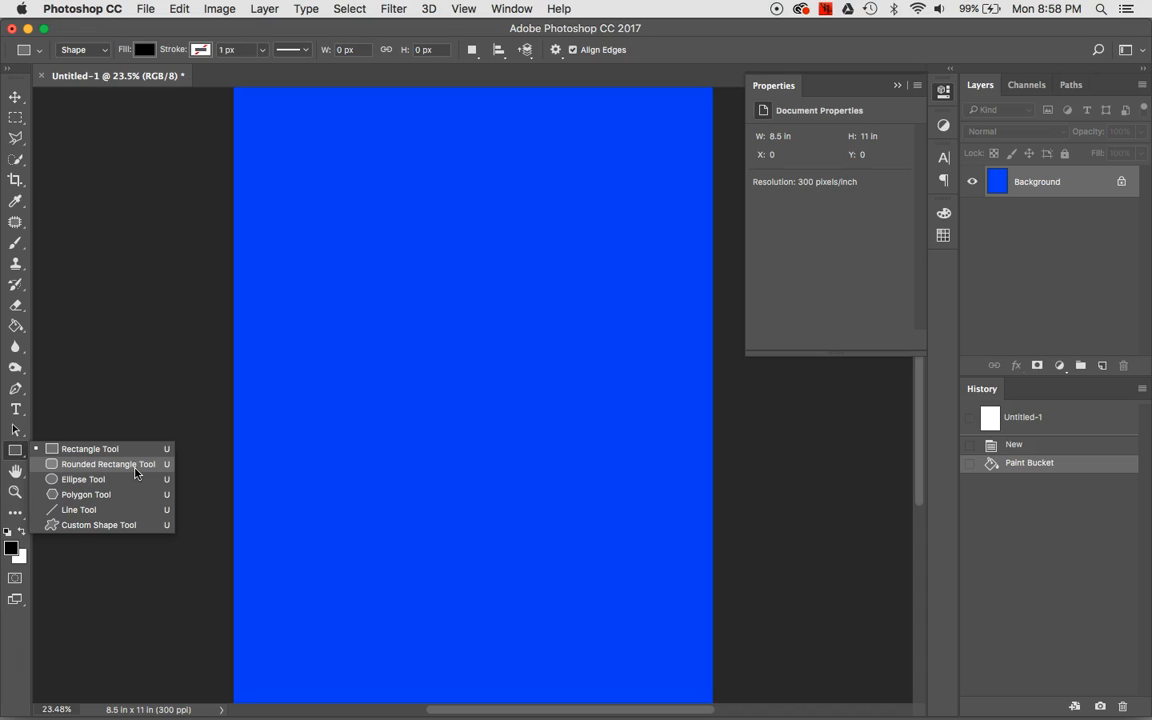
left_click(121, 478)
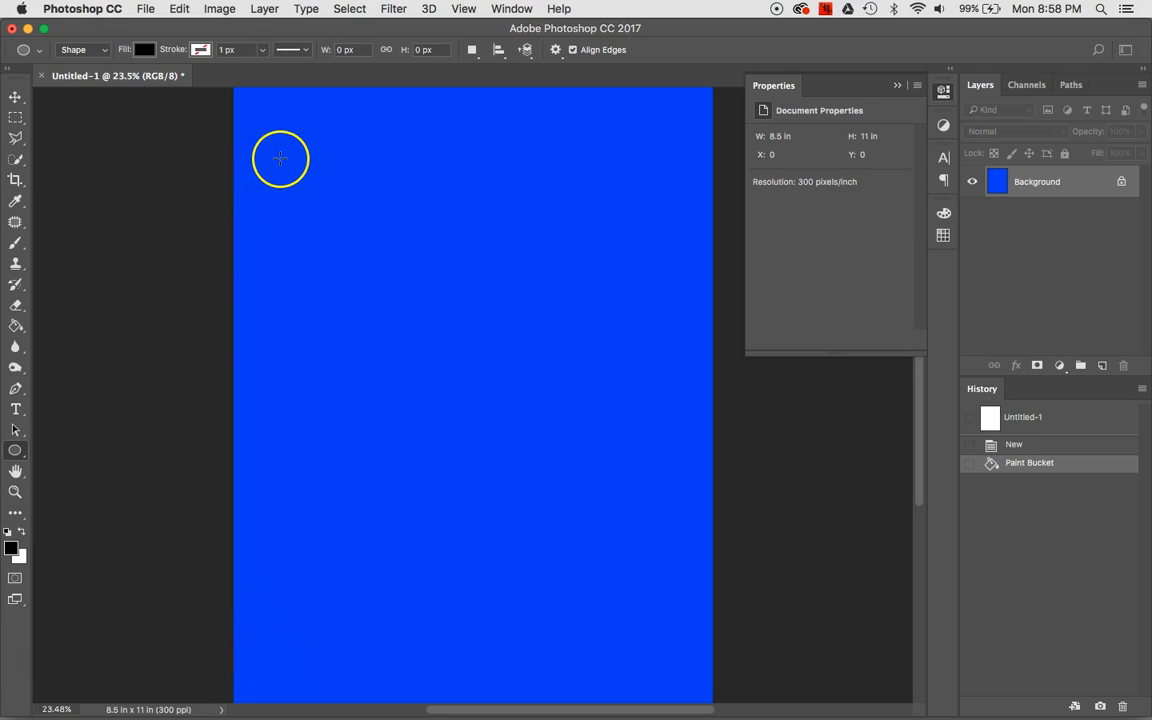
left_click_drag(280, 158, 380, 260)
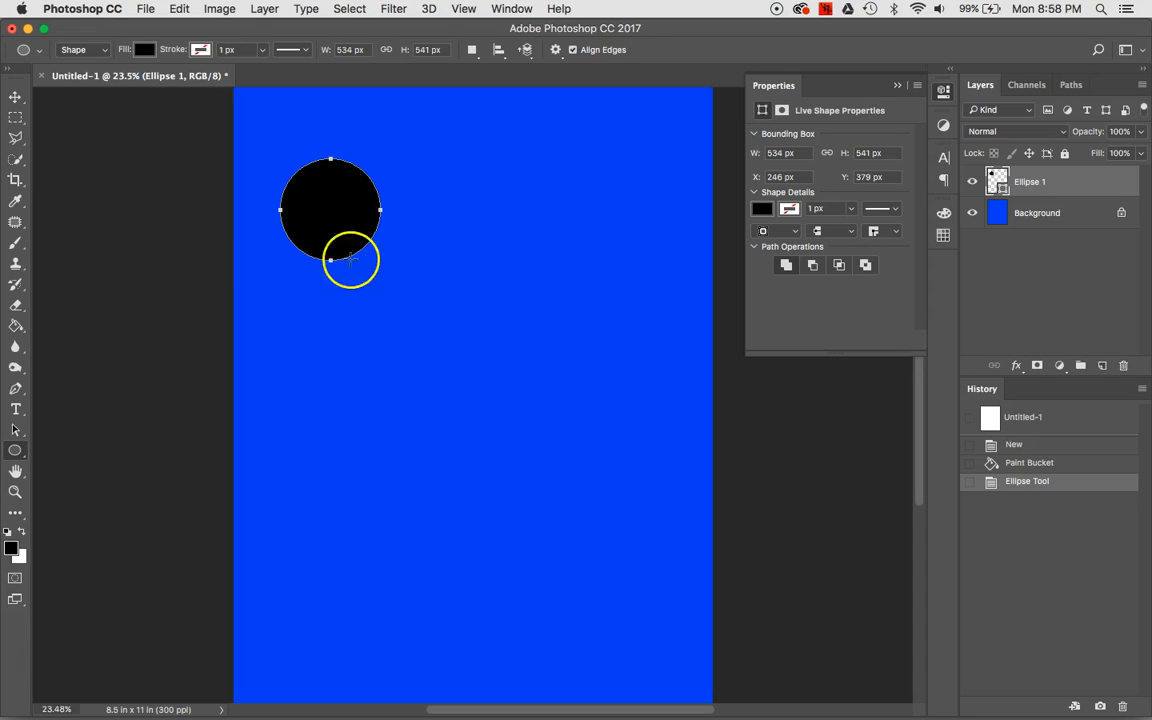
- Add a new layer, set the brush size to 428 px and paint a single black dot to the right of the ellipse
left_click(15, 244)
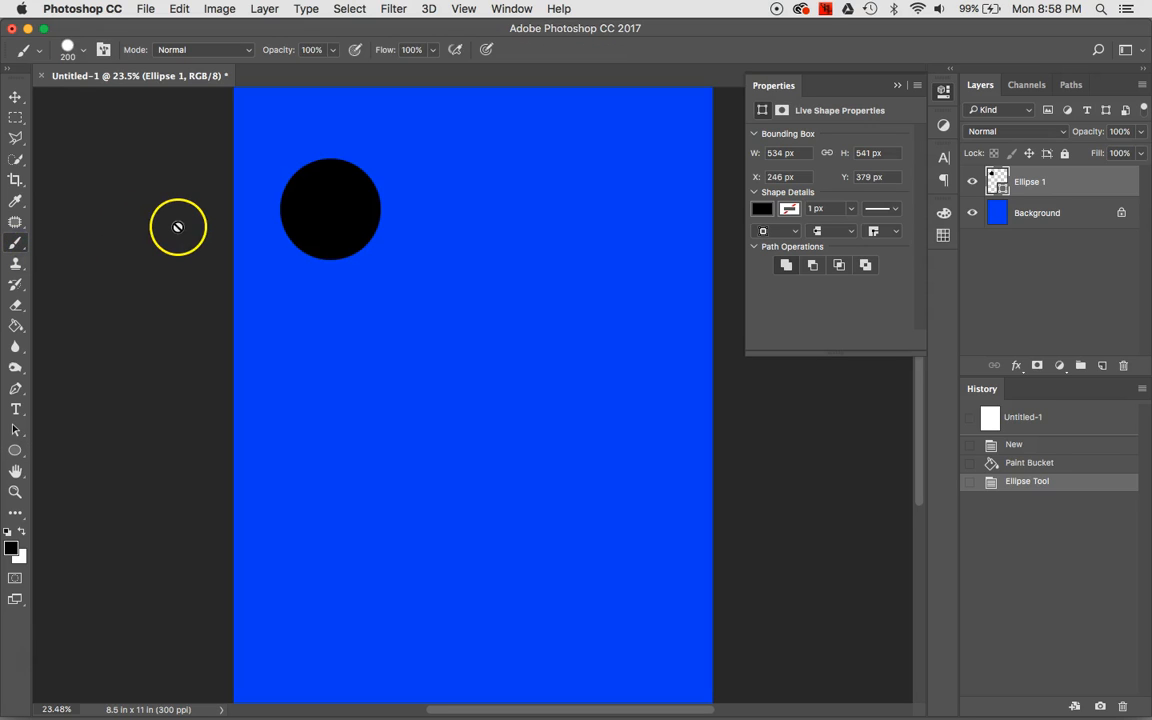
left_click(1104, 366)
left_click(87, 49)
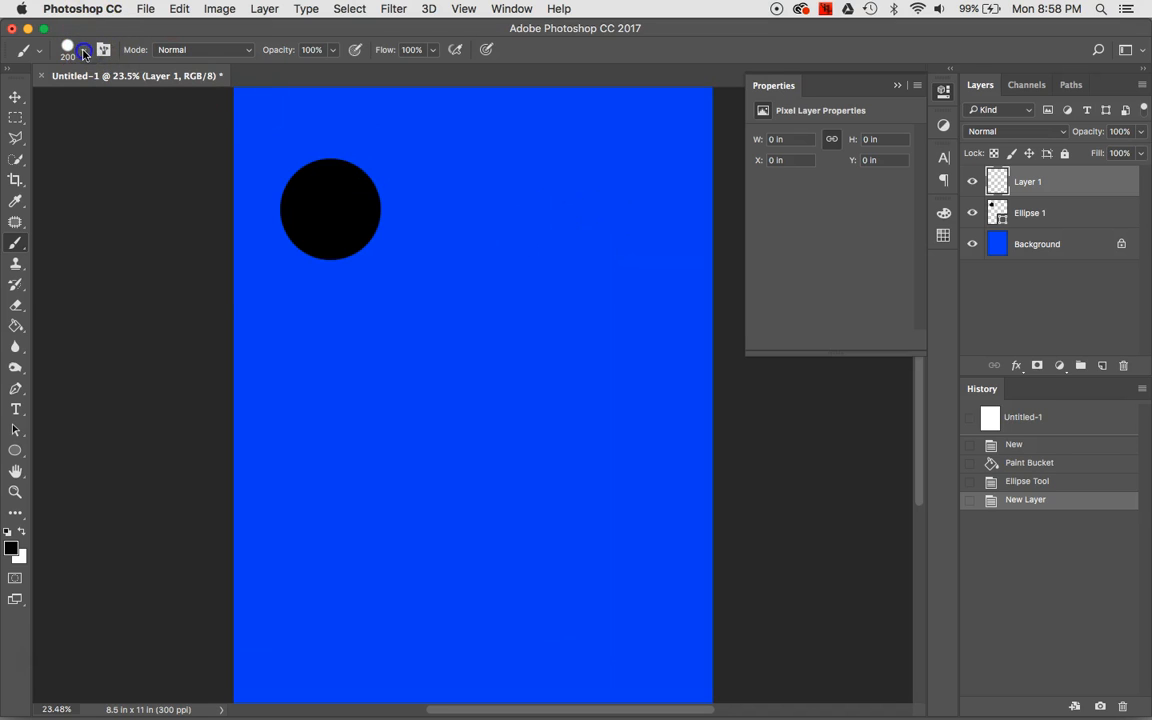
left_click(87, 49)
mouse_move(167, 102)
left_mouse_down()
mouse_move(157, 104)
mouse_move(178, 102)
left_mouse_up()
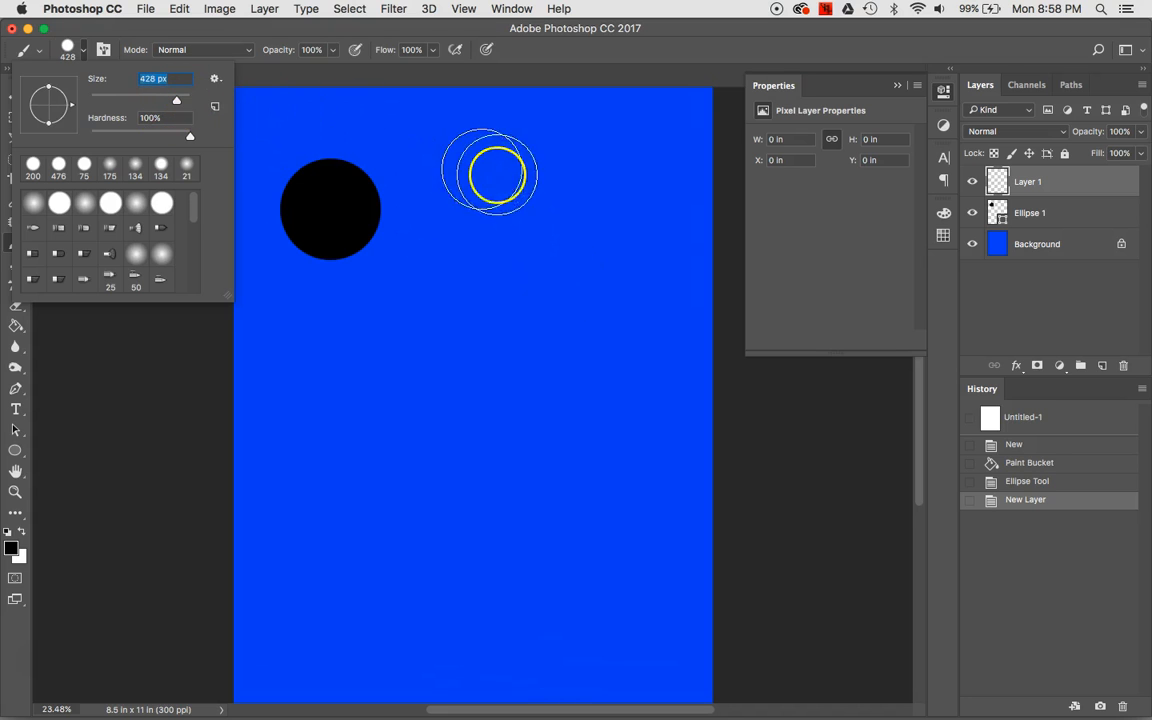
left_click(530, 207)
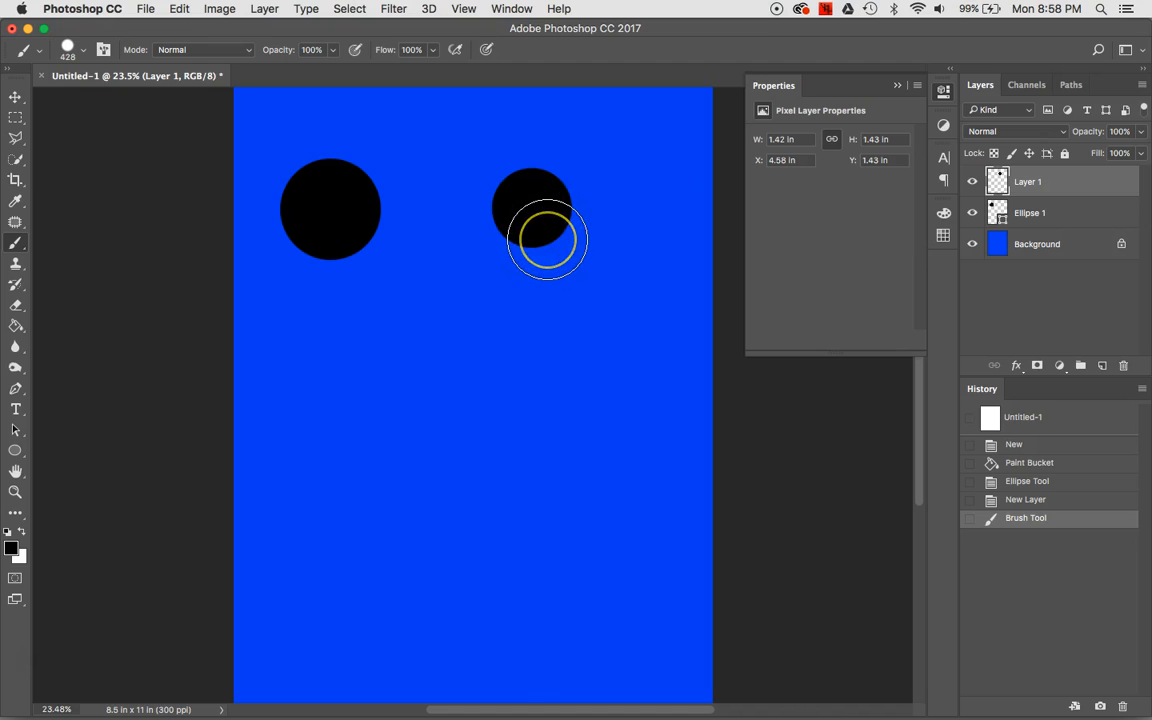
- Examine the edges of the painted dot and the ellipse shape up close at 500% magnification
key("super+equal")
key("super+equal")
key("super+equal")
key("super+equal")
key("super+equal")
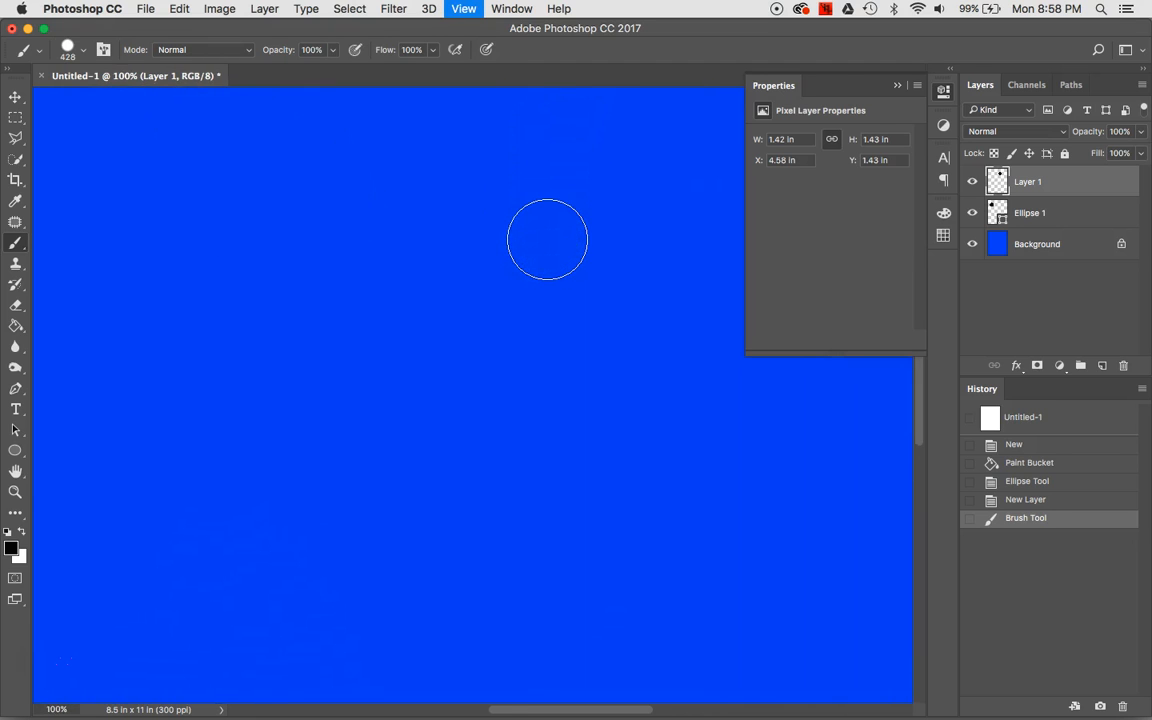
left_click_drag(501, 221, 360, 587)
key("super+equal")
key("super+equal")
key("super+equal")
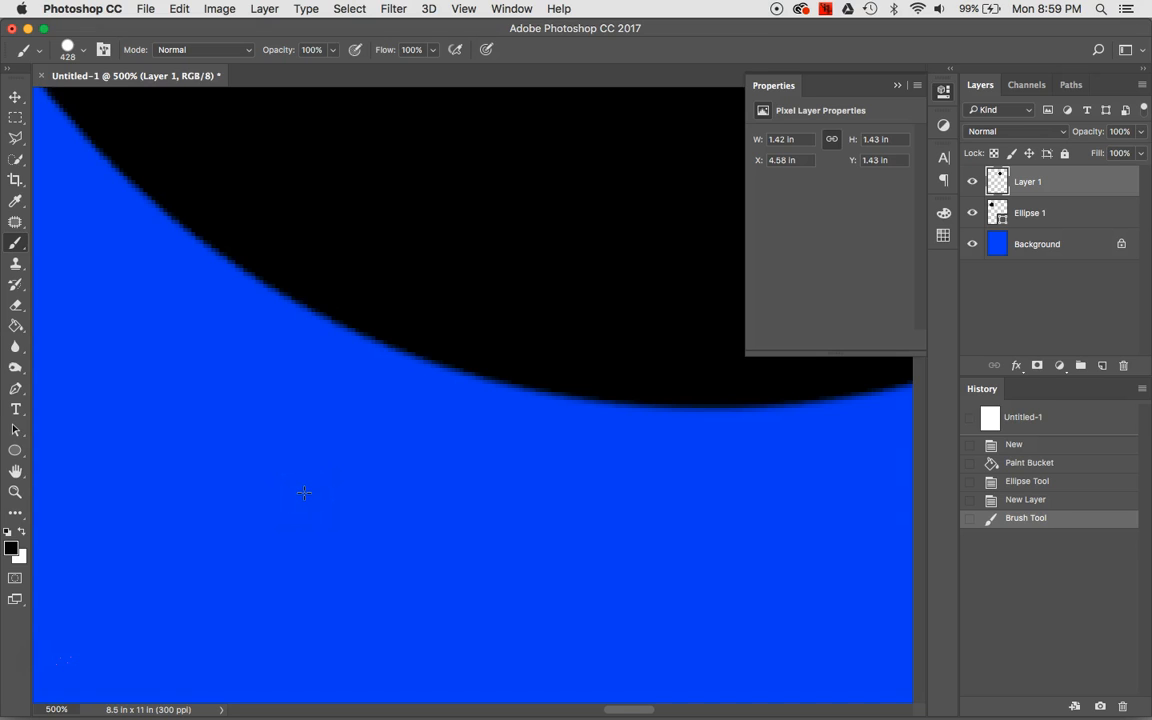
scroll(304, 492, "left", 10)
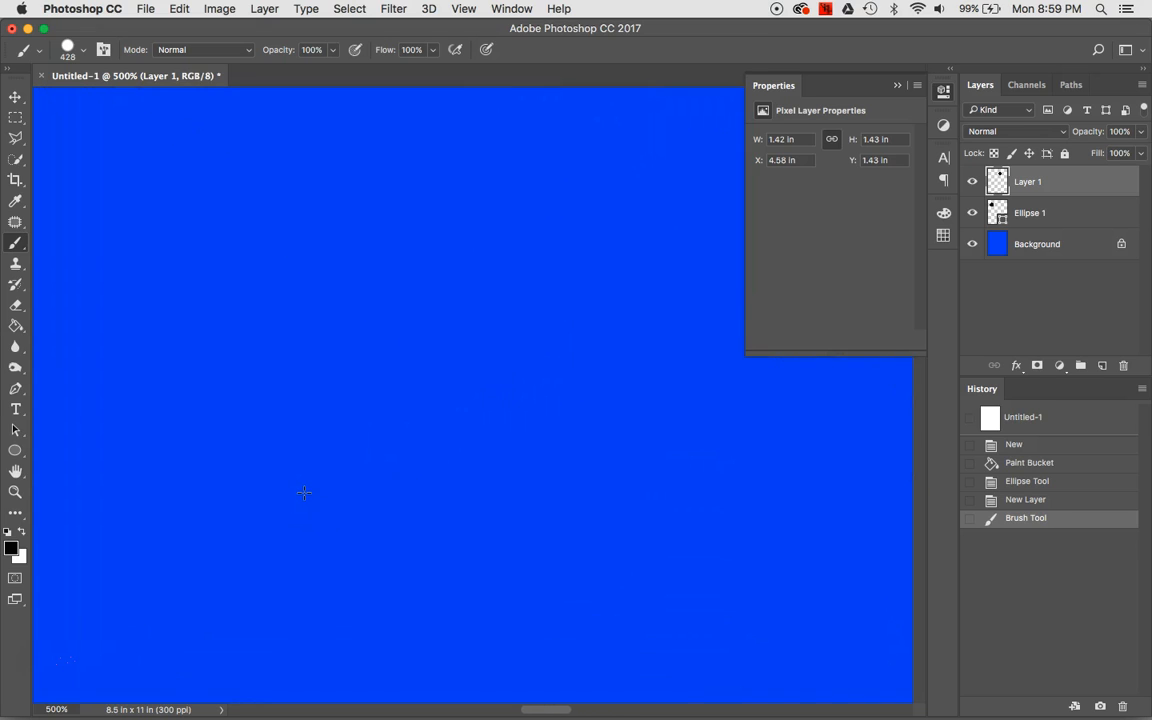
scroll(304, 492, "left", 10)
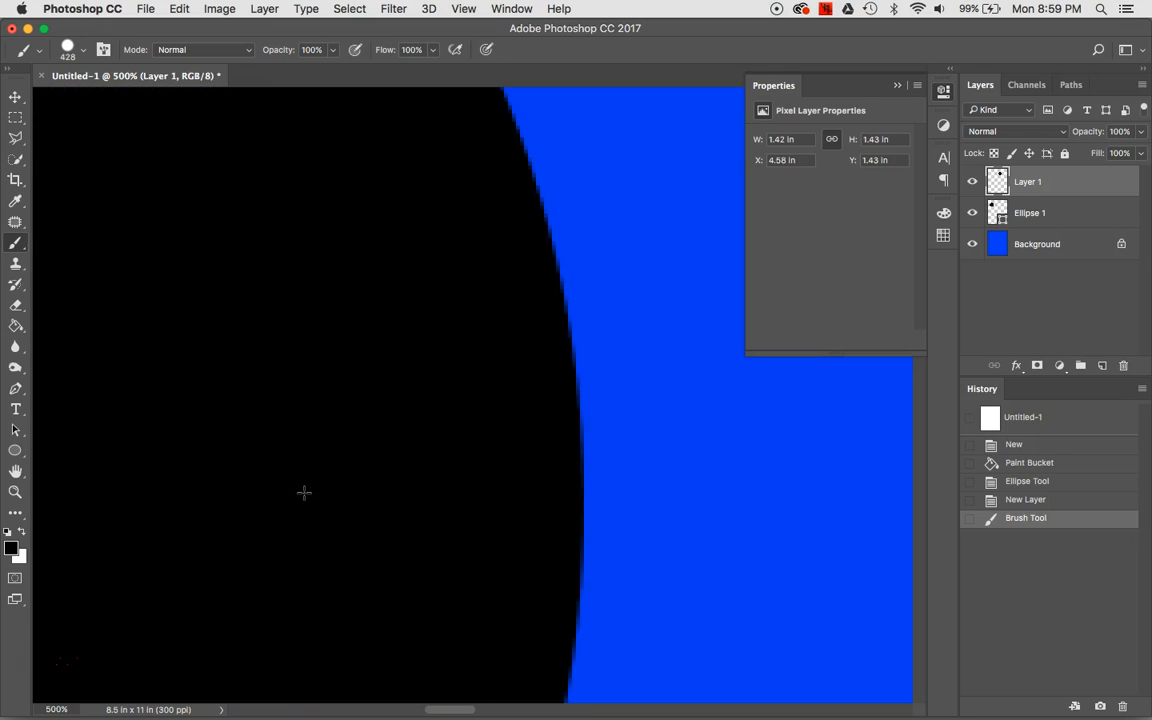
scroll(304, 492, "down", 8)
key("super+0")
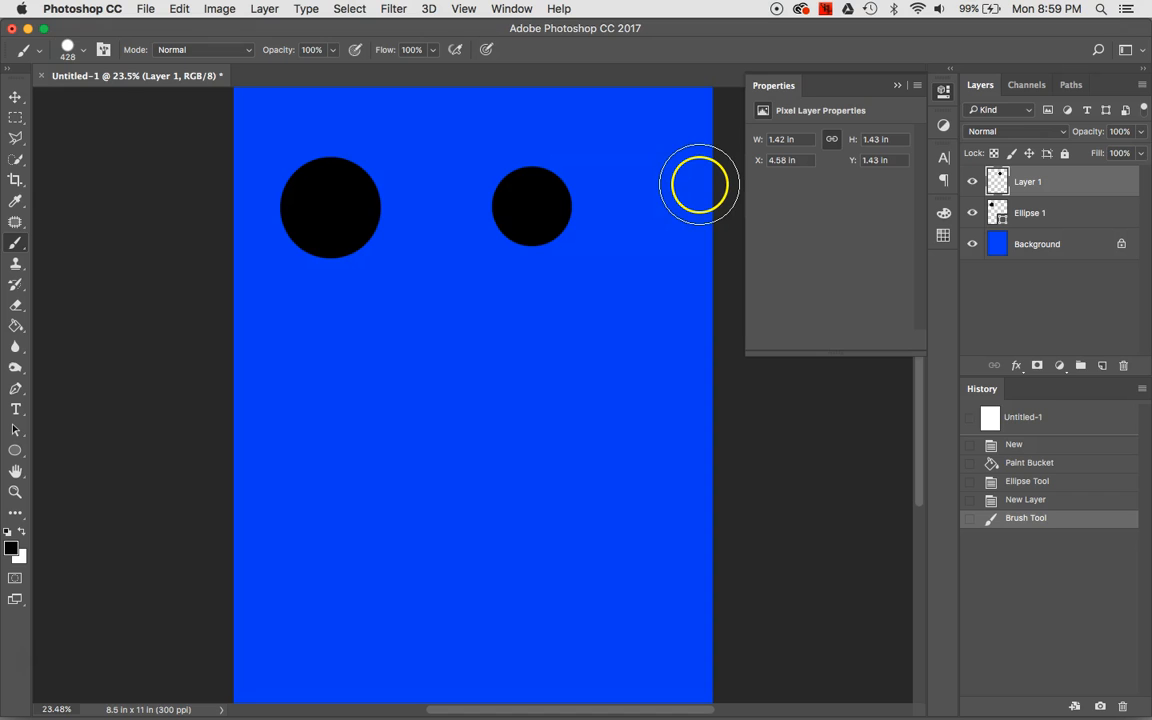
- Enlarge the painted dot on Layer 1 to about 8.36 by 8.38 in and move it toward the canvas's lower right
key("super+t")
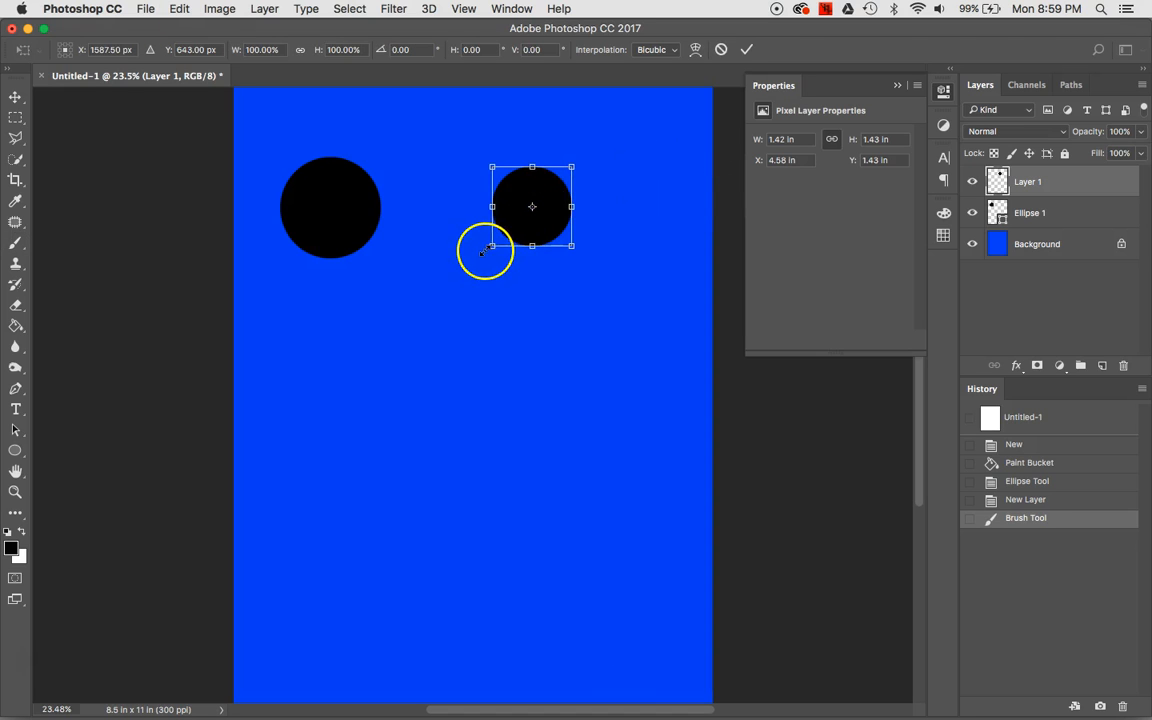
left_click_drag(491, 247, 68, 611)
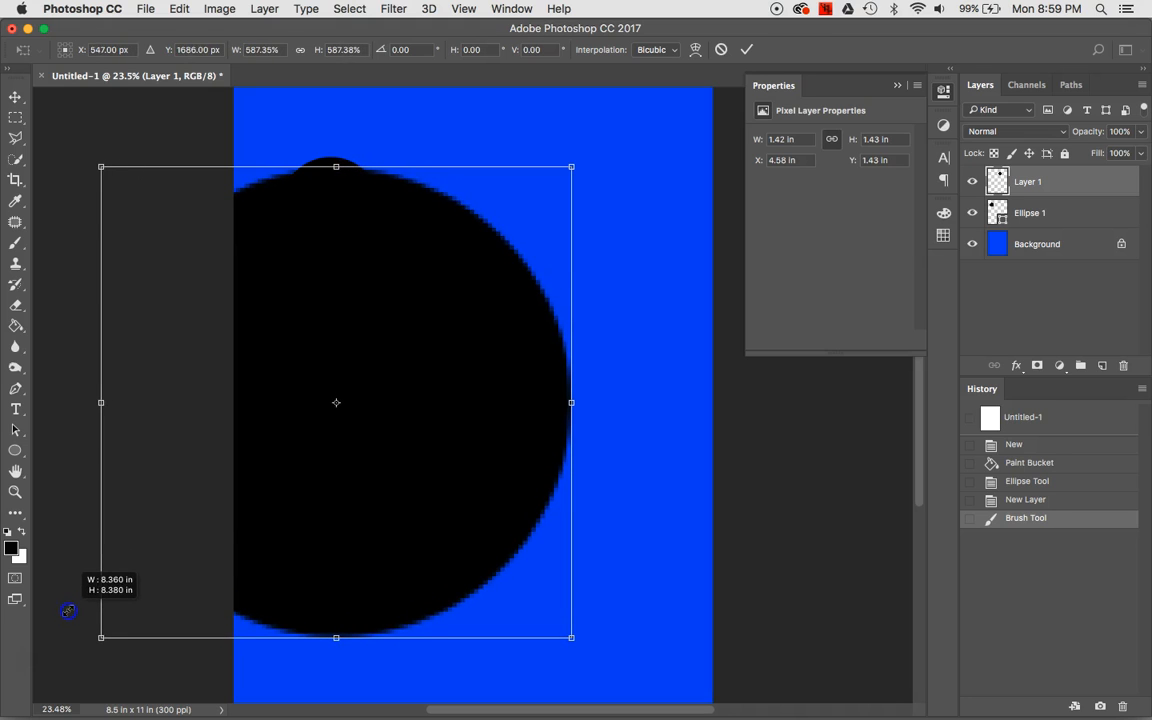
left_click_drag(68, 611, 68, 611)
left_click_drag(309, 514, 505, 573)
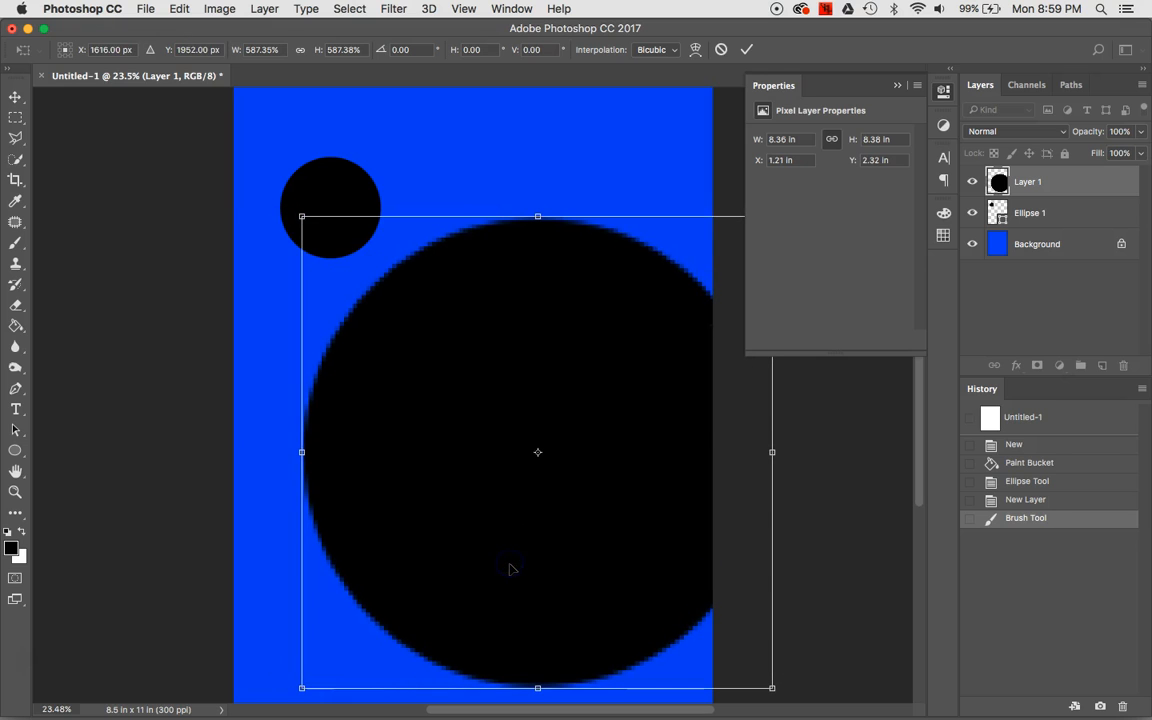
left_click(745, 49)
left_click(727, 78)
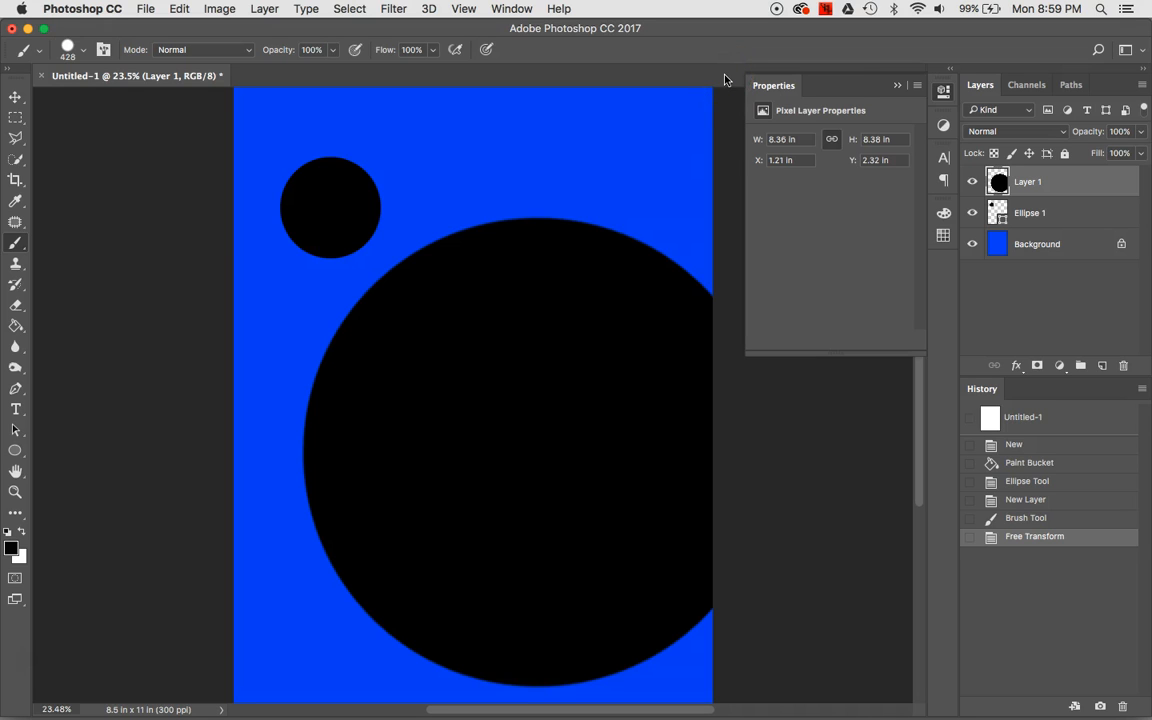
- Scale the Ellipse 1 shape up to about 2992 by 3032 px so it covers most of the canvas
left_click(998, 207)
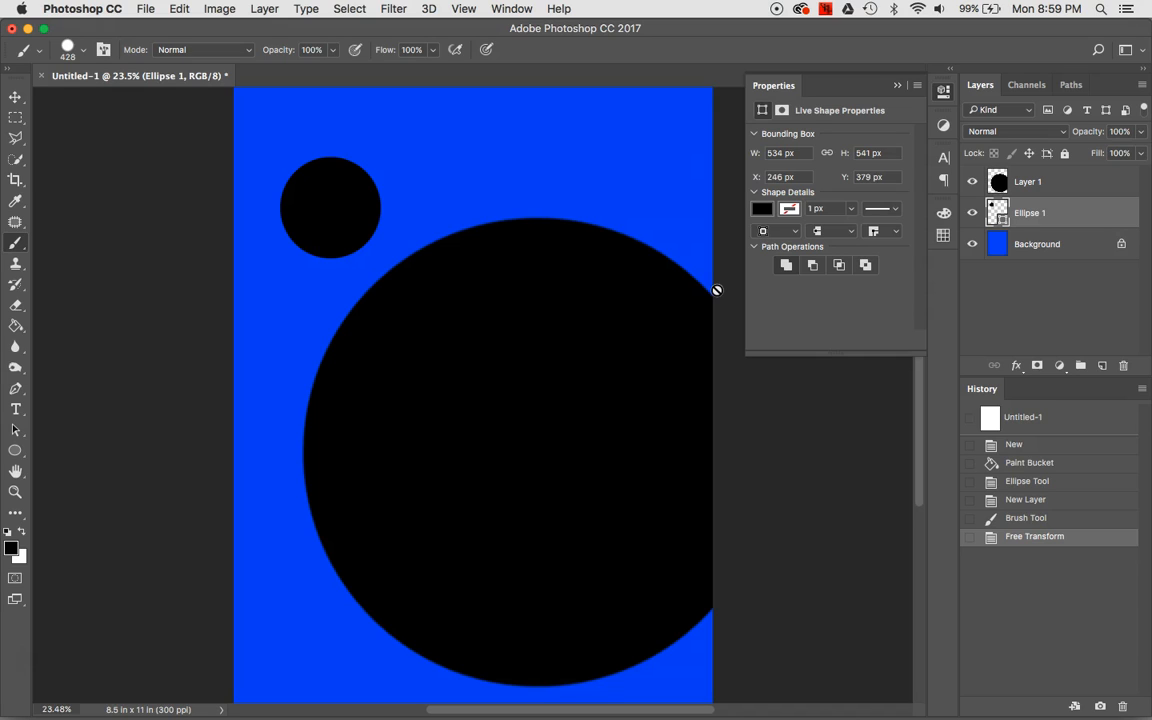
left_click(959, 140)
left_click(17, 451)
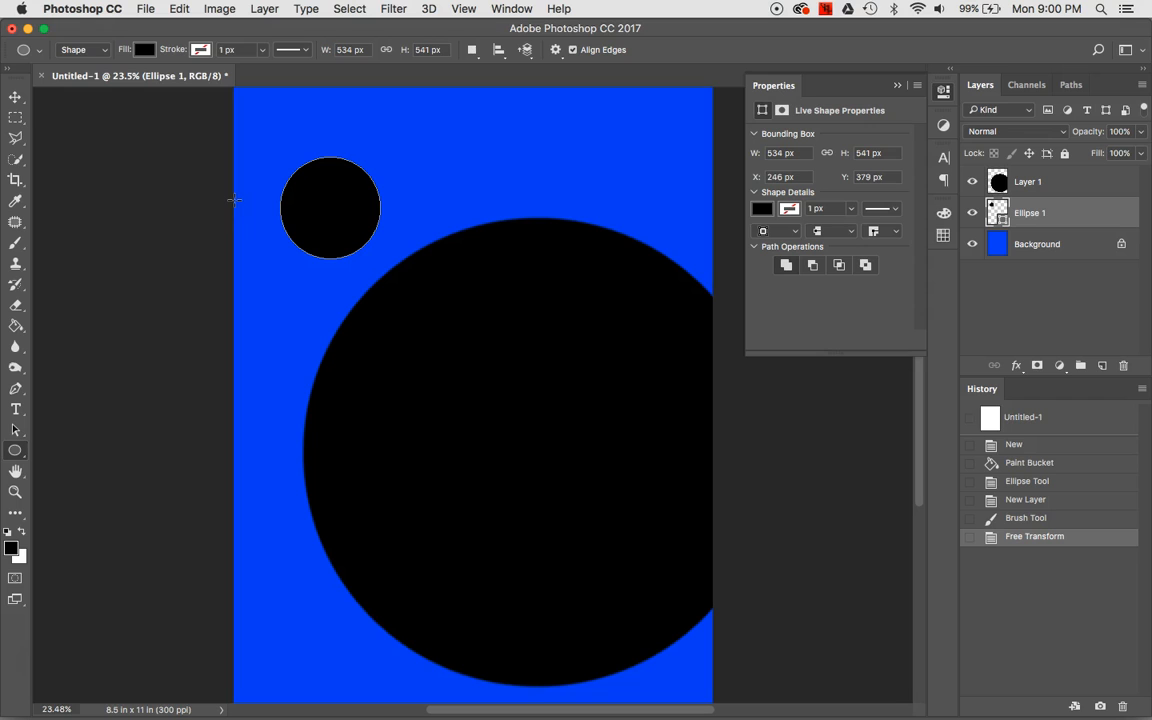
left_click(15, 97)
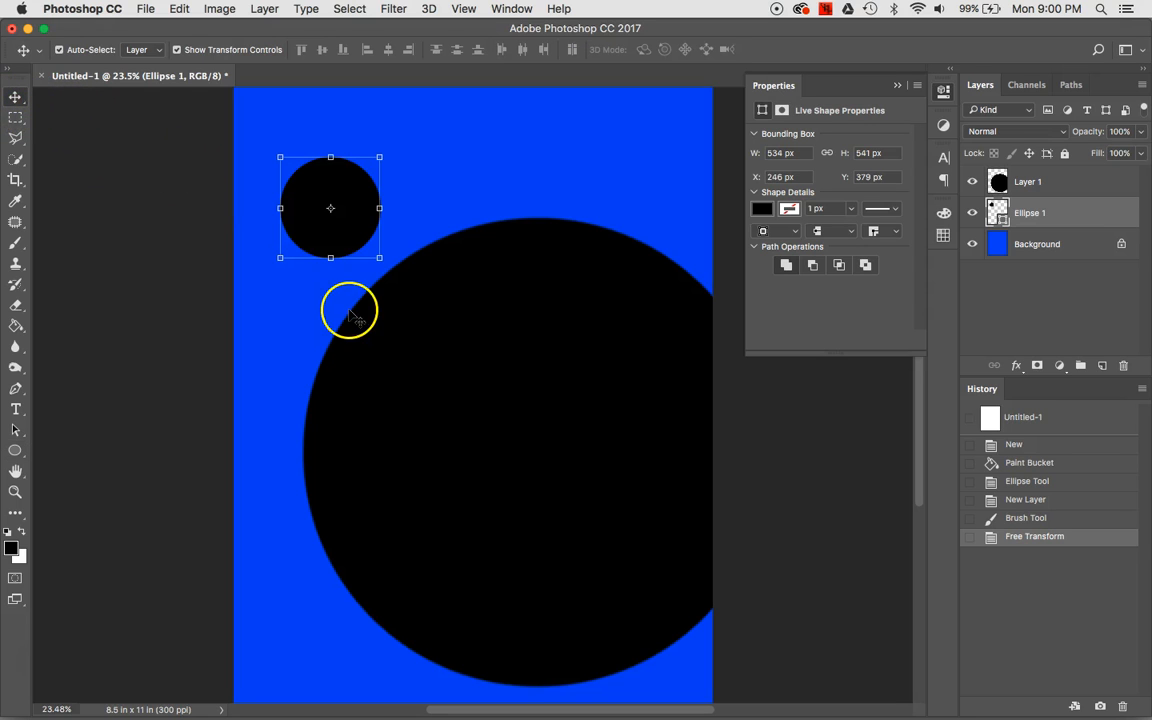
left_click_drag(379, 259, 796, 679)
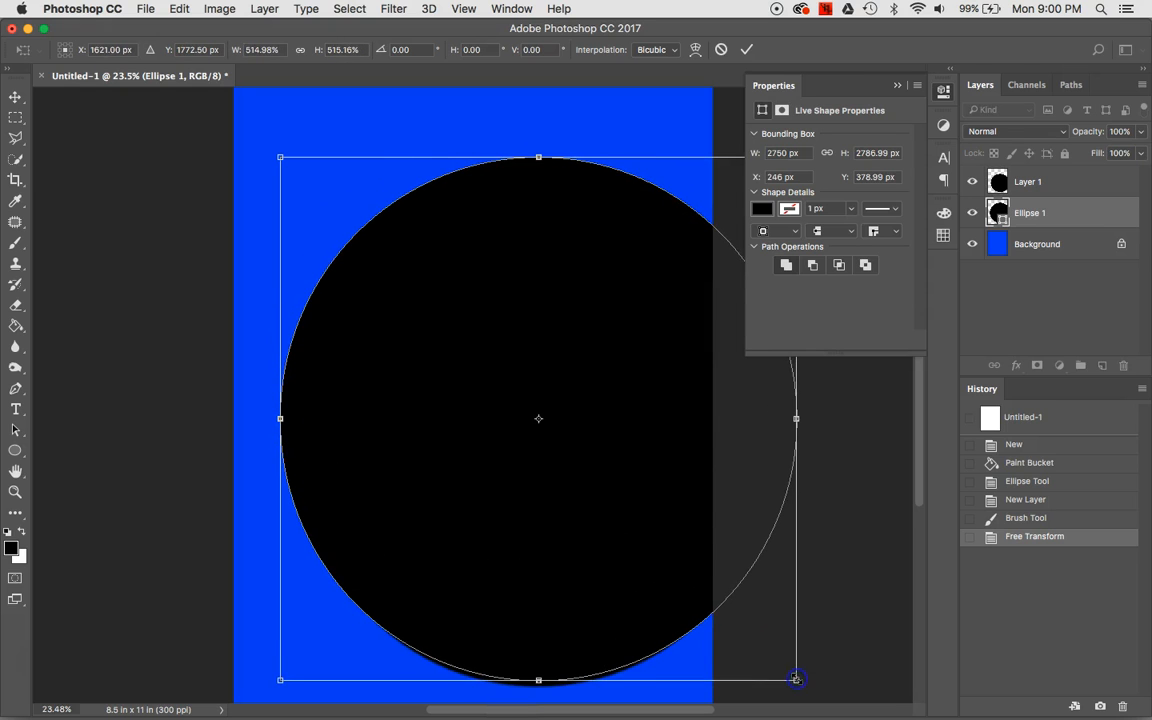
left_click_drag(279, 157, 212, 112)
left_click(747, 50)
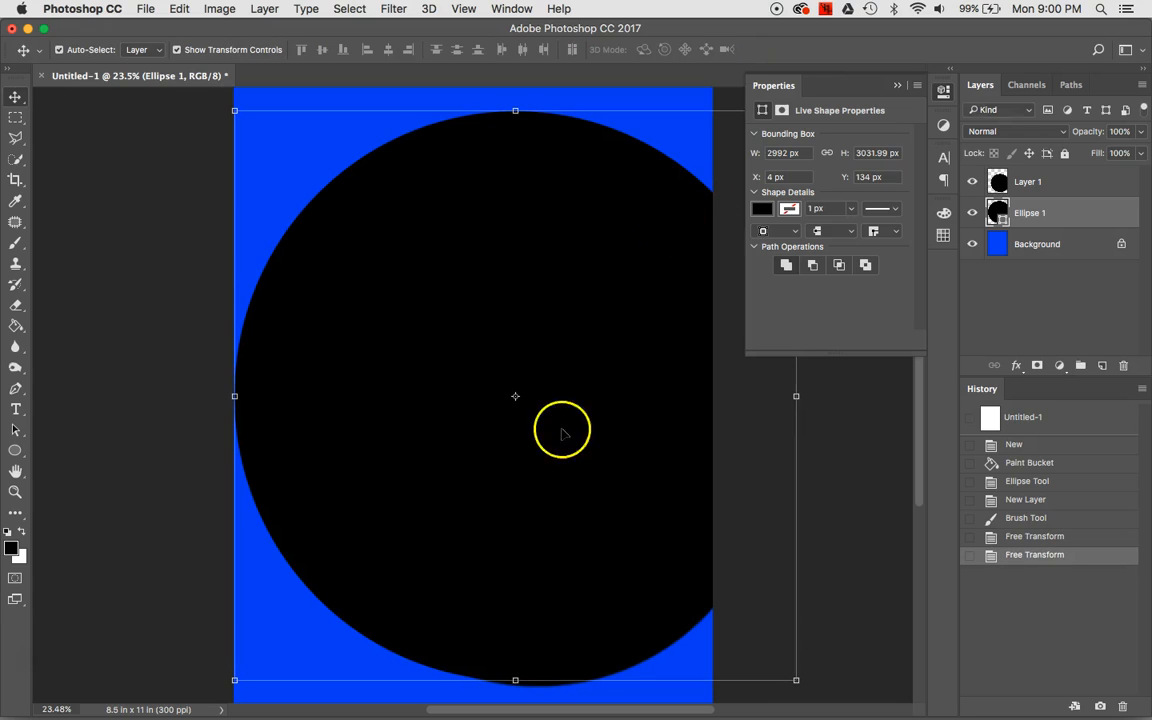
- Move the enlarged painted dot up to the canvas's upper edge and hide Layer 1
left_click_drag(590, 518, 486, 391)
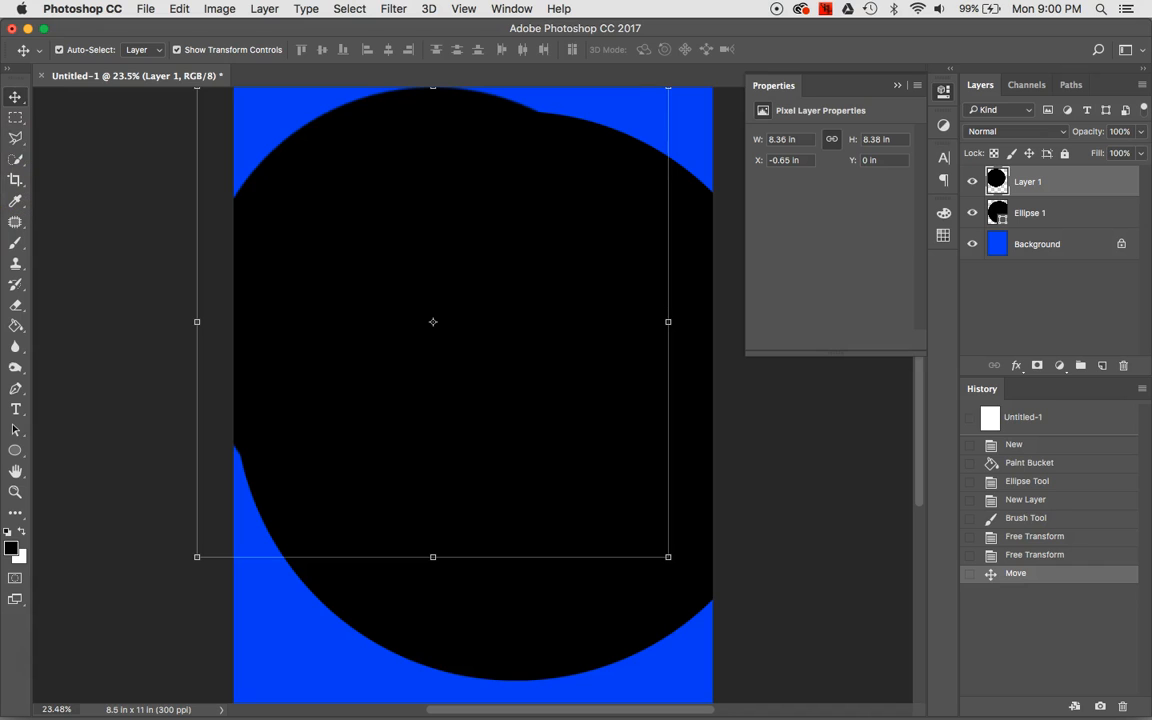
left_click(14, 449)
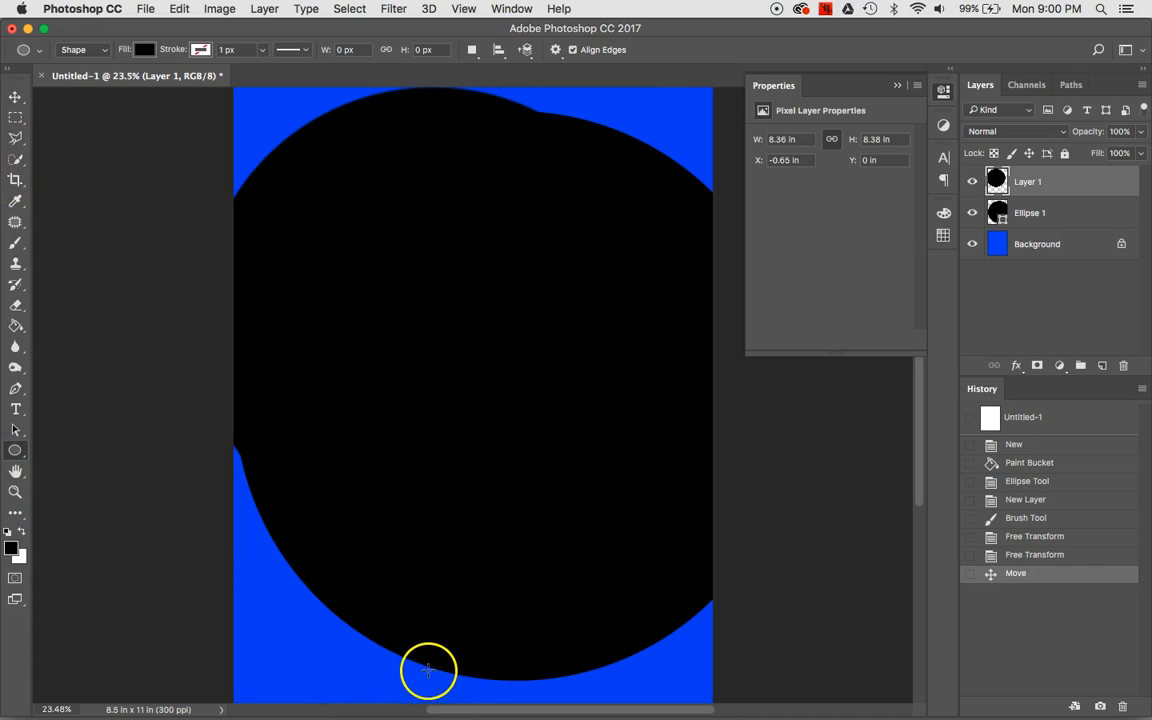
left_click(972, 184)
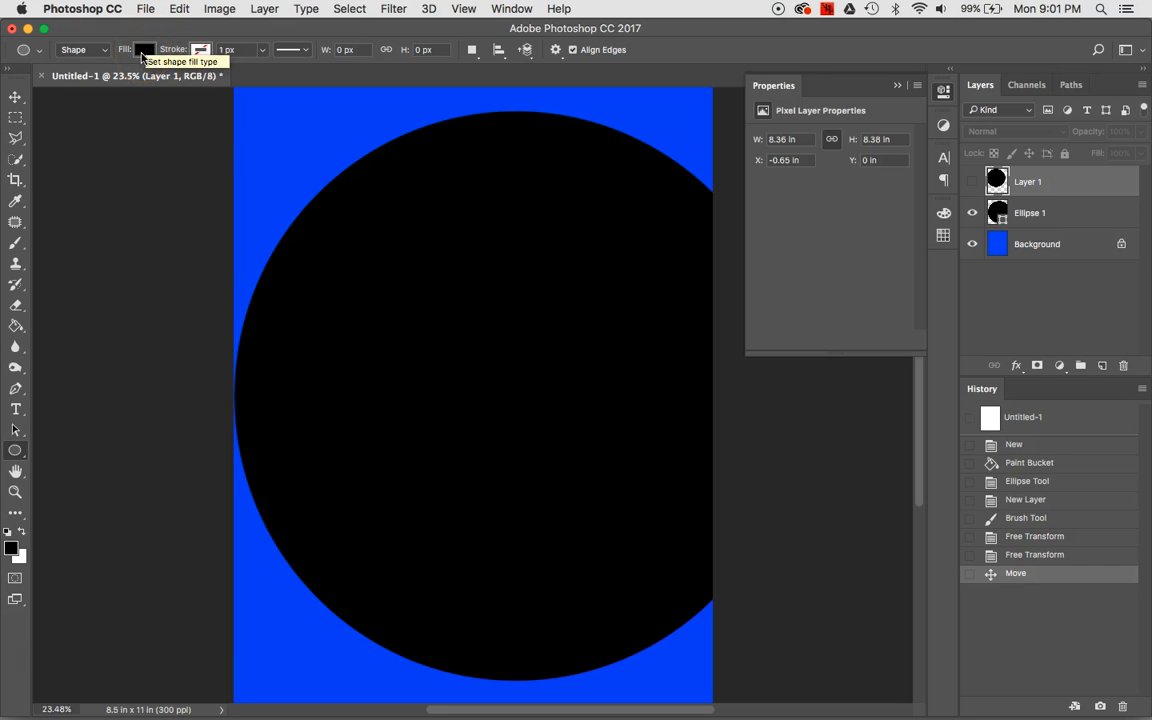
left_click(142, 50)
left_click(142, 52)
left_click(144, 51)
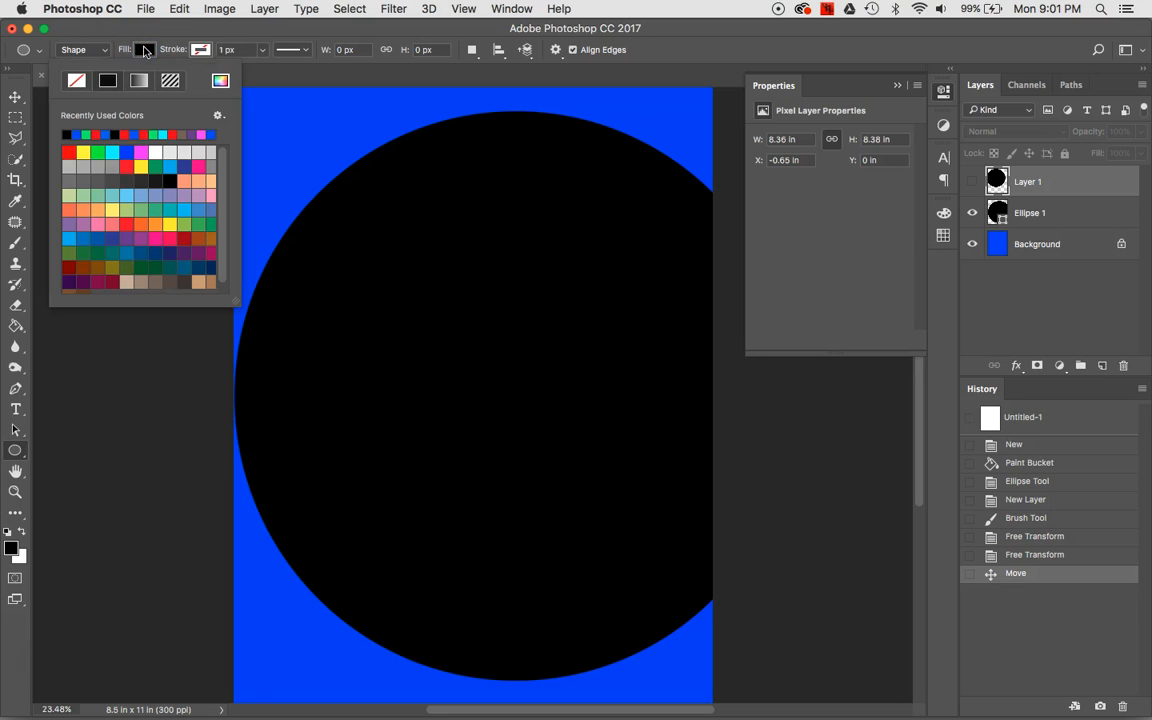
left_click(144, 51)
scroll(200, 66, "left", 8)
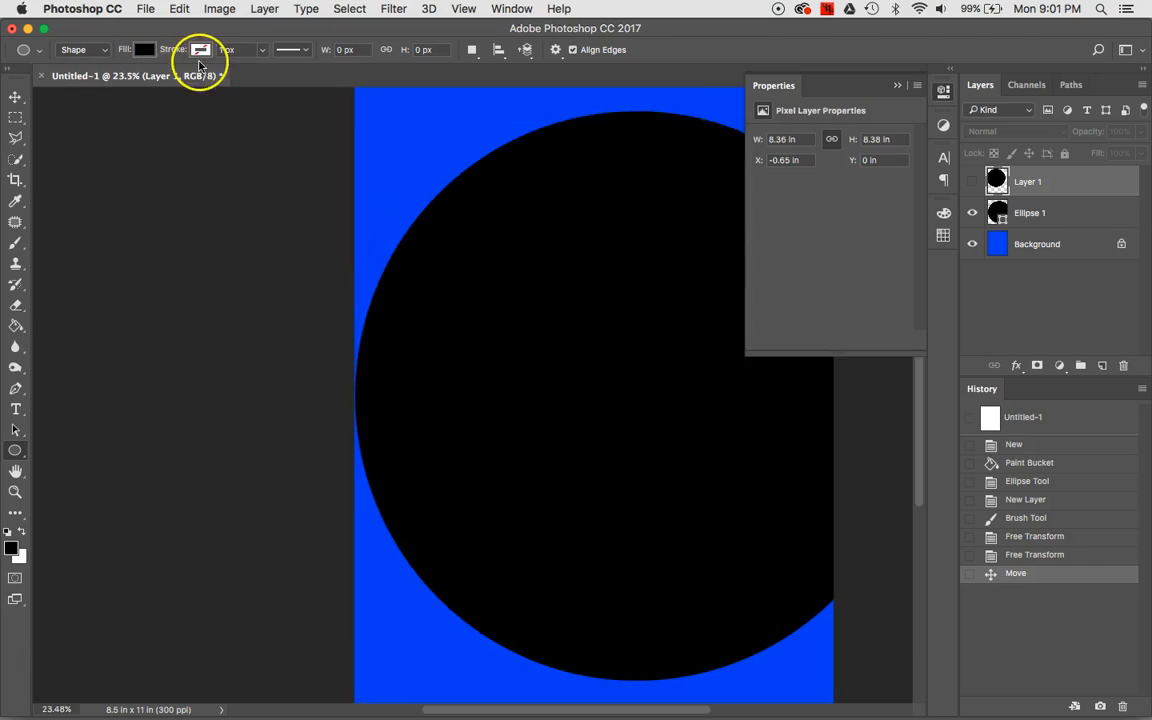
scroll(500, 250, "right", 7)
scroll(500, 250, "right", 3)
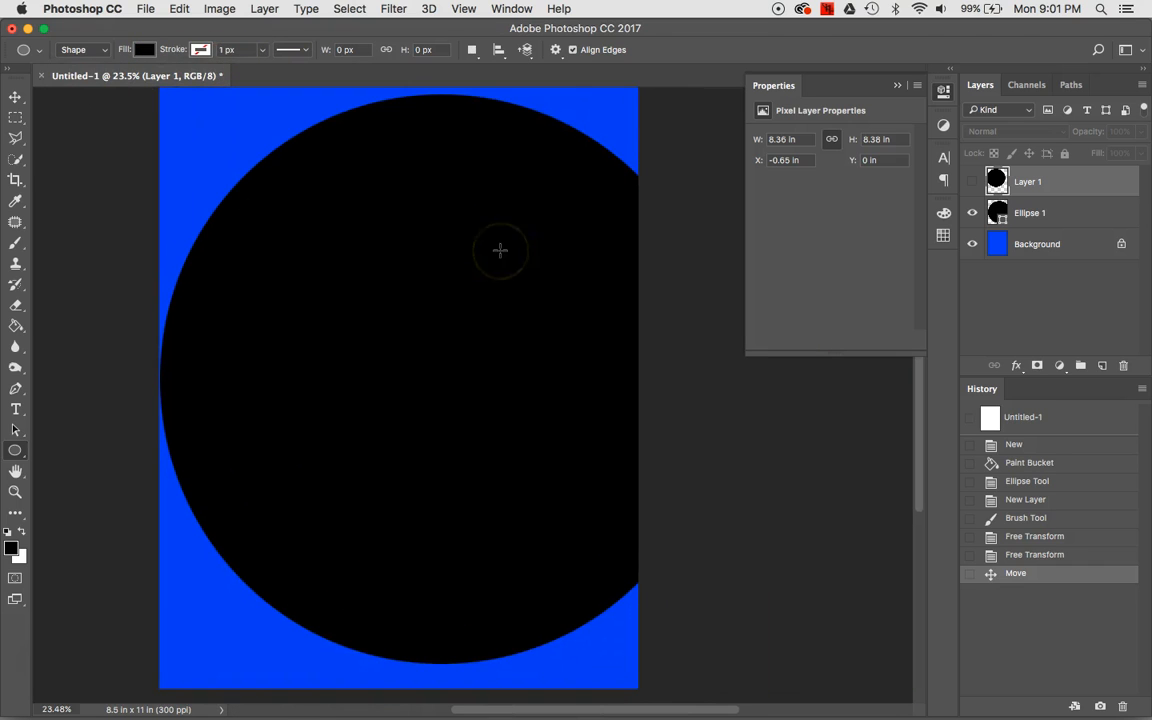
- Try pink, green, red, purple and grey fills on the Ellipse 1 shape and settle on RGB Magenta
left_click(1061, 214)
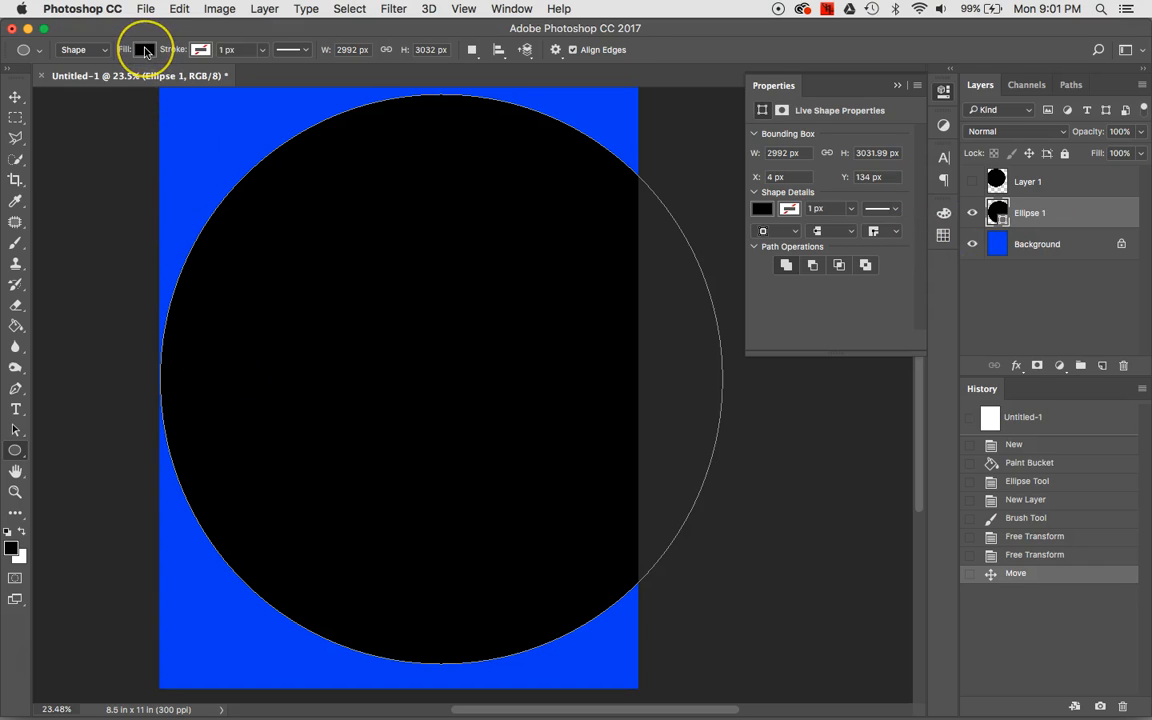
left_click(145, 52)
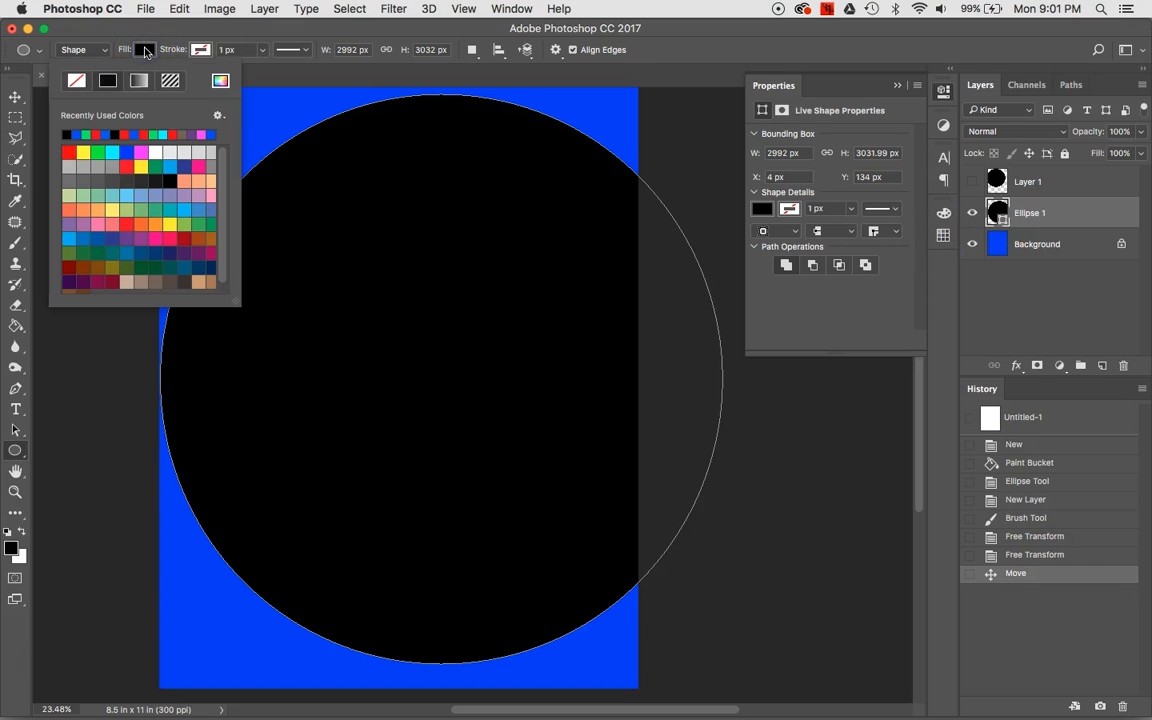
left_click(155, 235)
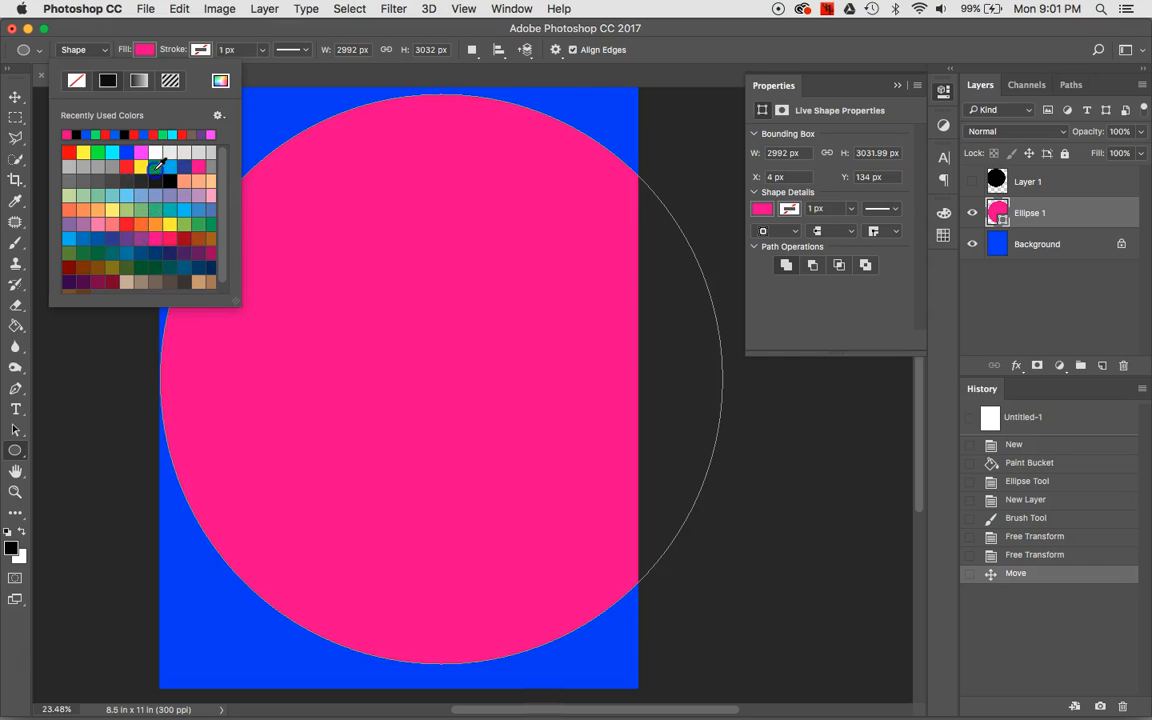
left_click(153, 167)
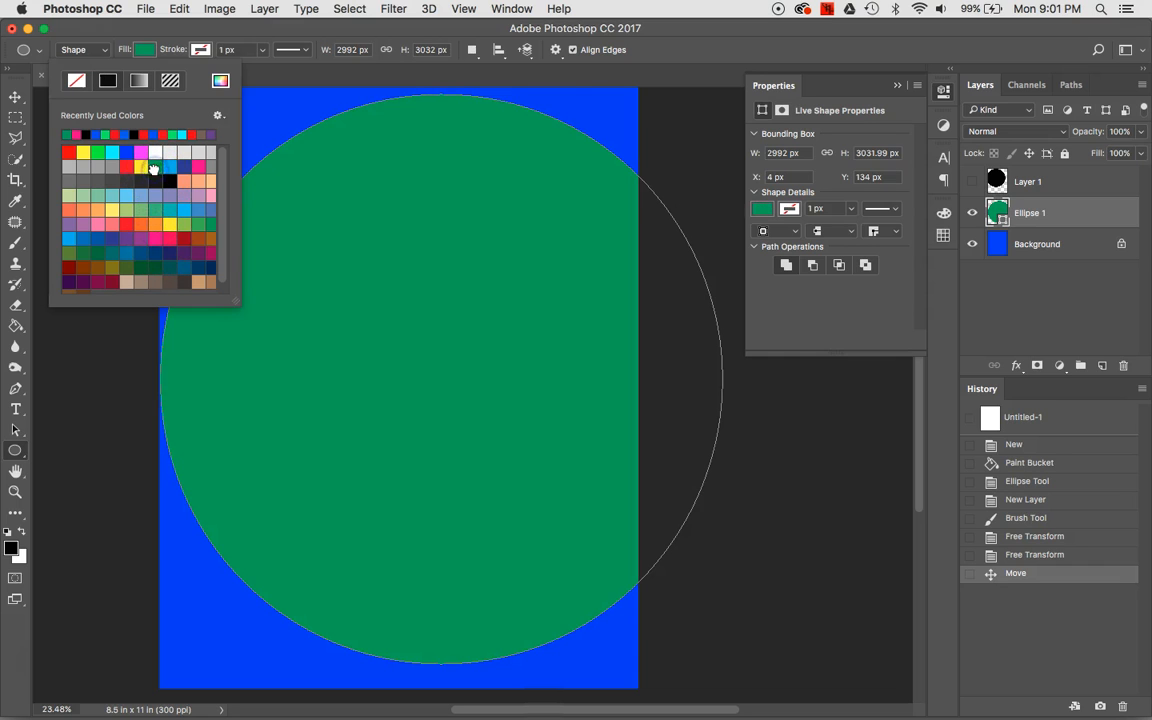
left_click(83, 152)
left_click(67, 151)
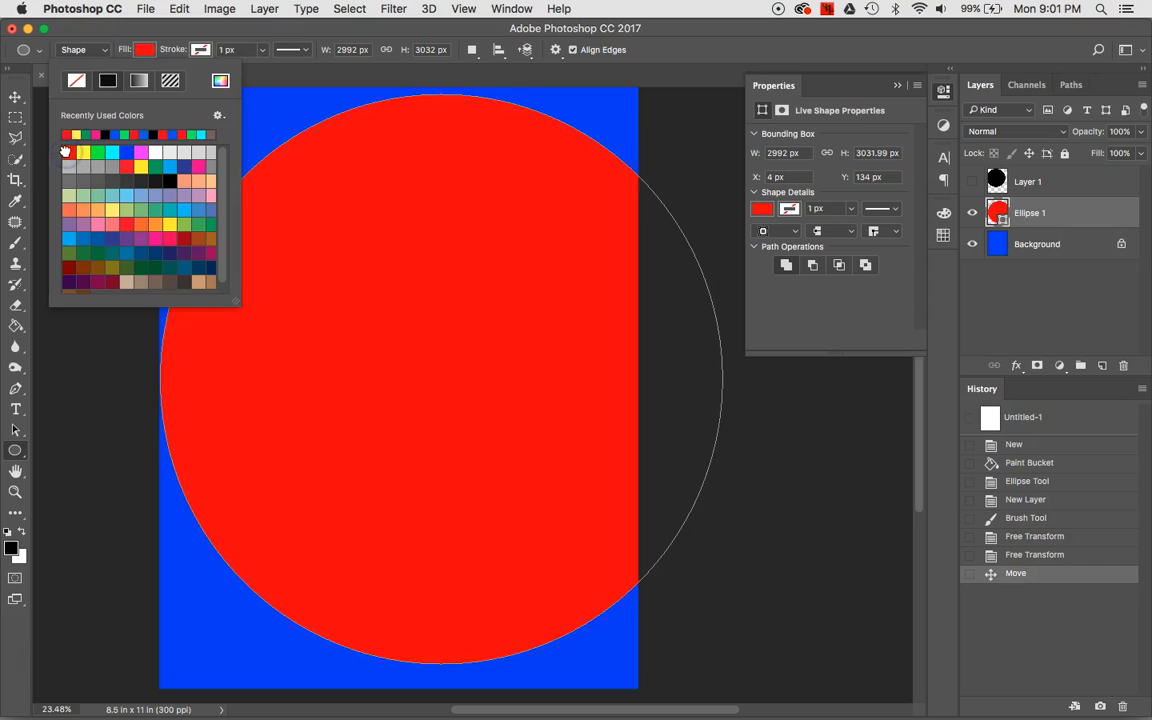
left_click(84, 224)
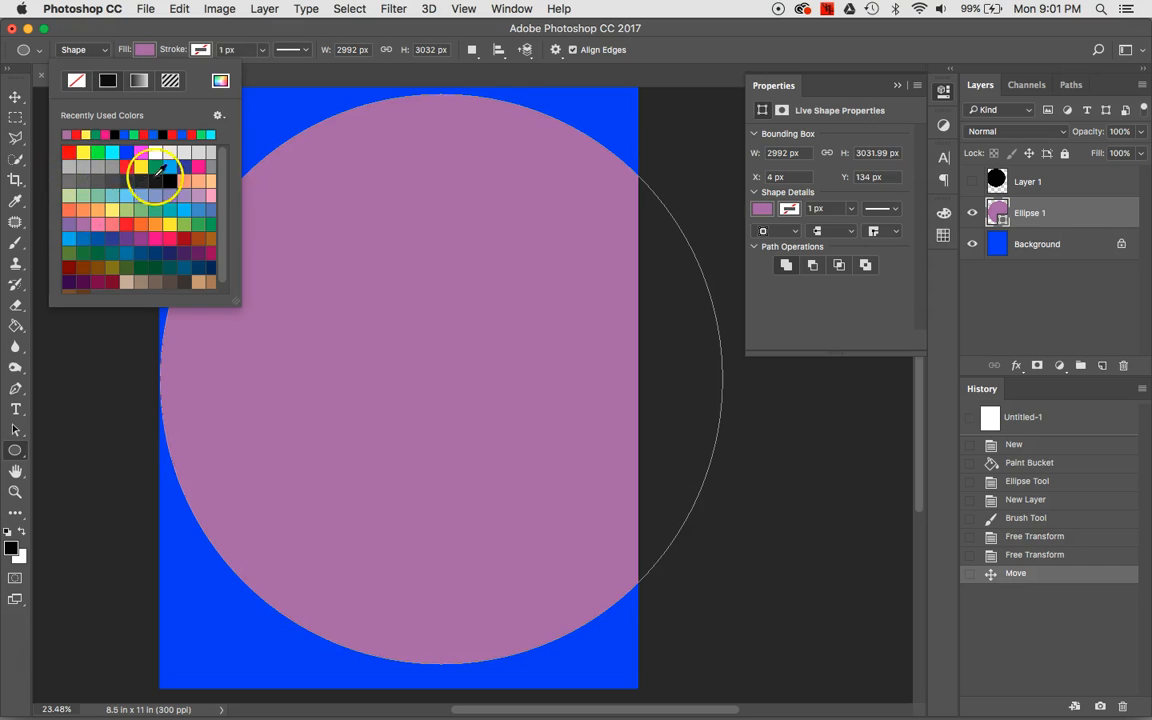
left_click(184, 164)
left_click(198, 151)
left_click(166, 163)
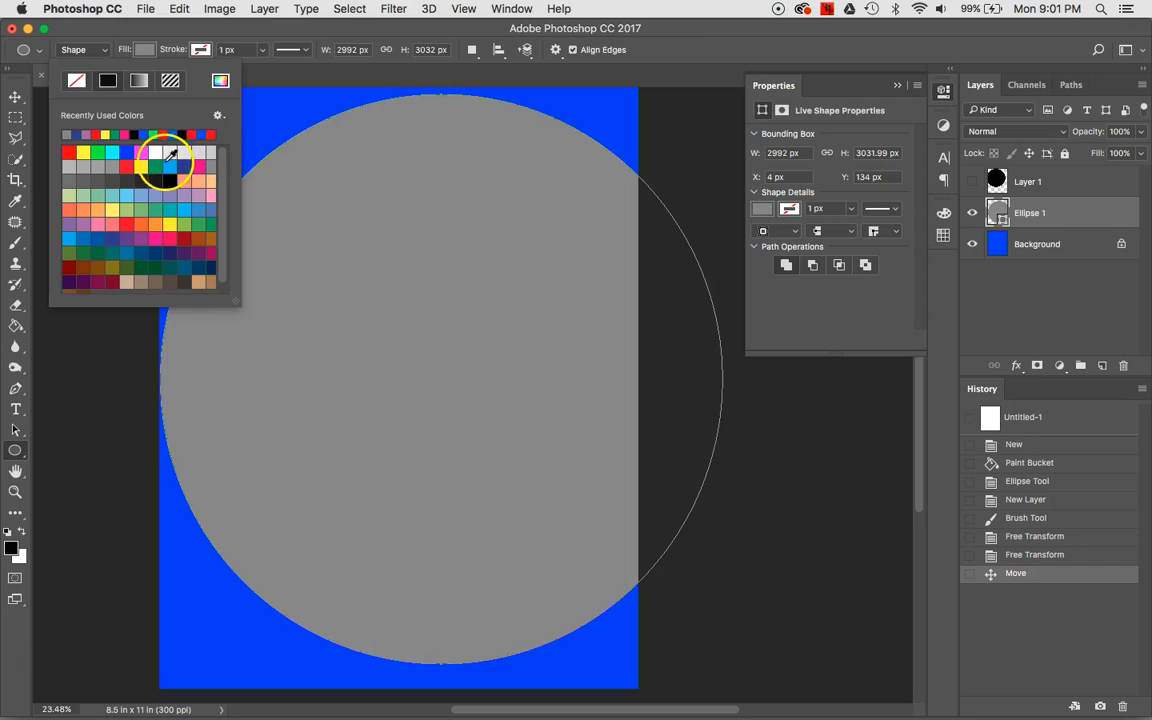
left_click(155, 151)
left_click(141, 152)
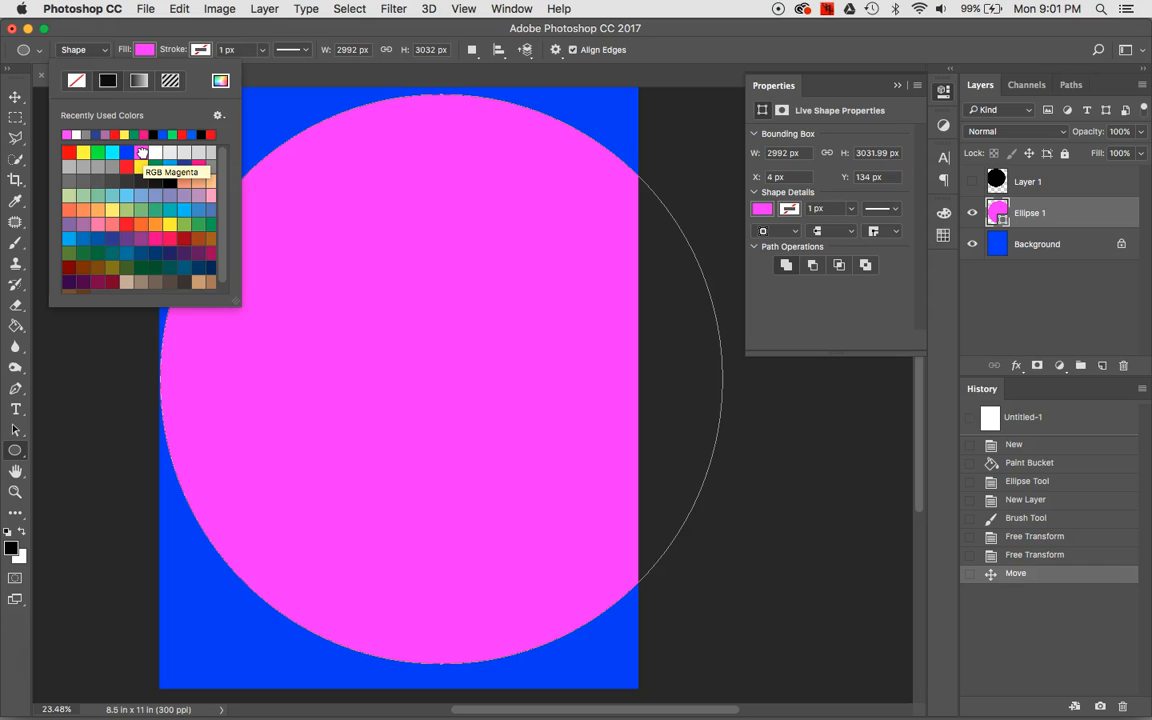
left_click(170, 50)
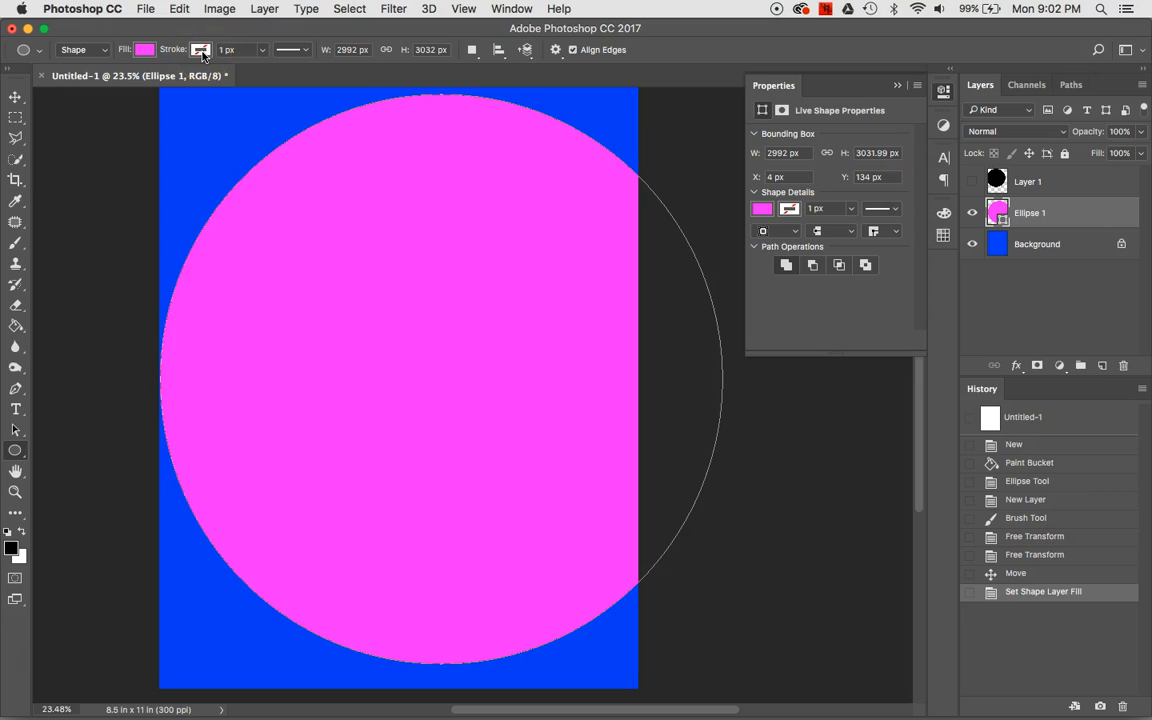
- Give the magenta ellipse a green stroke
left_click(201, 52)
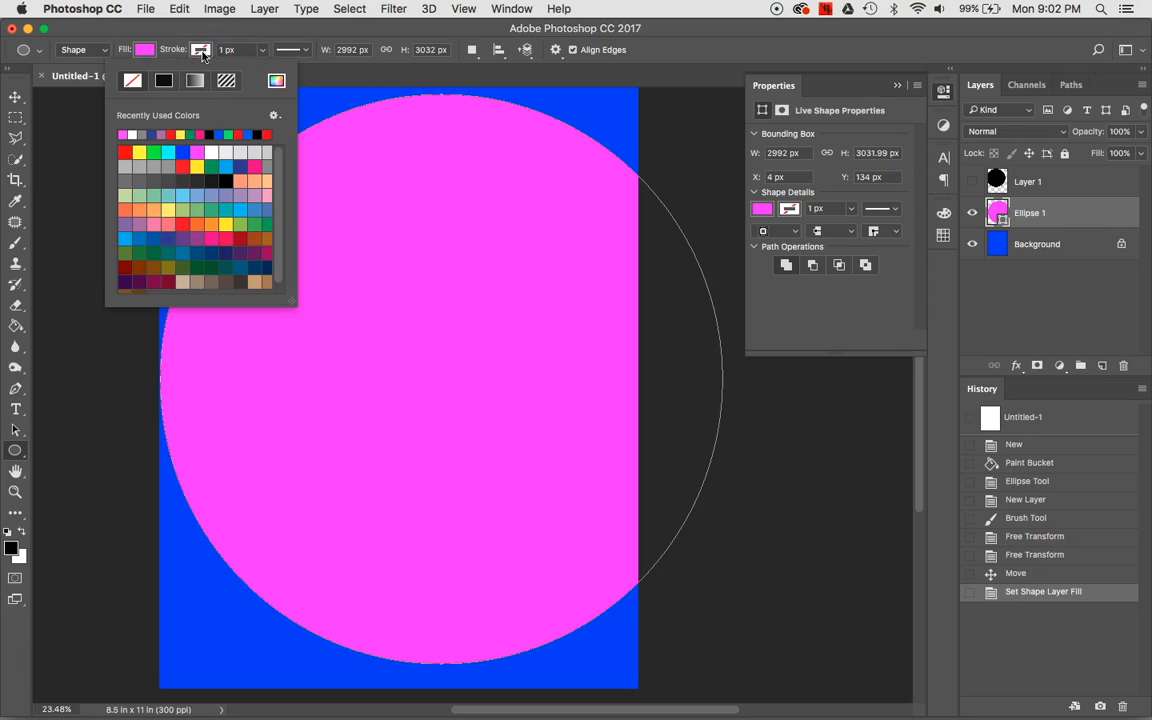
left_click(212, 166)
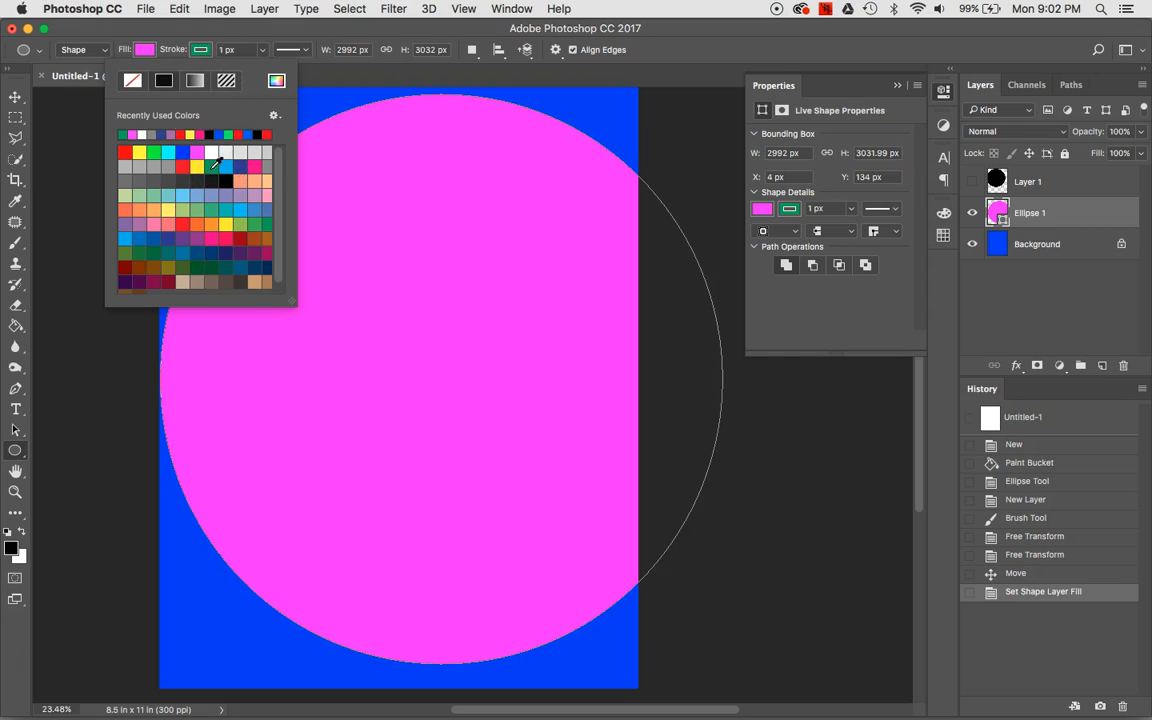
left_click(187, 46)
left_click(147, 51)
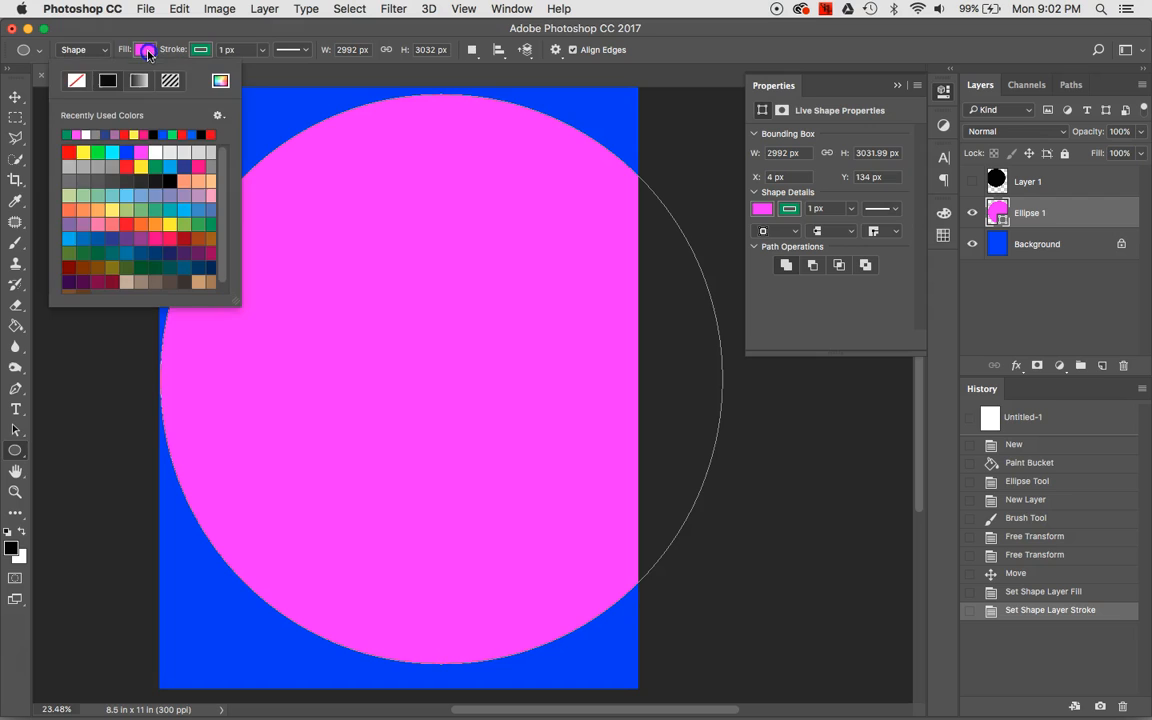
left_click(150, 47)
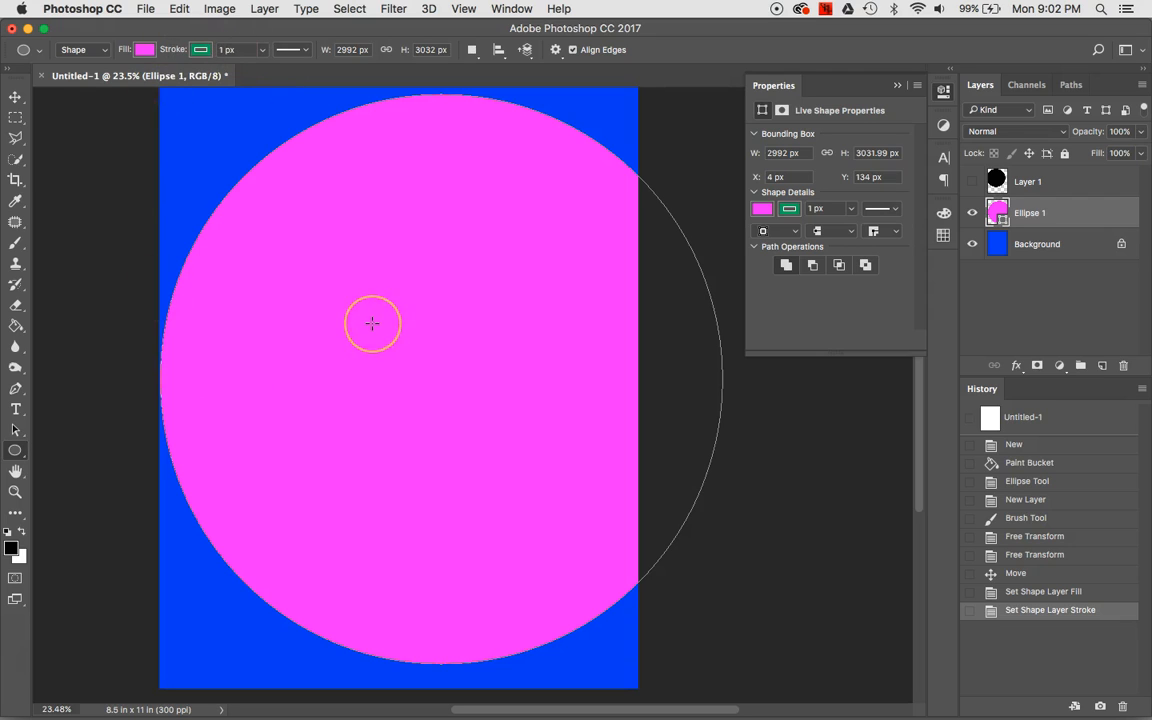
- Try a stroke width of about 114 px on the ellipse and reduce it to 15.6 px
left_click(262, 55)
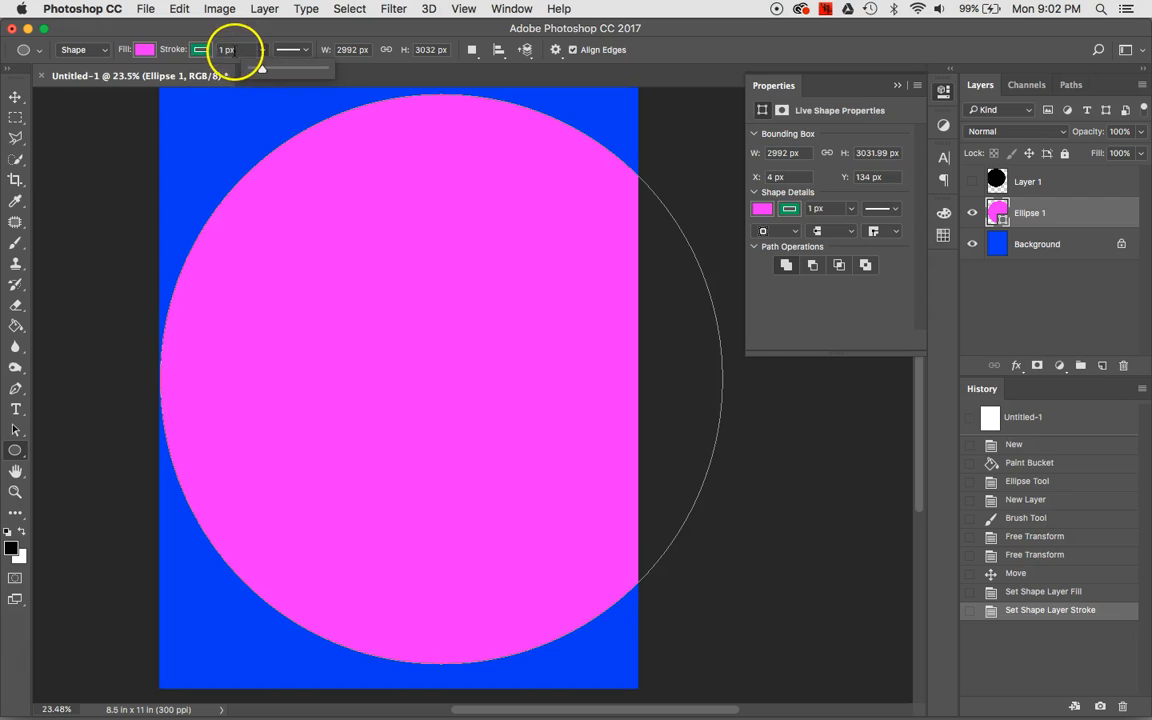
left_click_drag(259, 70, 296, 76)
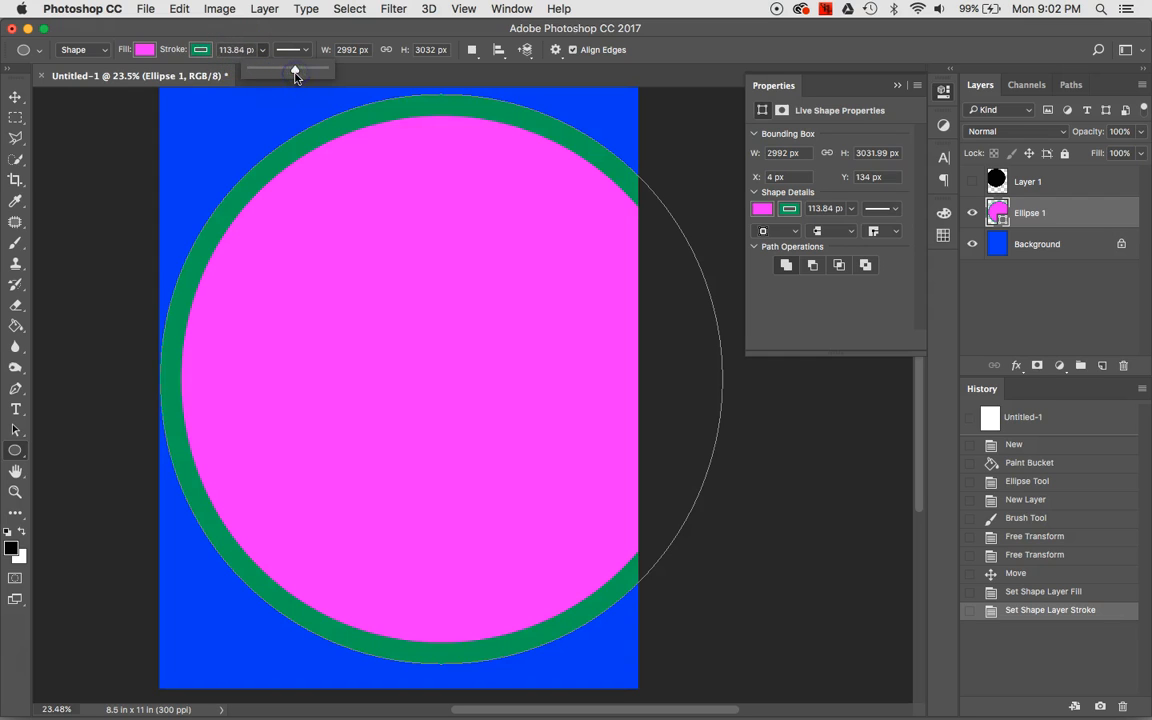
left_click_drag(295, 72, 267, 78)
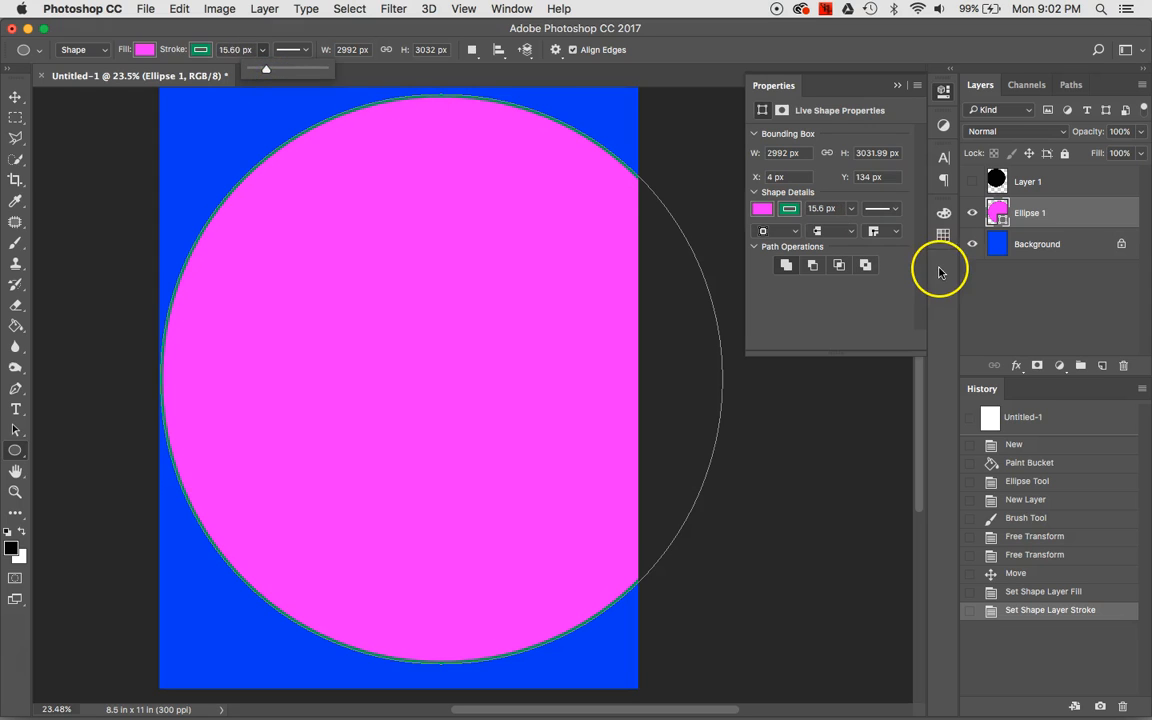
left_click(1083, 188)
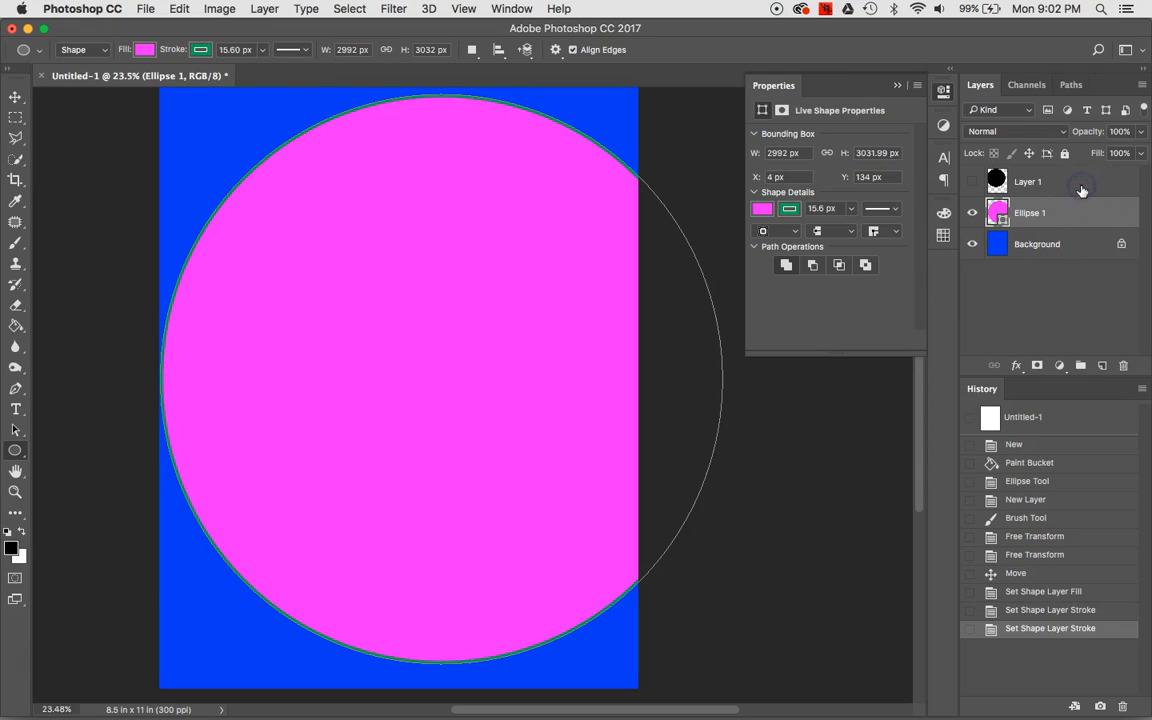
- Try yellow, orange and black fills on the Ellipse 1 shape
left_click(1031, 182)
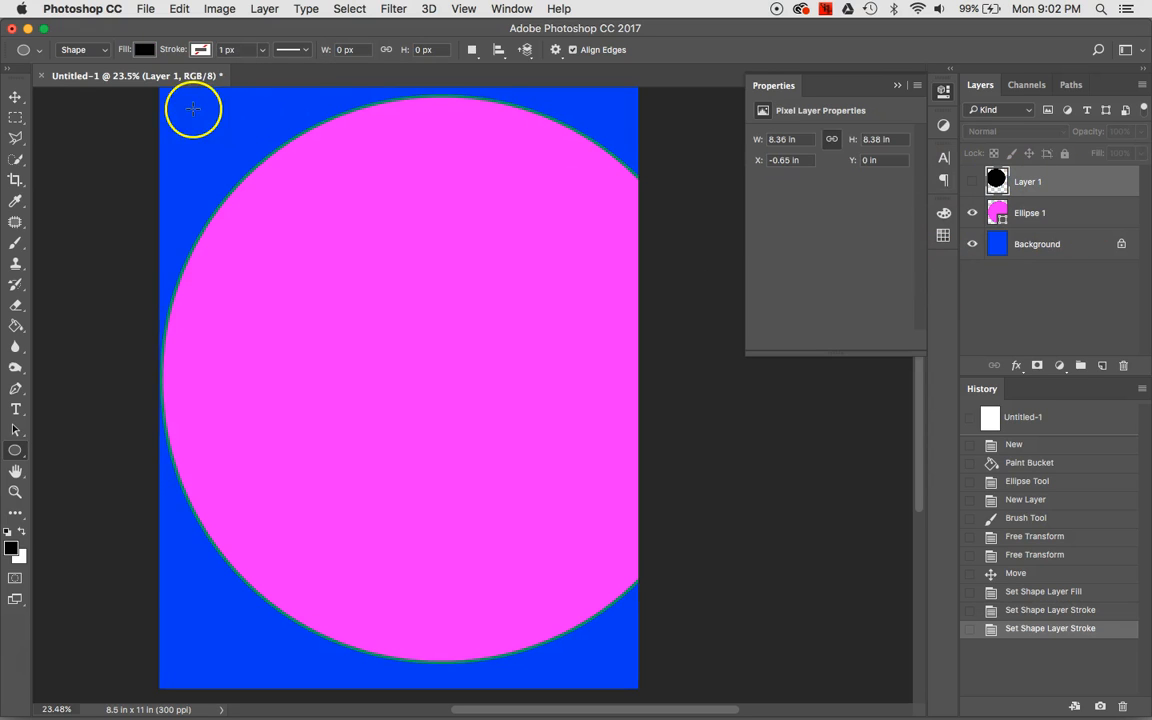
left_click(15, 117)
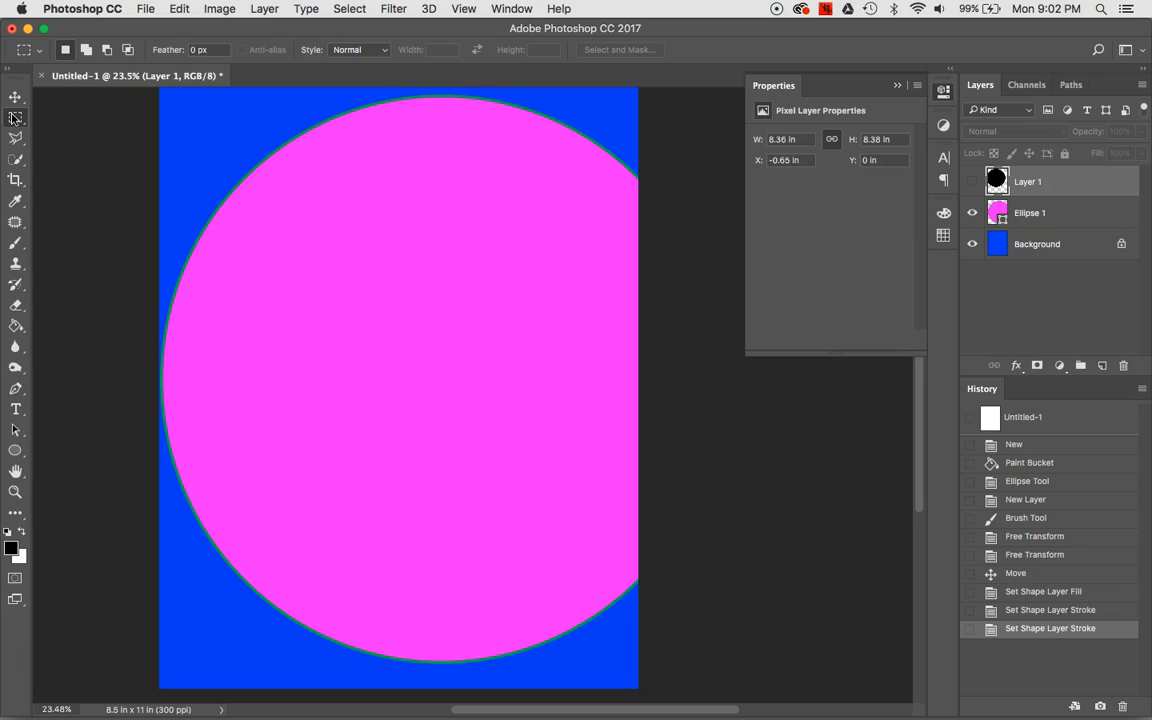
left_click(1040, 213)
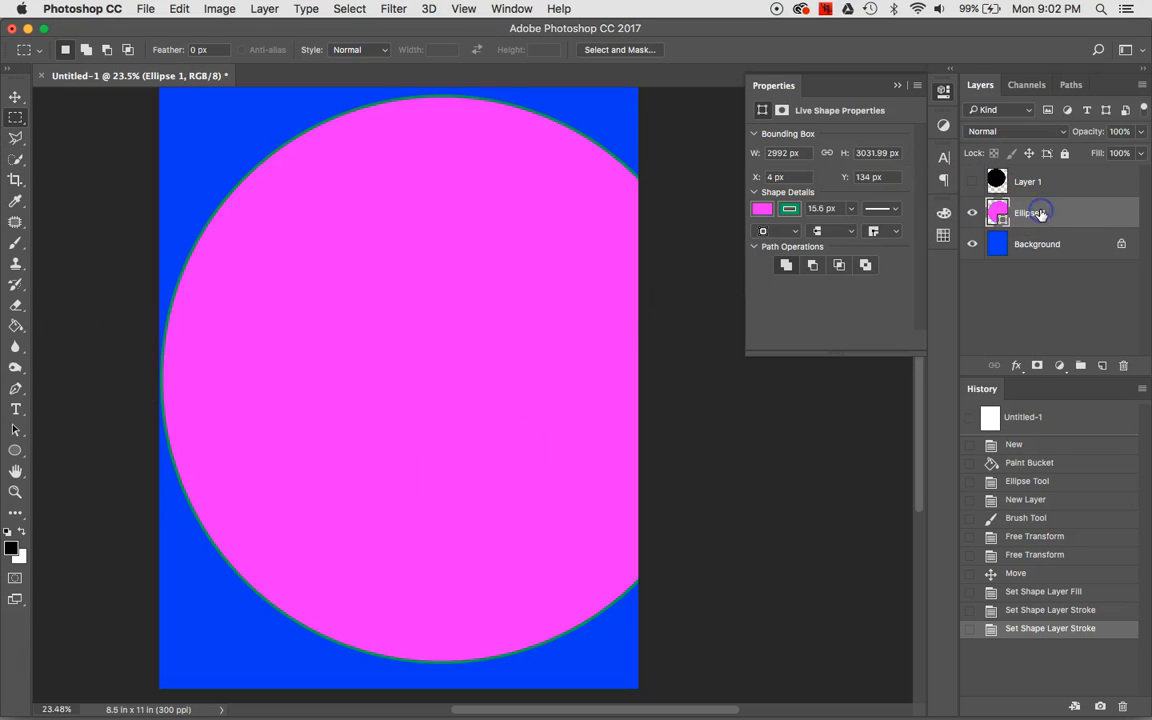
left_click(15, 450)
left_click(143, 50)
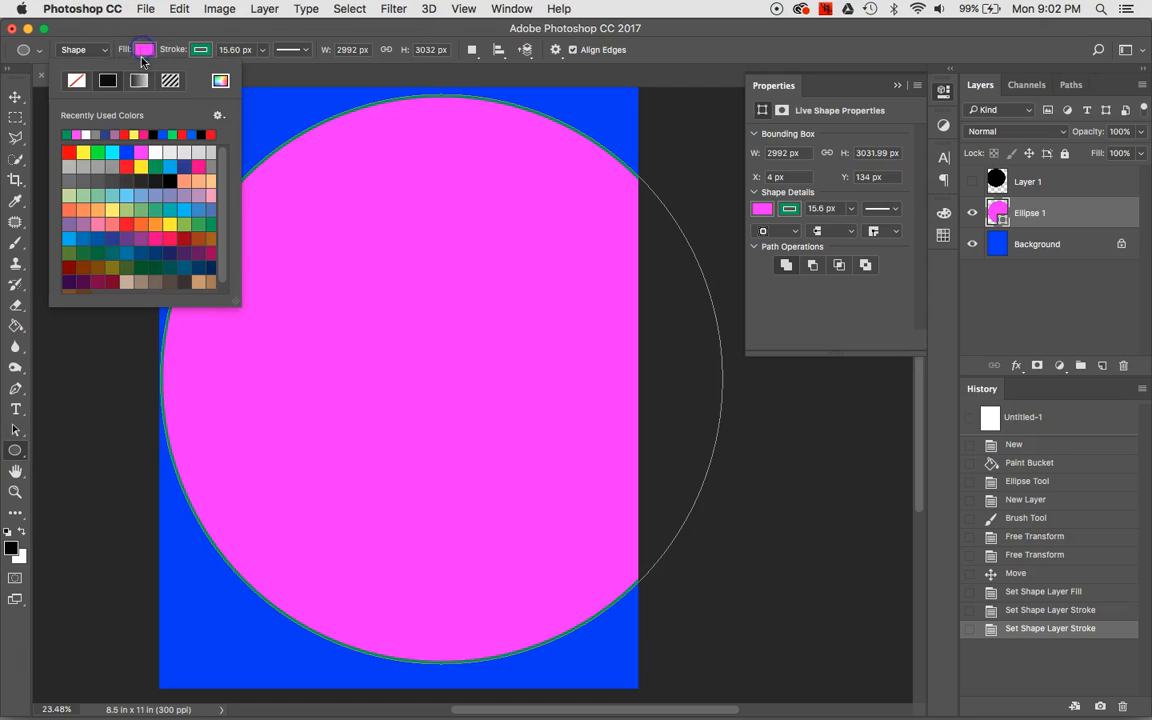
left_click(170, 224)
left_click(156, 226)
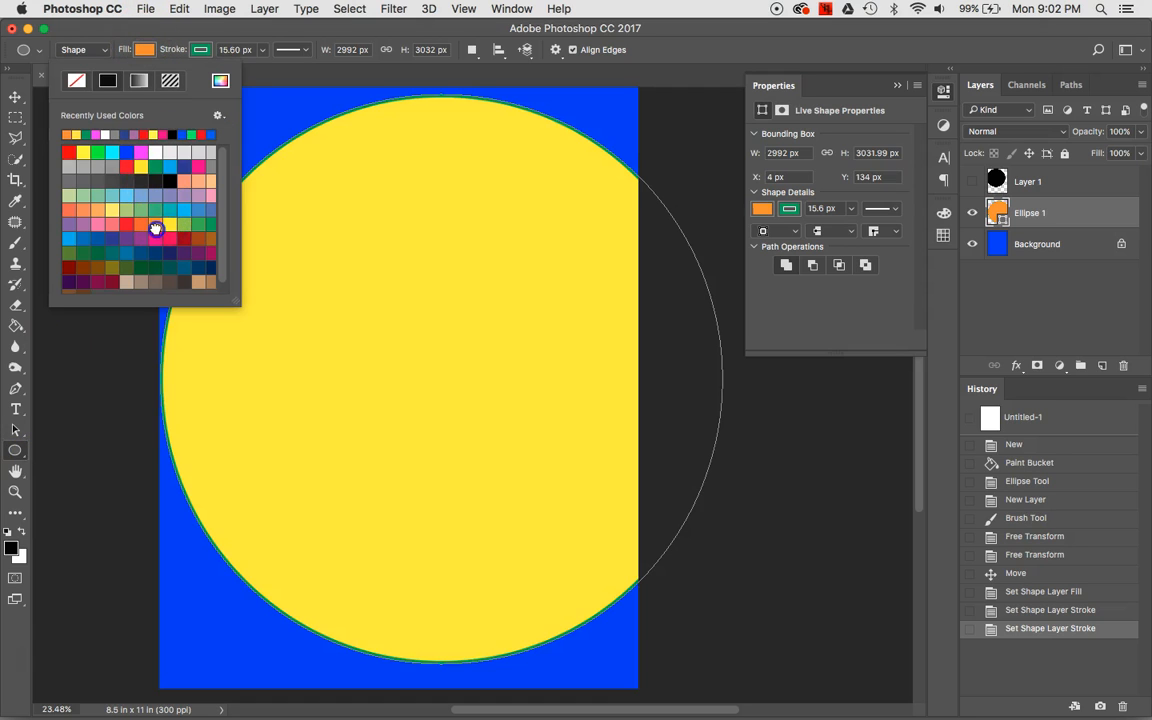
left_click(170, 181)
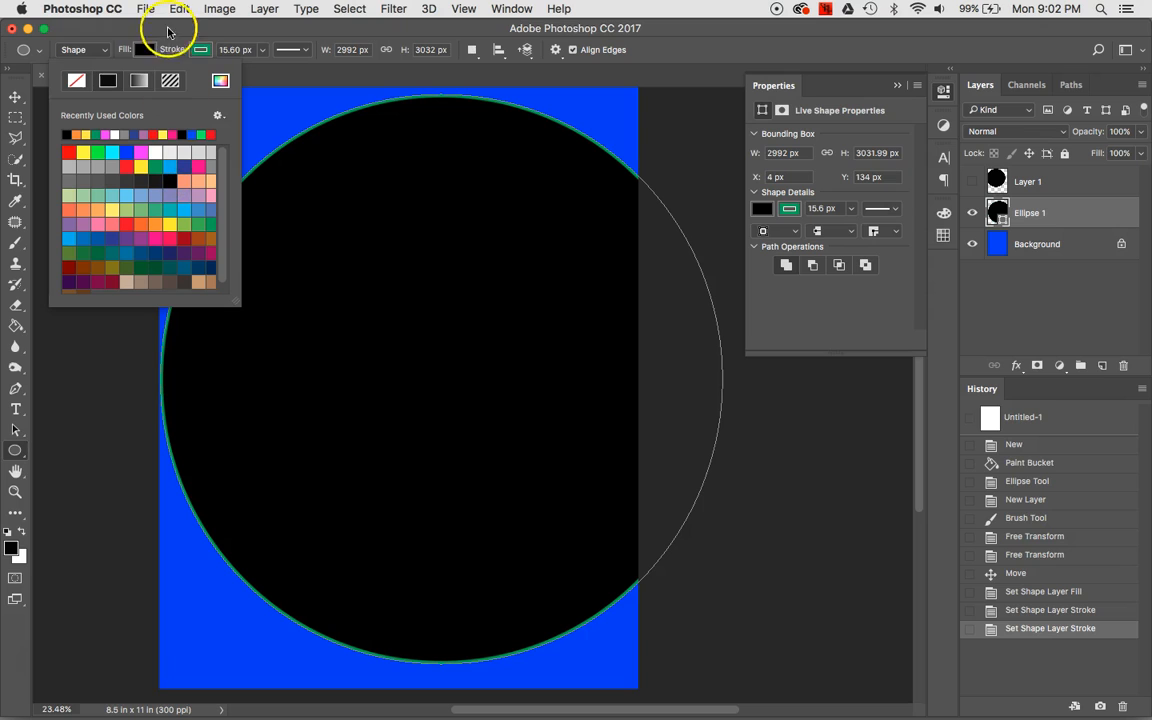
- Try the ellipse without a stroke and restore its green stroke
left_click(200, 49)
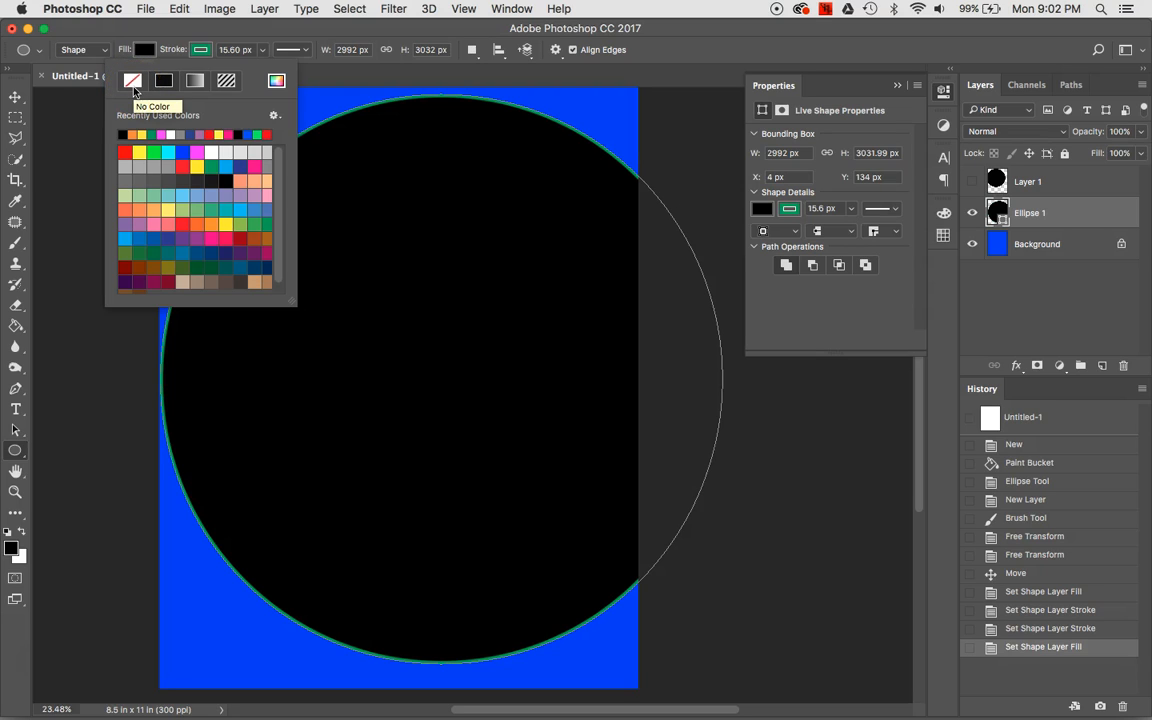
left_click(134, 89)
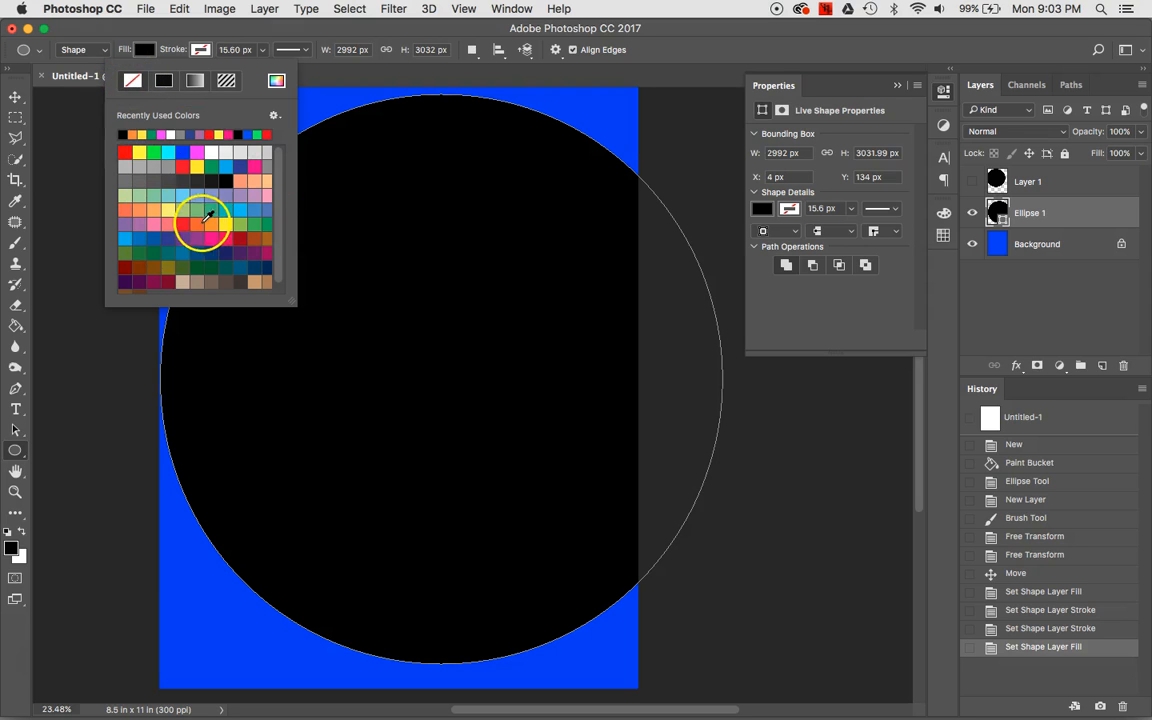
left_click(211, 163)
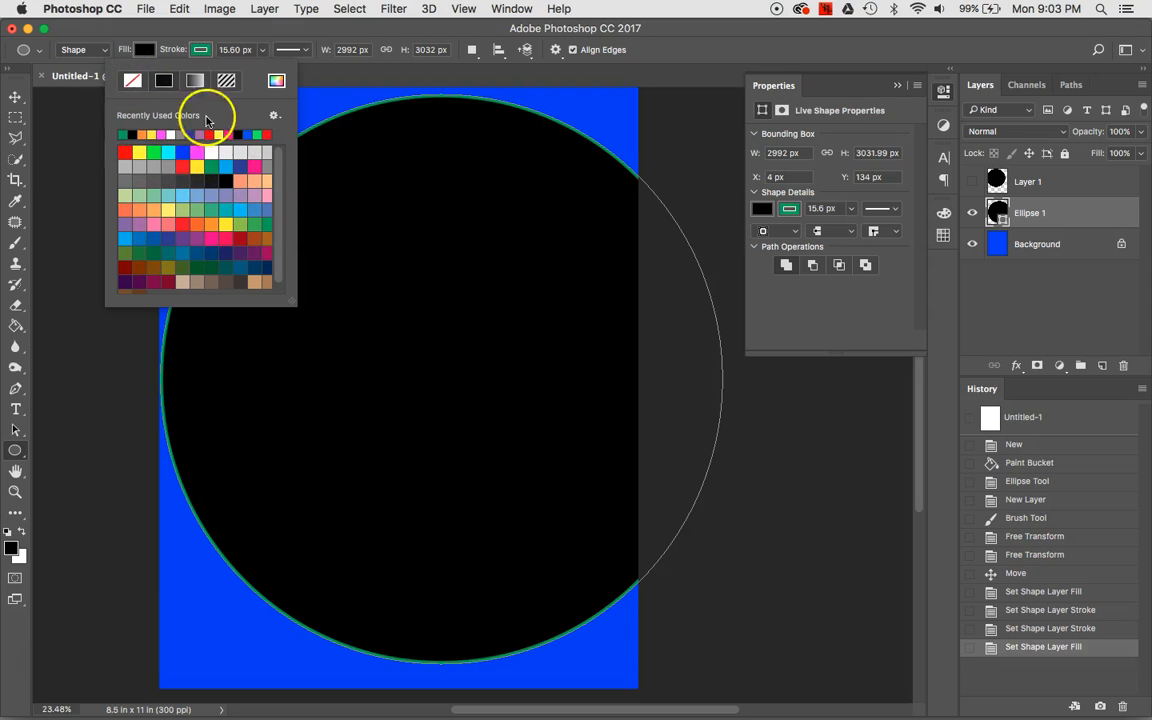
- Try the ellipse with no fill and settle on an RGB Magenta fill
left_click(145, 49)
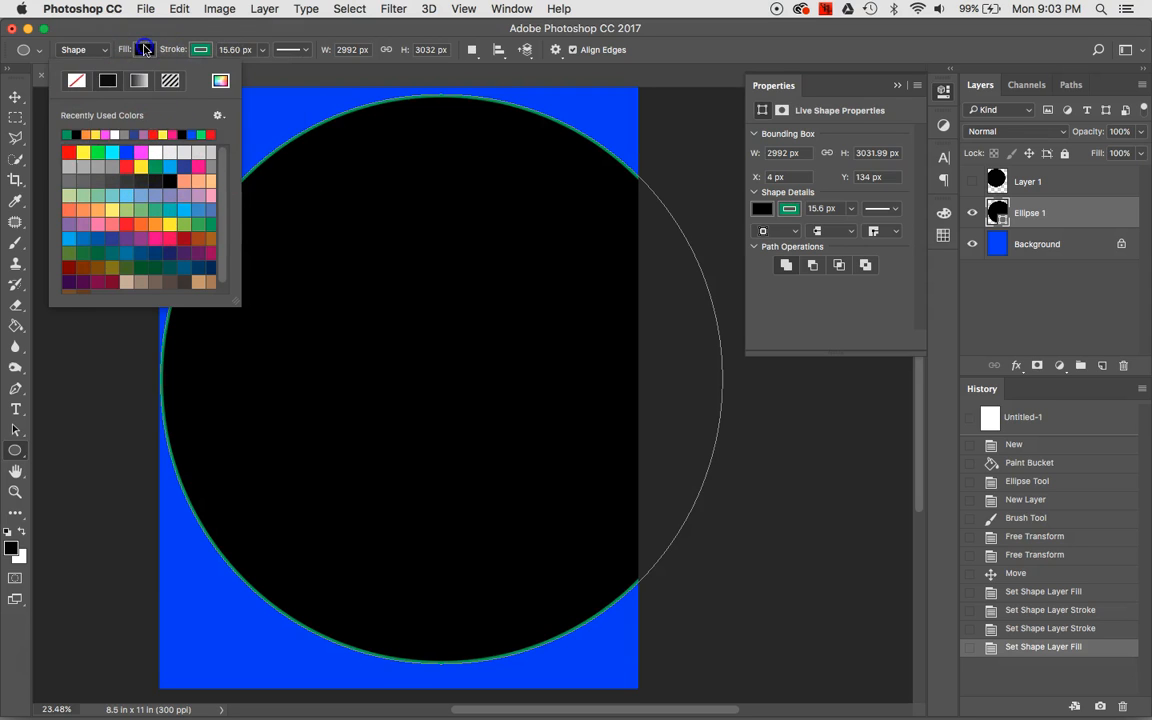
left_click(76, 81)
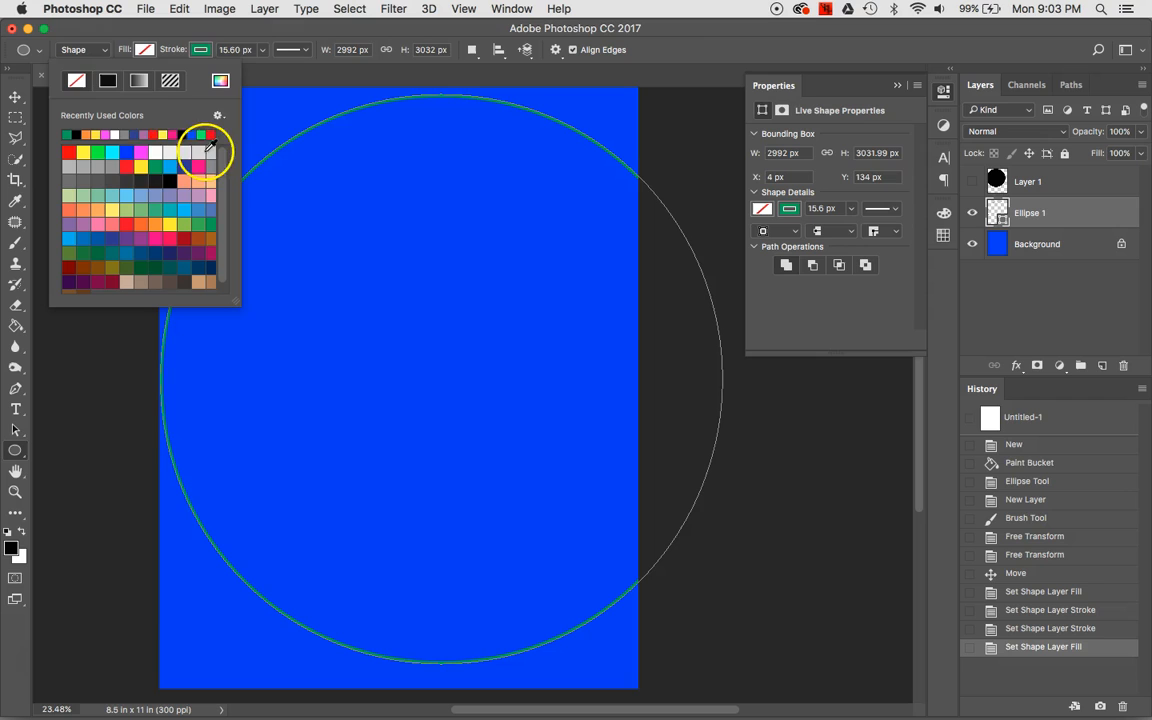
left_click(140, 151)
- Thicken the ellipse's green stroke to about 40 px
left_click(205, 48)
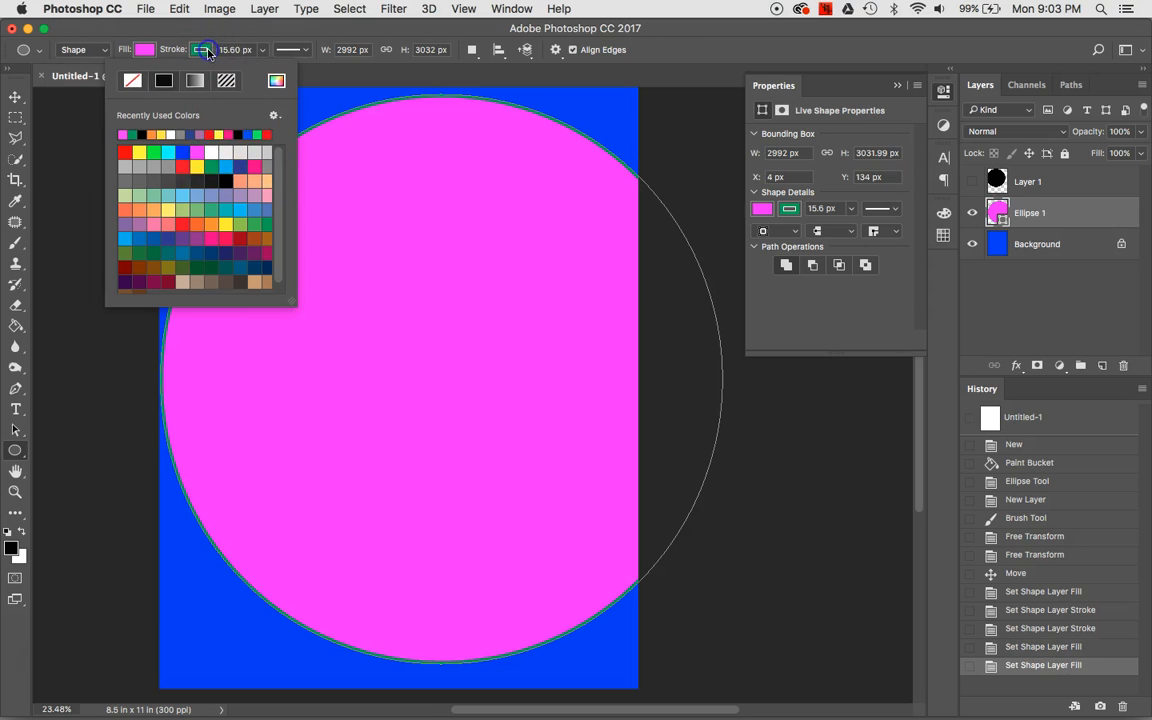
left_click(255, 54)
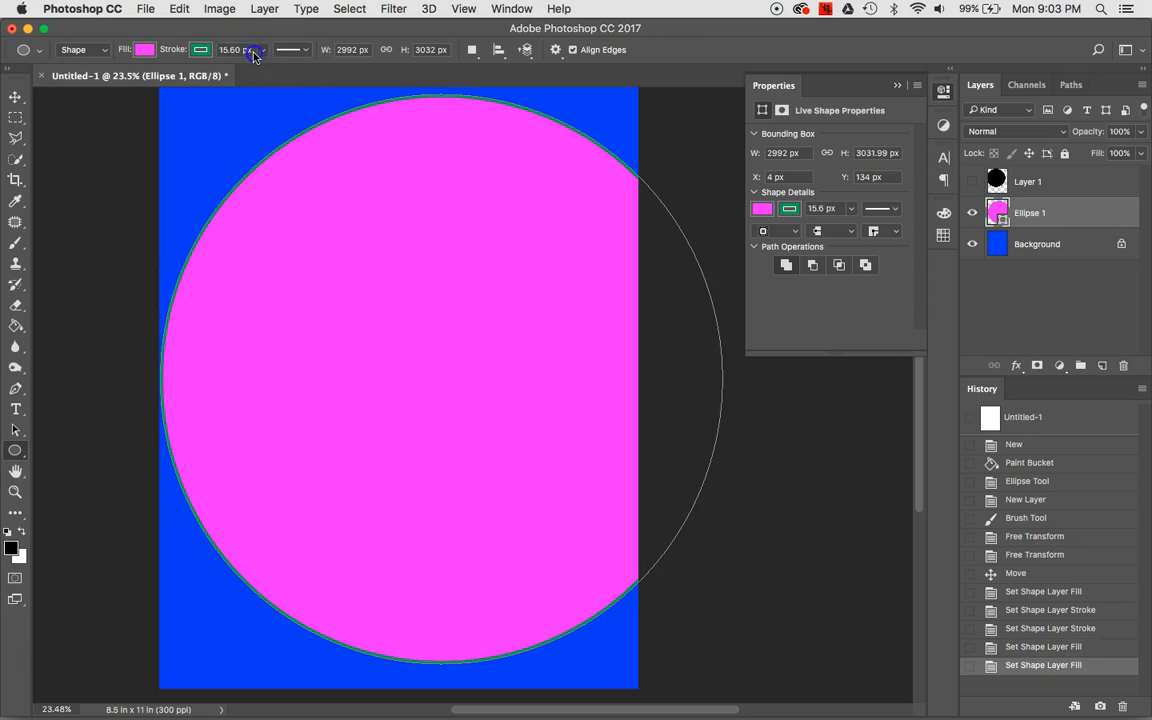
left_click(260, 52)
left_click_drag(260, 76, 275, 75)
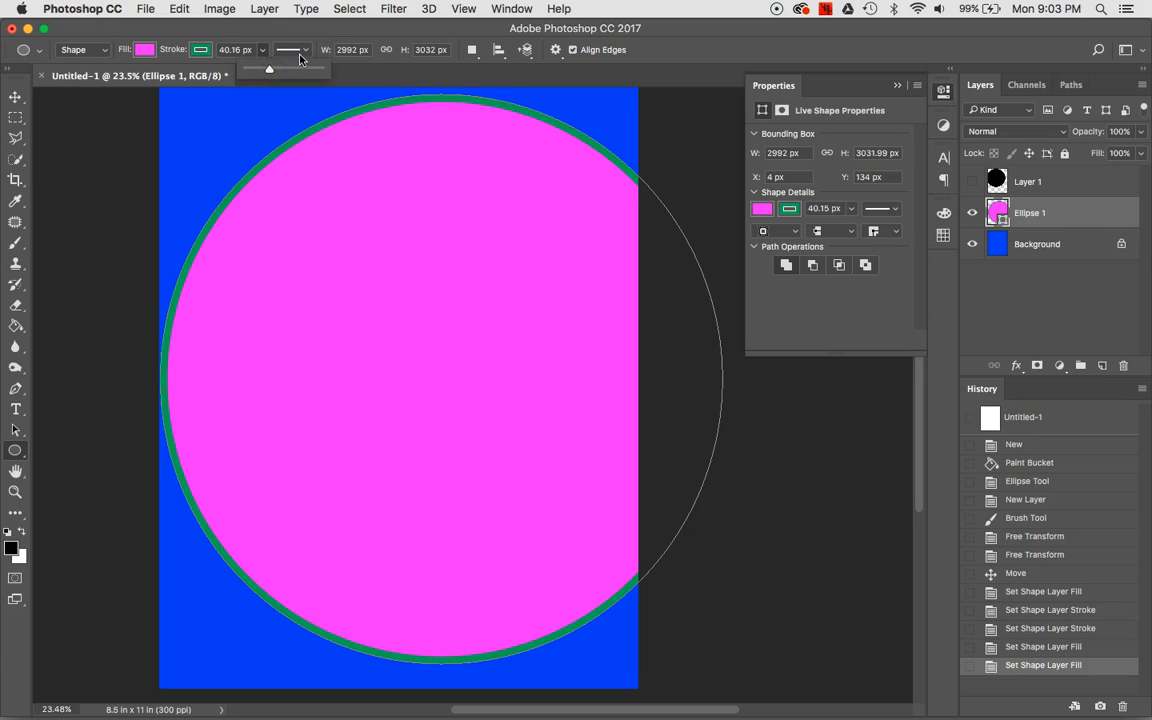
- Try the dashed and dotted line styles on the ellipse's stroke and return to the solid line
left_click(299, 56)
left_click(273, 124)
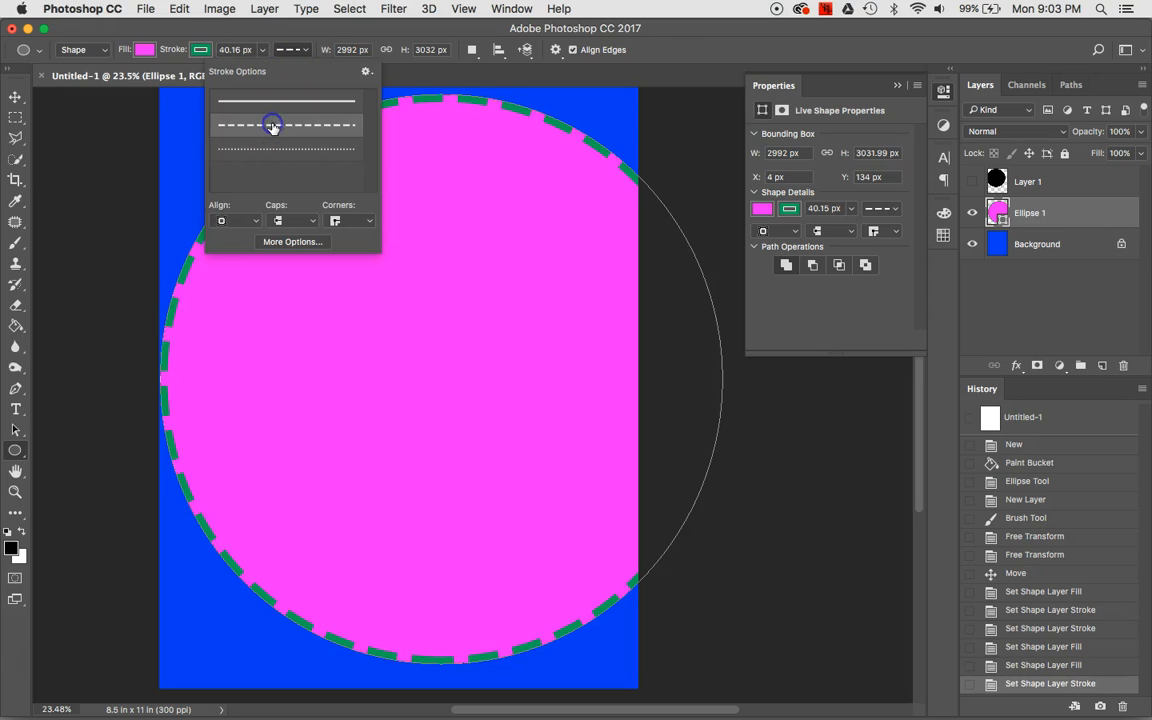
left_click(270, 149)
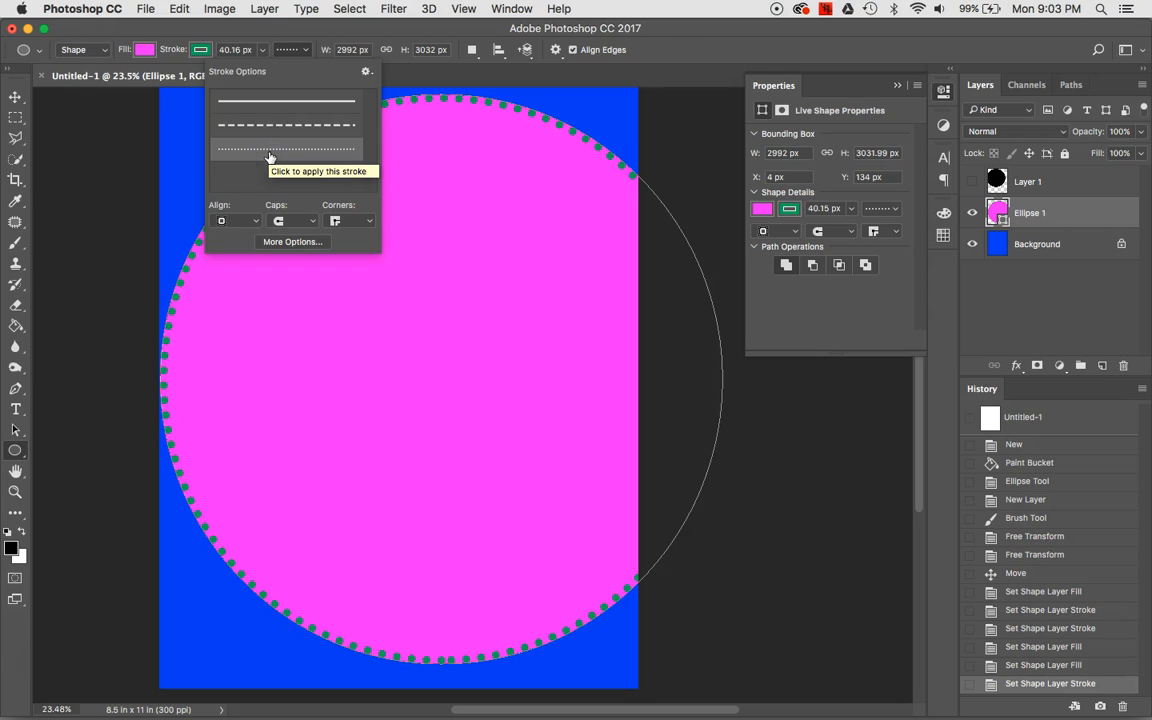
left_click(296, 104)
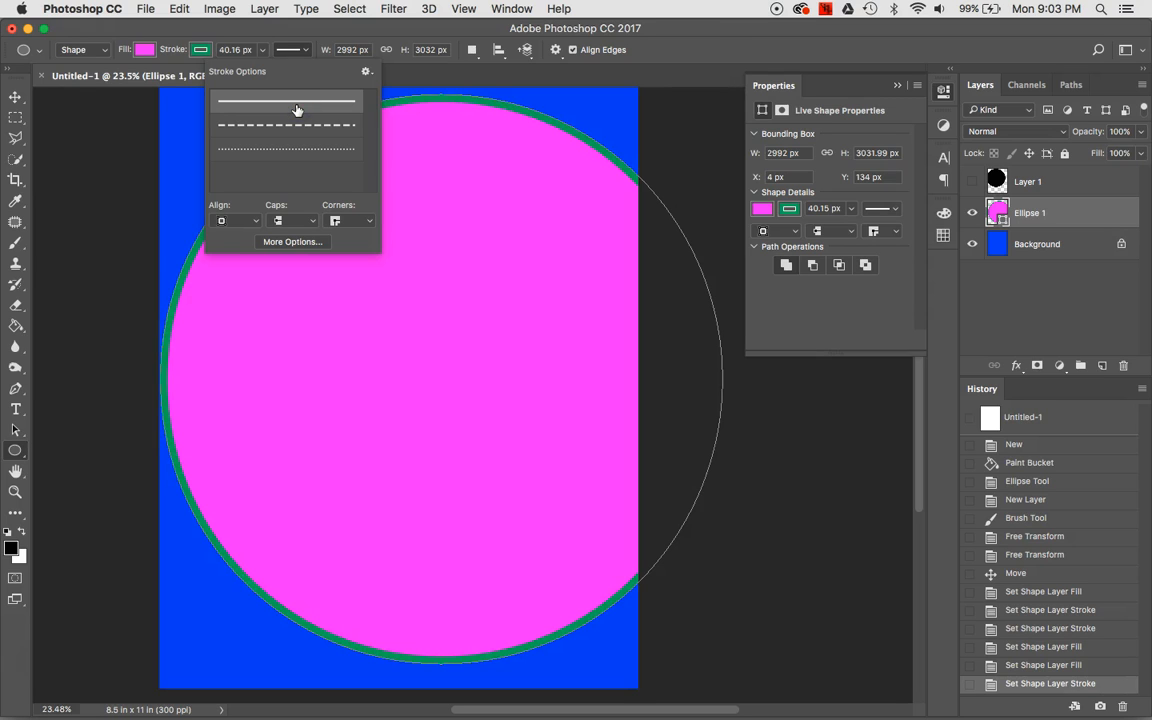
left_click(700, 53)
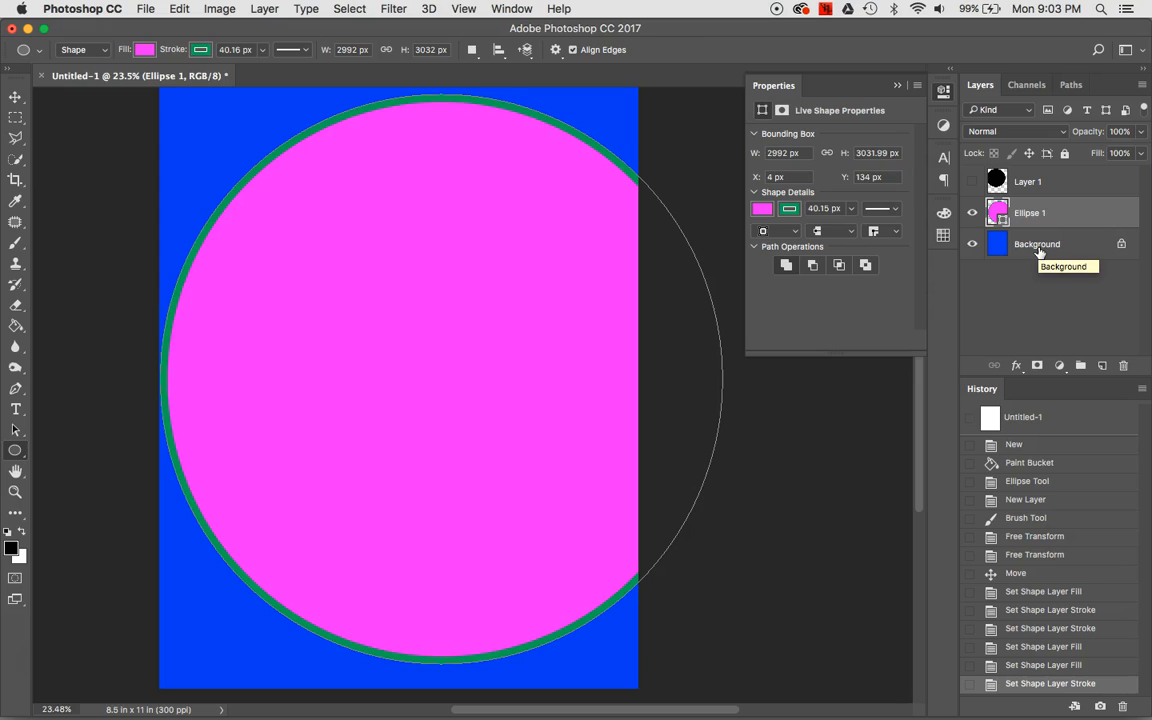
- Draw and undo a trial rectangle, and draw an 874 px square shape in the upper-left part of the ellipse
left_click(24, 456)
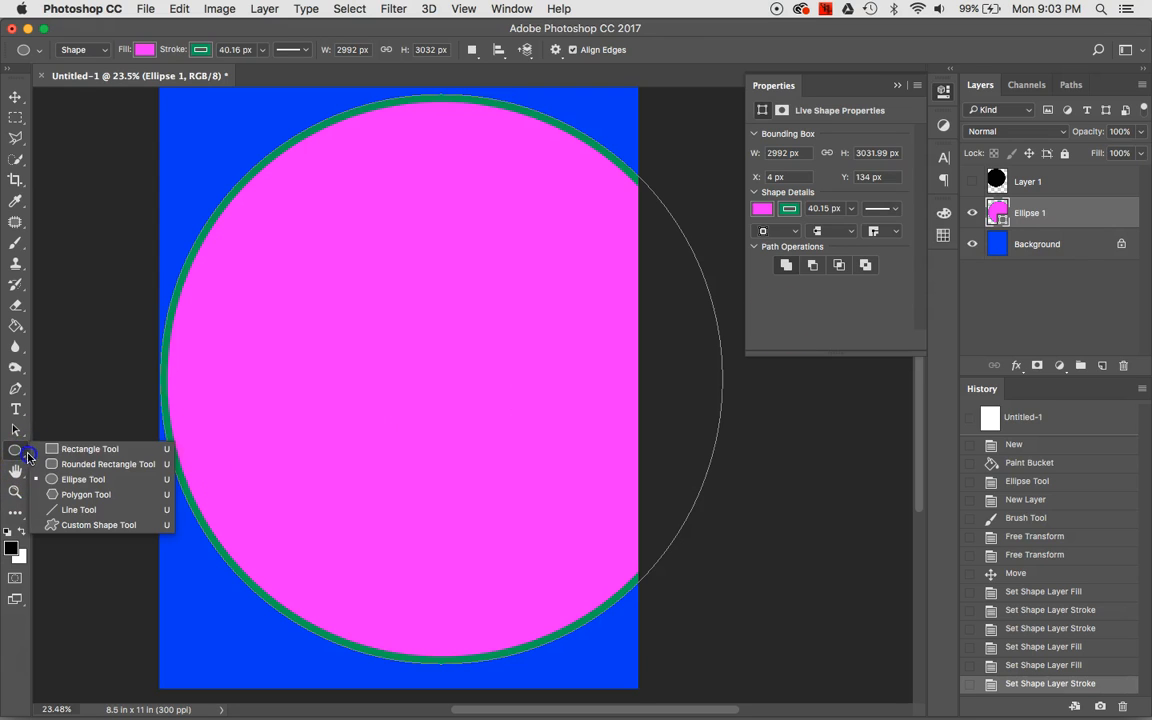
left_click(80, 449)
left_click_drag(343, 270, 538, 478)
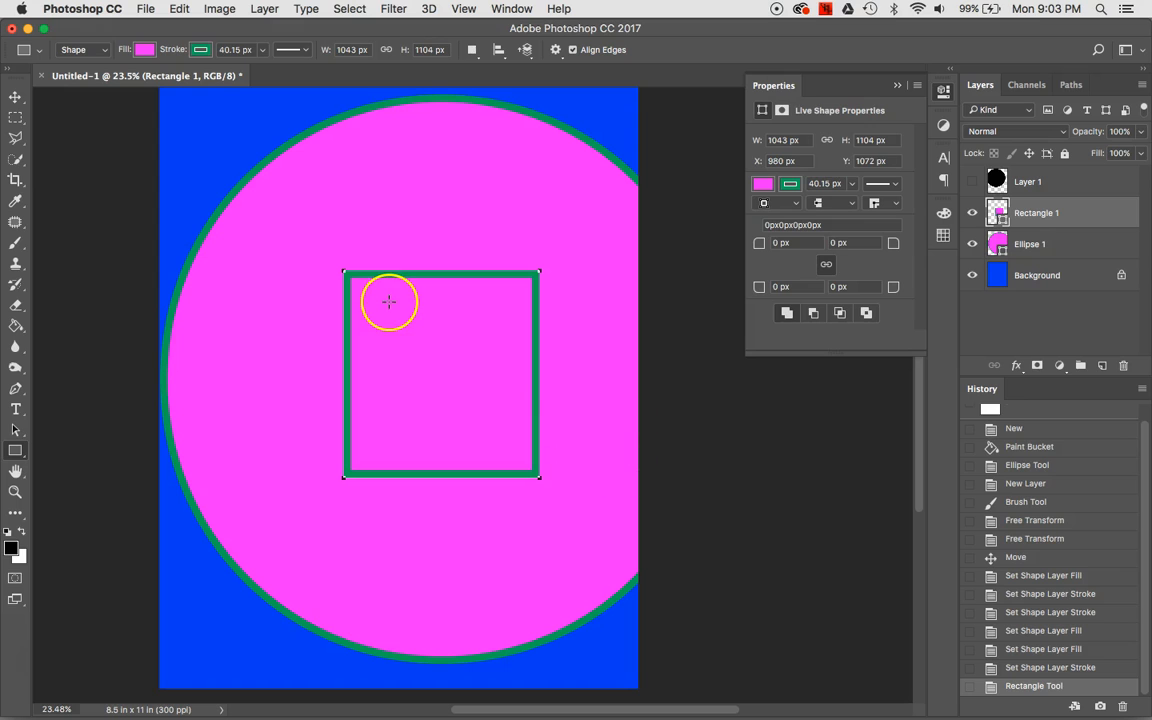
key("super+z")
mouse_move(268, 218)
left_mouse_down()
mouse_move(424, 401)
mouse_move(457, 422)
mouse_move(379, 516)
mouse_move(486, 512)
mouse_move(535, 463)
mouse_move(494, 417)
mouse_move(400, 427)
mouse_move(437, 487)
mouse_move(468, 503)
mouse_move(506, 505)
mouse_move(524, 486)
mouse_move(452, 426)
mouse_move(414, 424)
mouse_move(537, 486)
mouse_move(419, 442)
mouse_move(402, 424)
mouse_move(509, 468)
mouse_move(432, 423)
left_mouse_up()
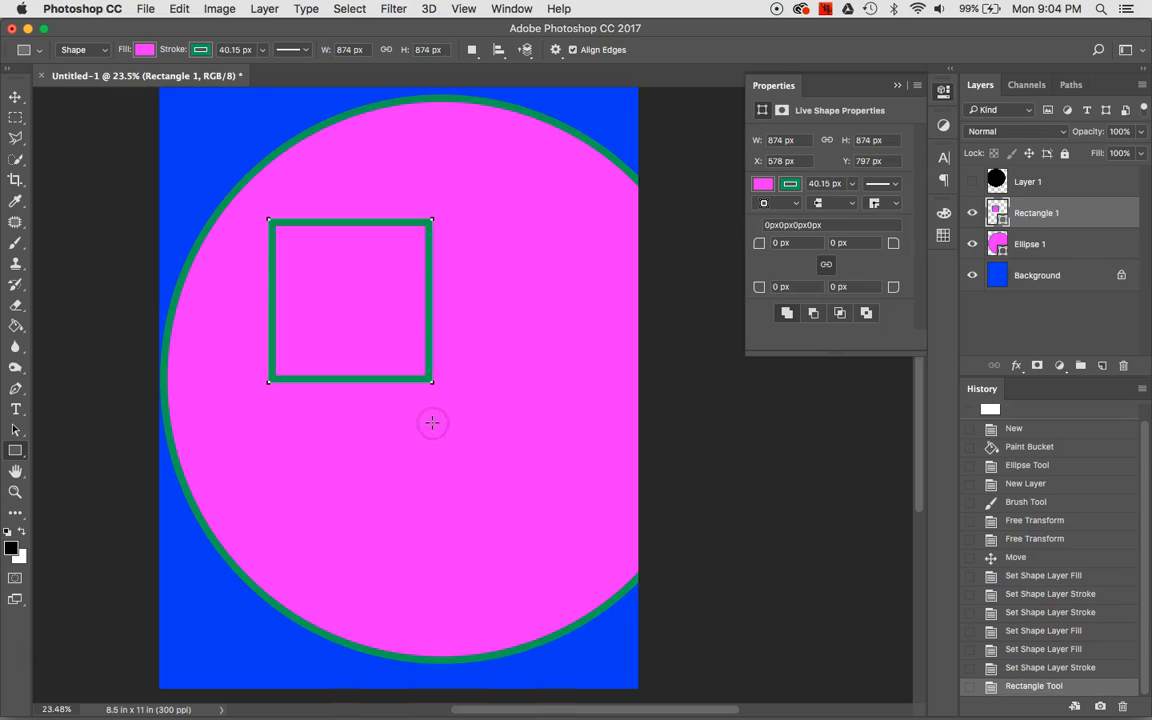
- Remove the square's stroke and fill it with blue
left_click(201, 49)
left_click(133, 84)
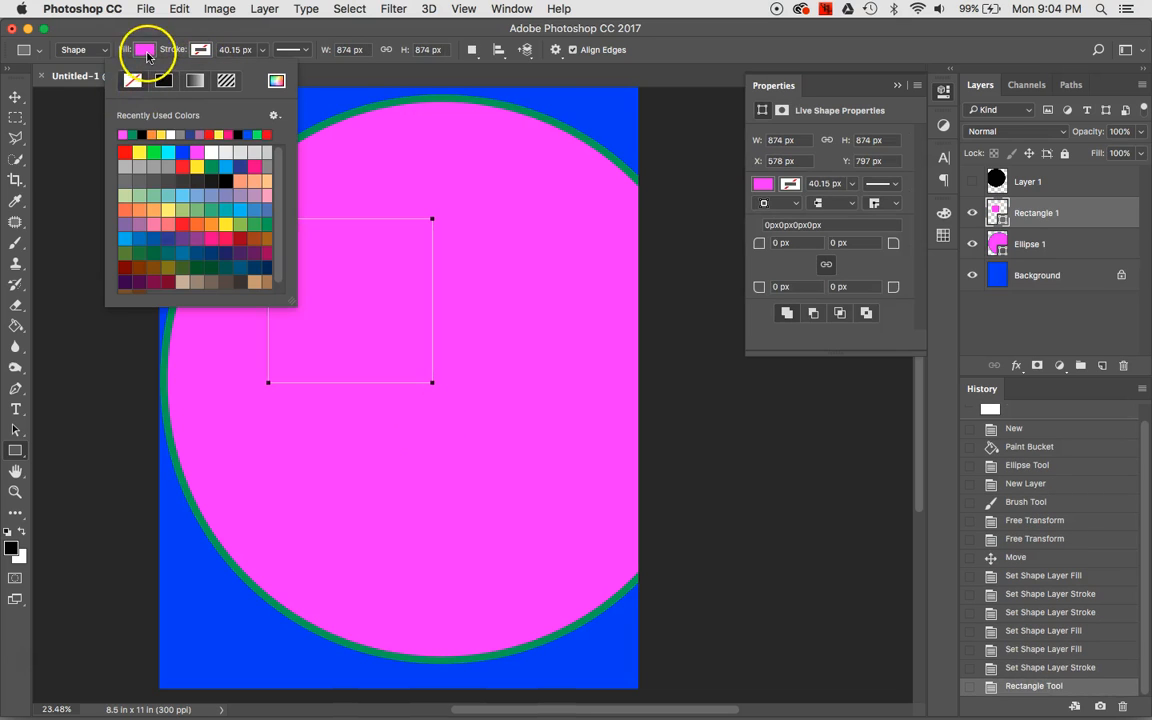
left_click(145, 49)
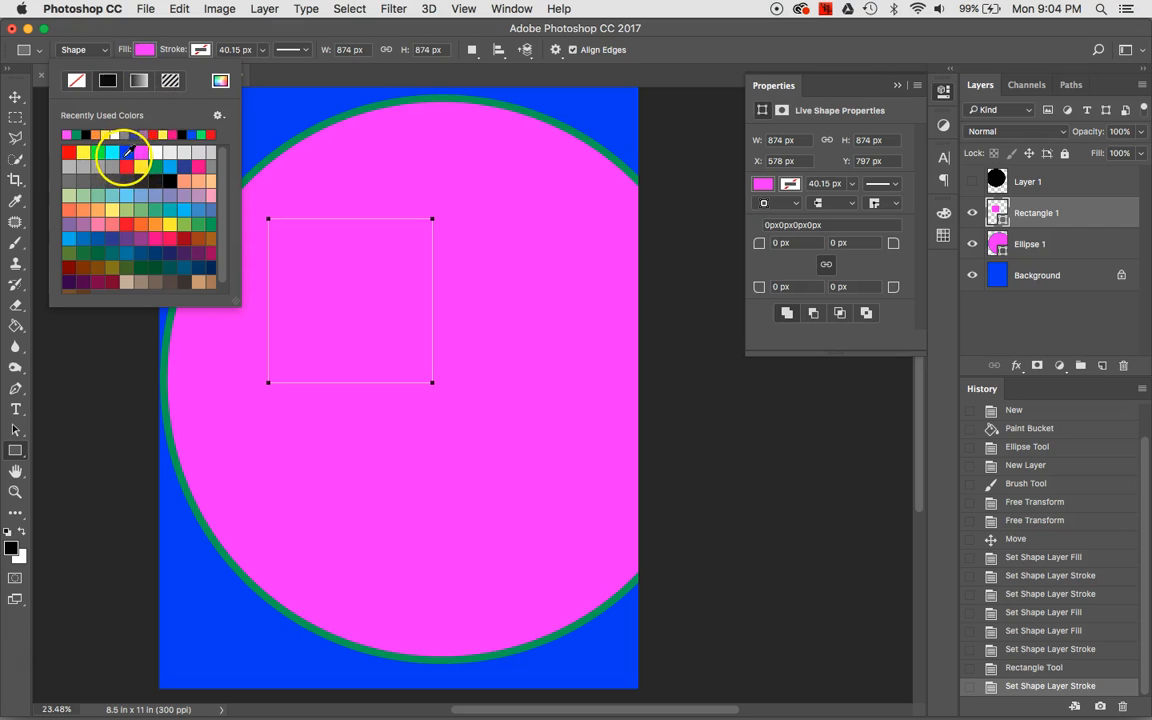
left_click(127, 152)
left_click(671, 51)
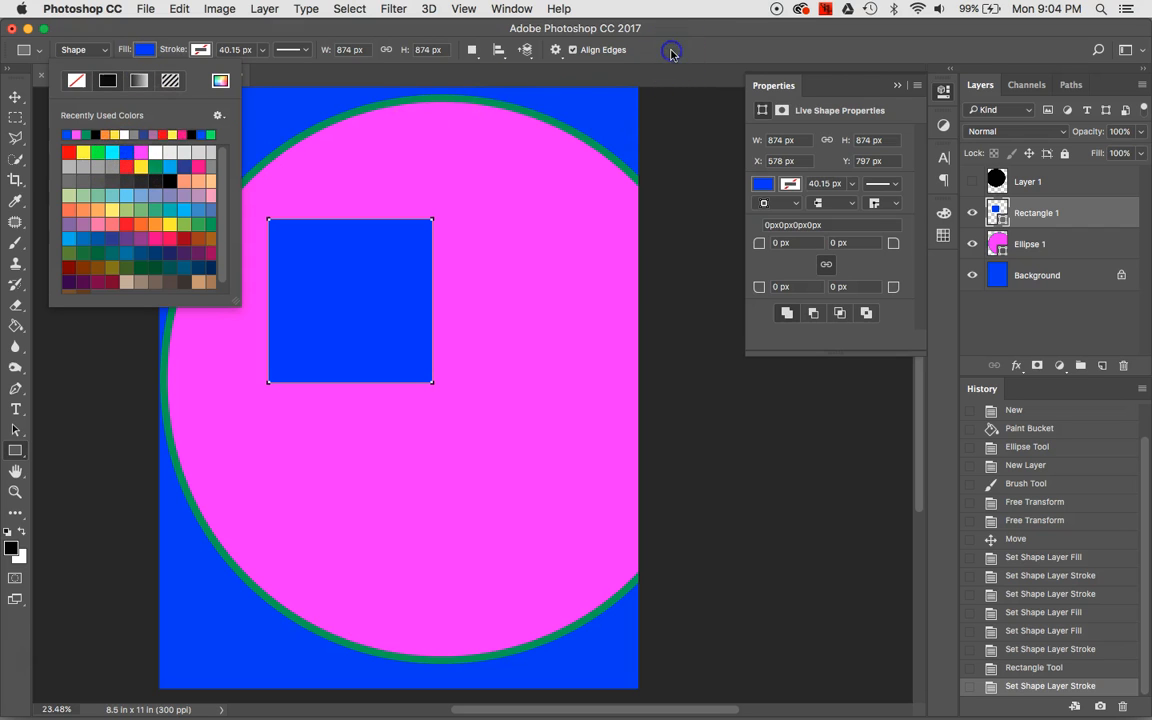
- Draw a five-sided polygon about 714 by 724 px below the square and a triangle near the ellipse's upper right
right_click(16, 451)
left_click_drag(16, 451, 73, 498)
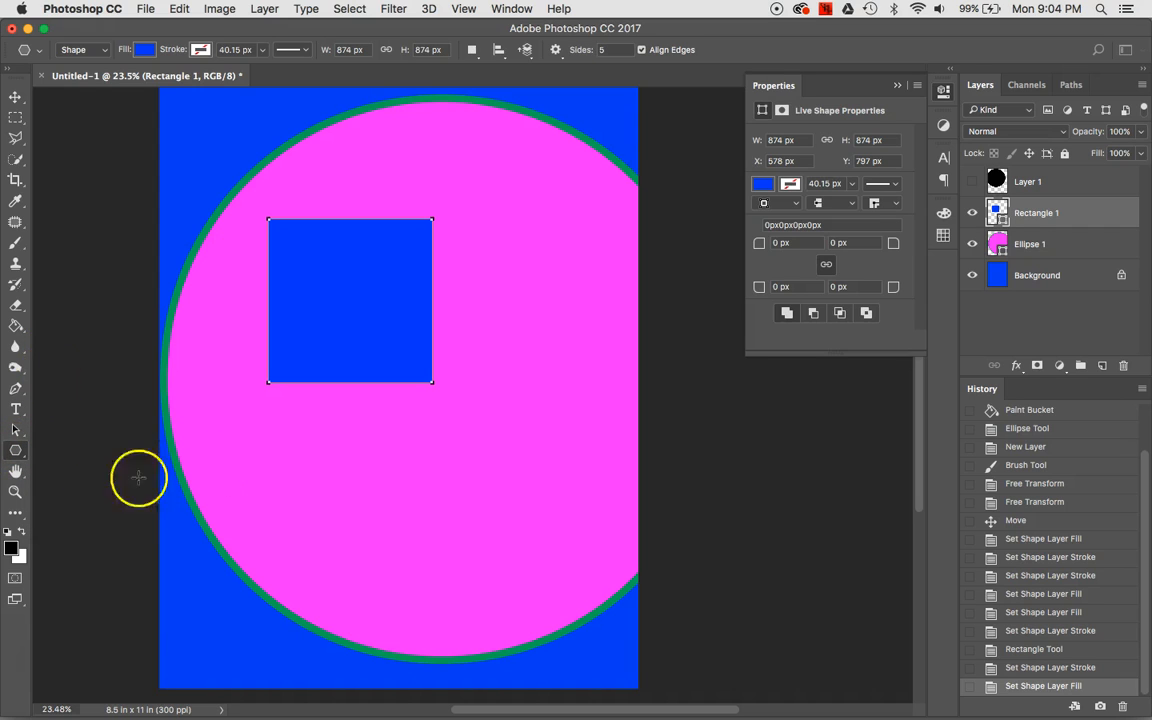
left_click_drag(263, 428, 249, 499)
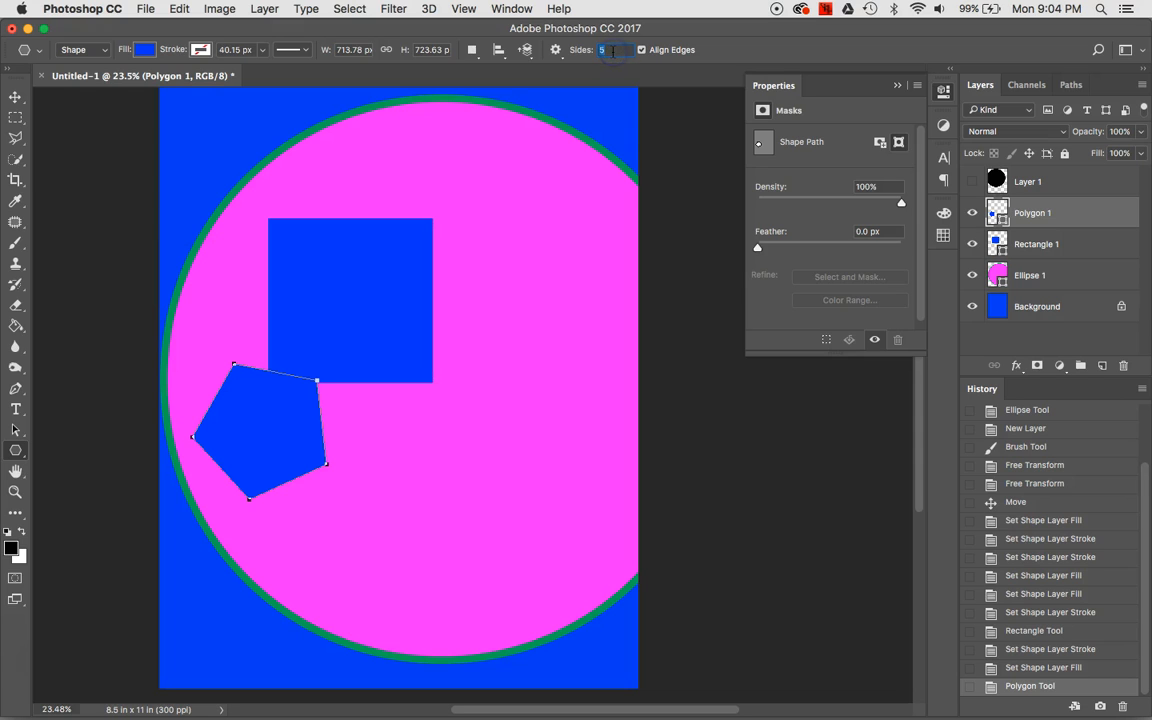
left_click_drag(530, 205, 584, 251)
- Draw an eight-sided polygon about 1172 px wide and move it to the lower-right part of the ellipse
left_click(619, 58)
type("8")
left_click_drag(494, 303, 575, 379)
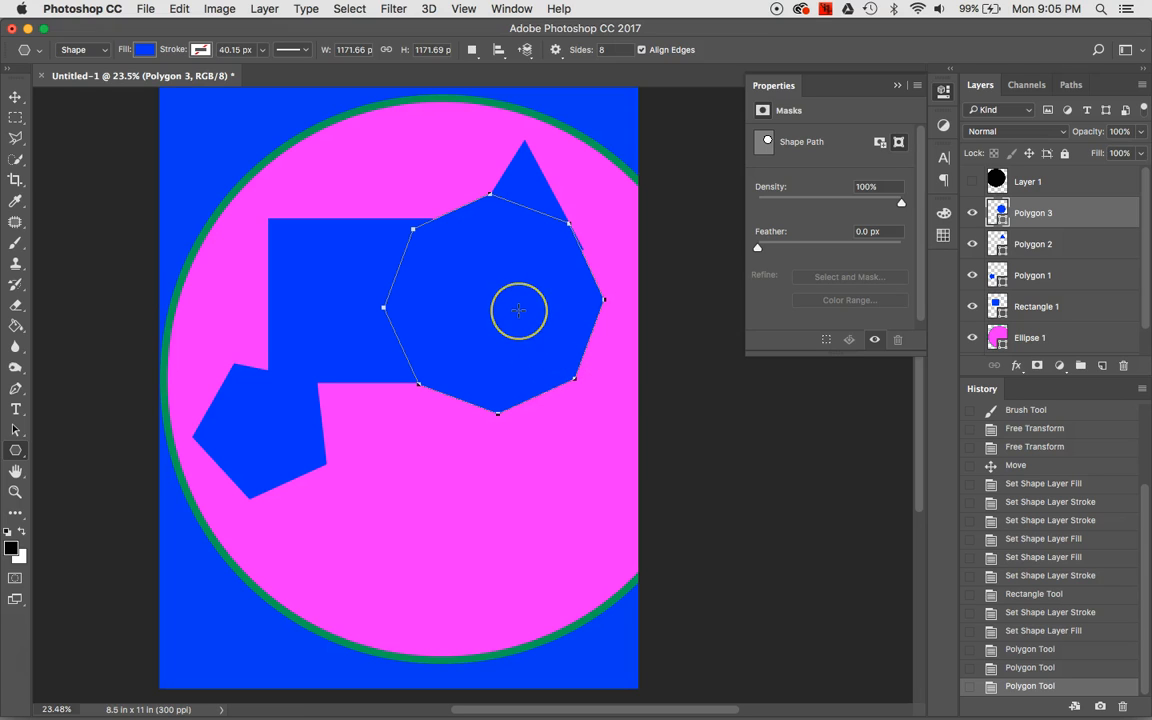
left_click_drag(507, 298, 512, 502)
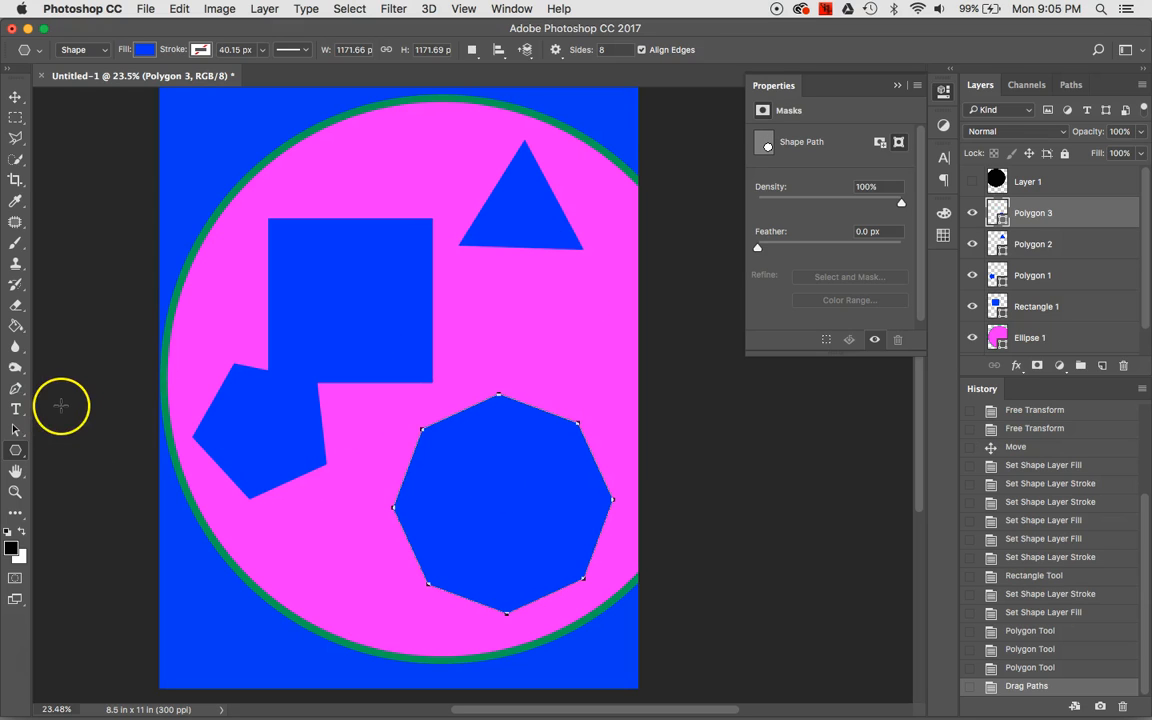
- Draw a flower custom shape about 697 by 672 px between the square and the triangle
left_click(16, 451)
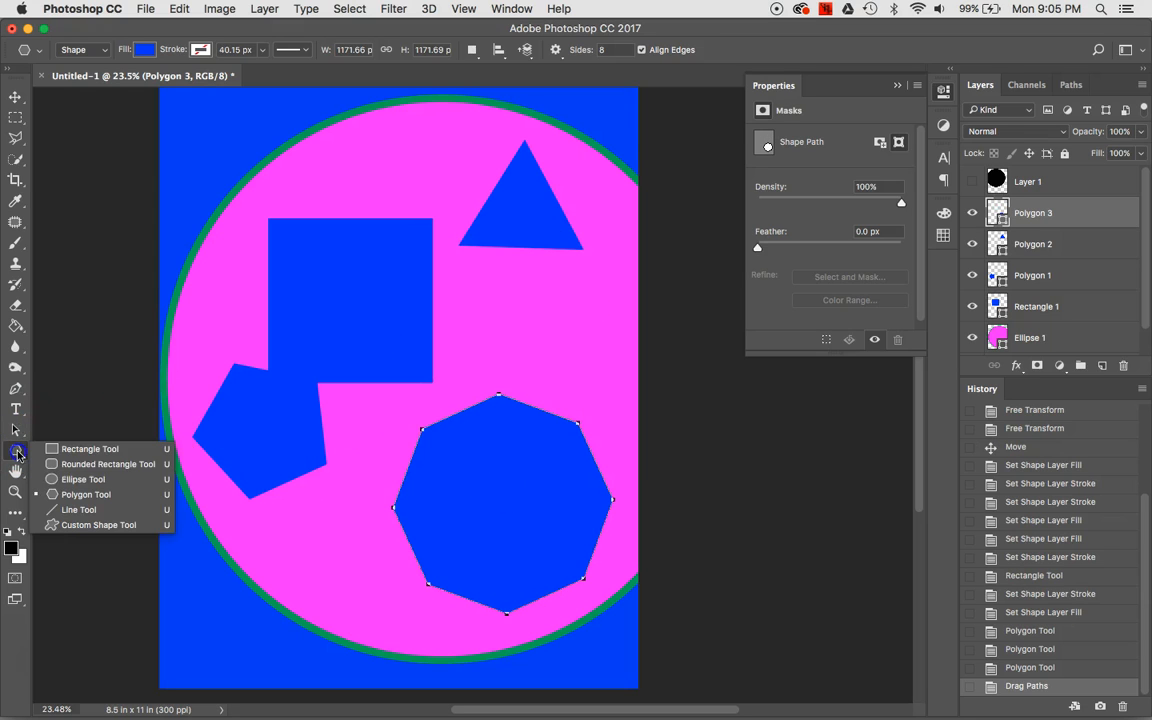
left_click(64, 524)
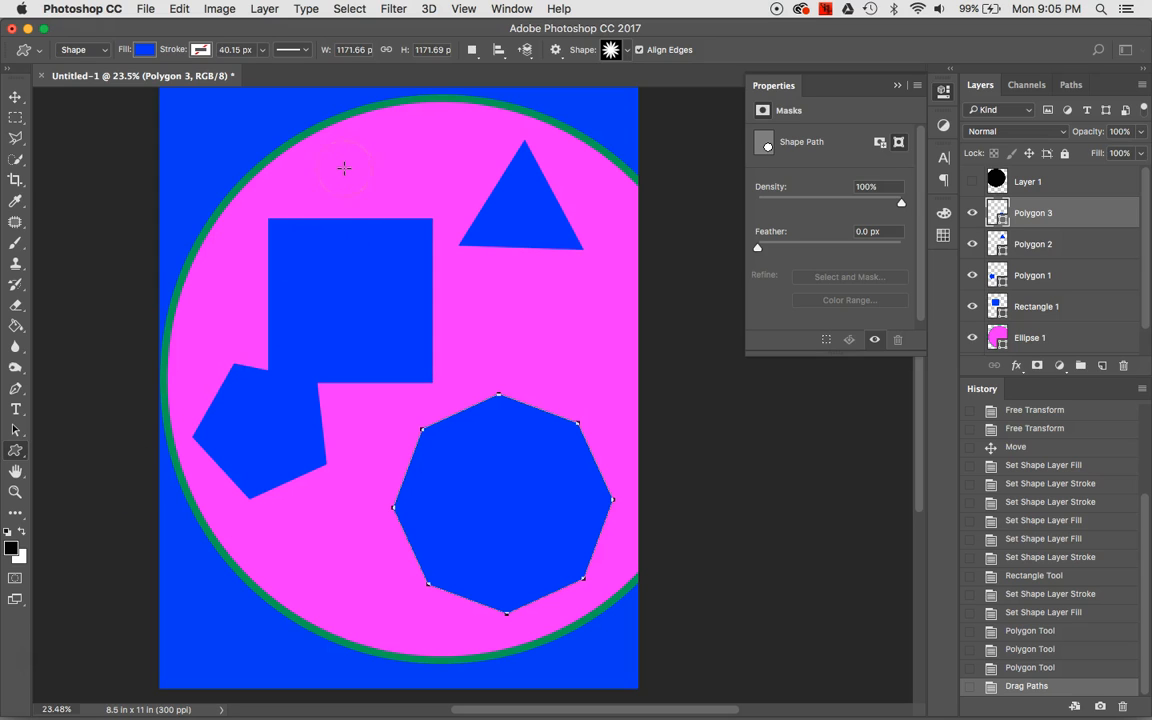
left_click(627, 52)
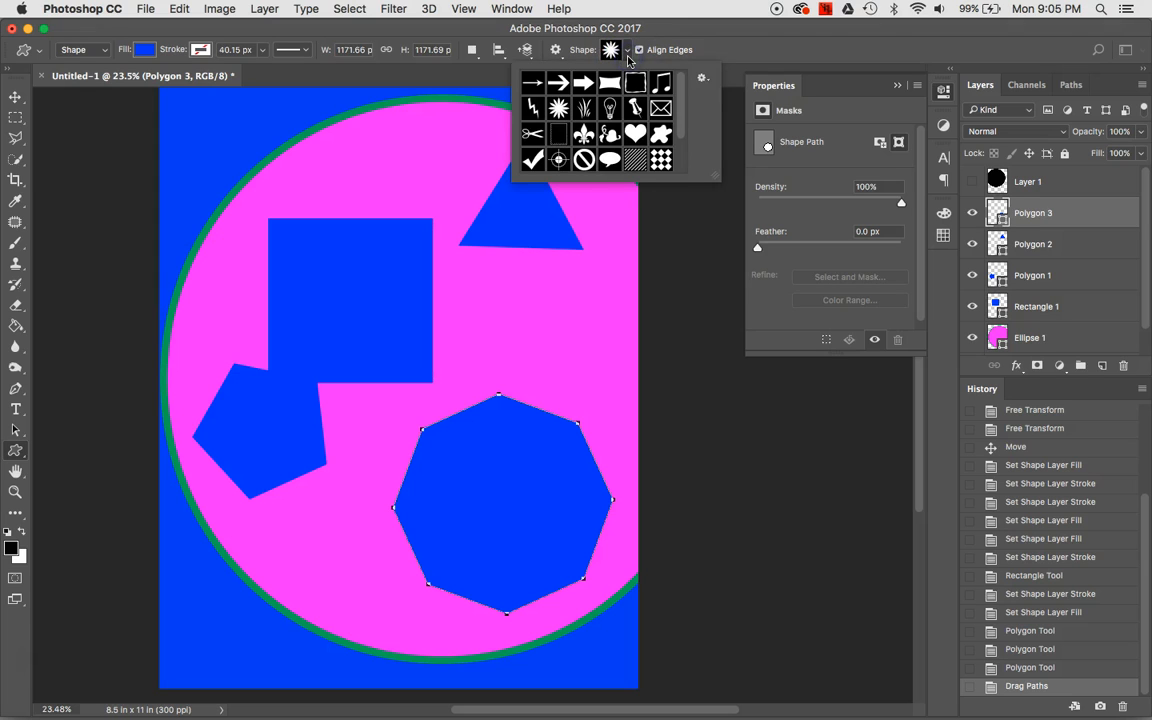
scroll(600, 132, "down", 3)
scroll(600, 138, "up", 3)
left_click_drag(374, 163, 505, 289)
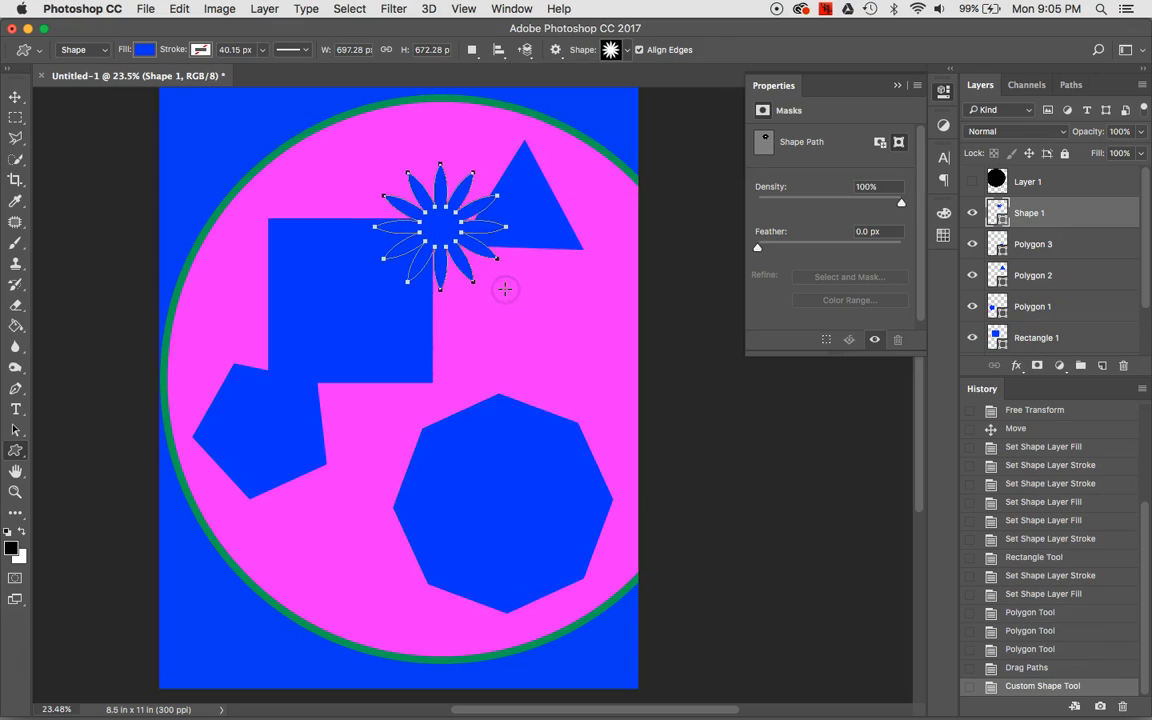
- Draw a paw print custom shape about 436 by 496 px above the octagon, near the canvas's right edge
left_click(625, 50)
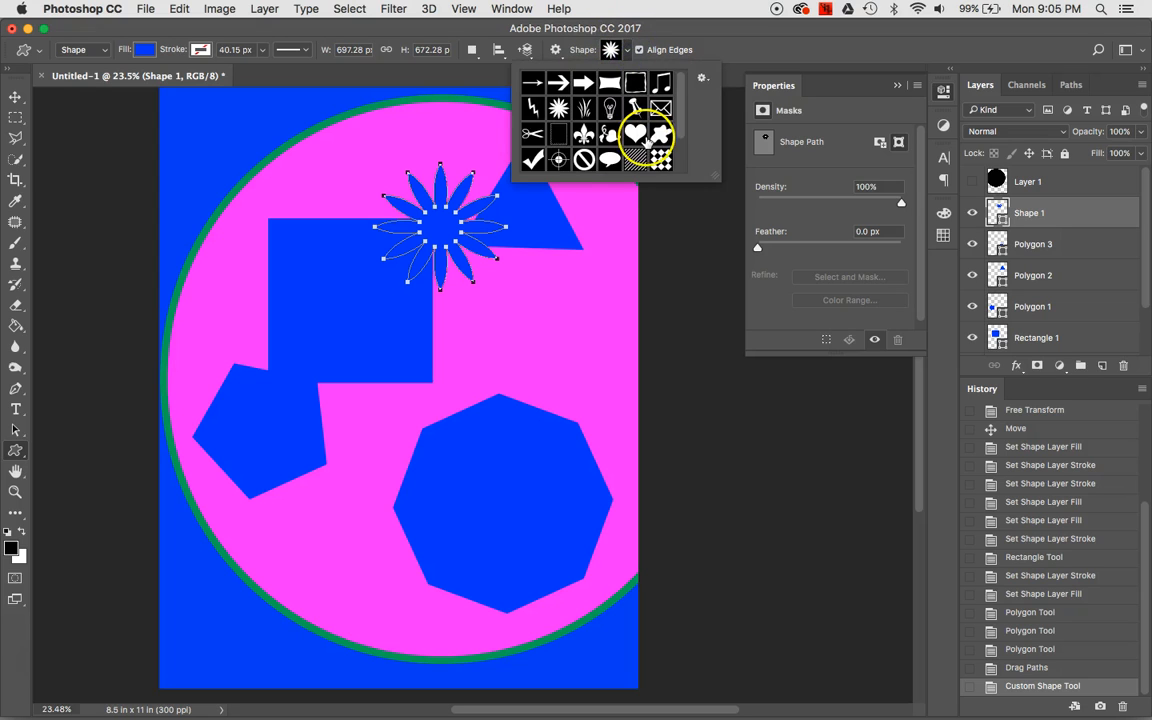
scroll(647, 140, "down", 3)
left_click(584, 134)
left_click_drag(540, 302, 621, 395)
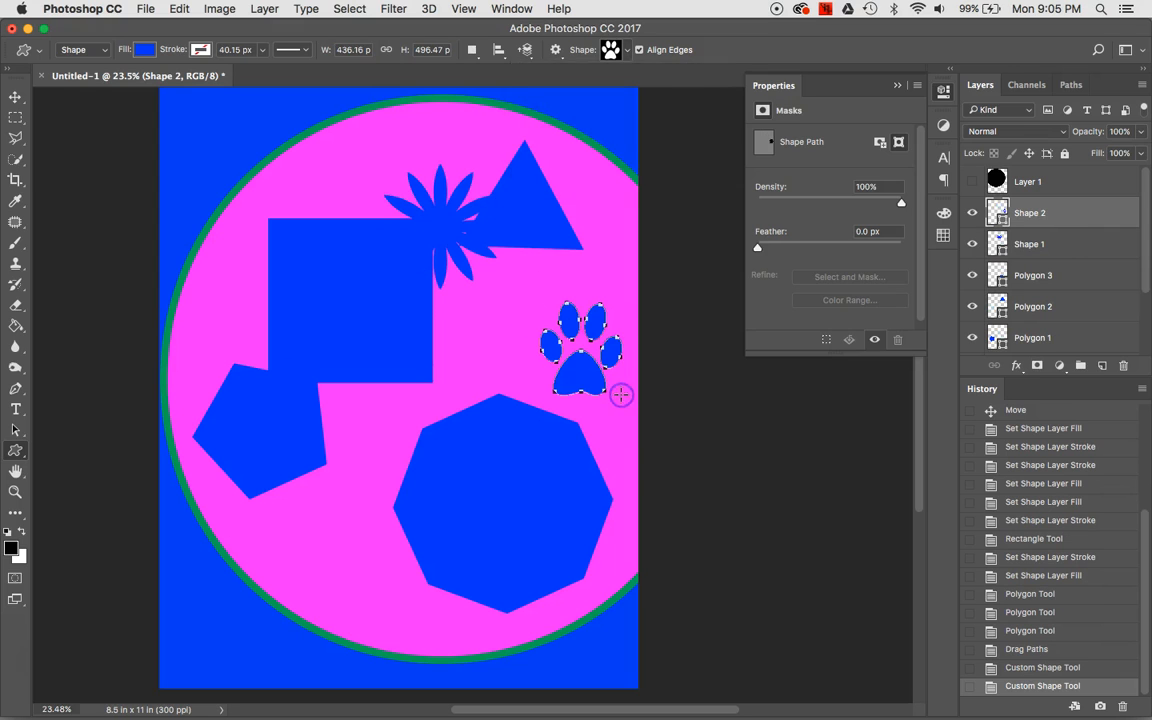
- Draw a lightning bolt custom shape about 392 by 525 px over the upper edge of the blue square
left_click(612, 49)
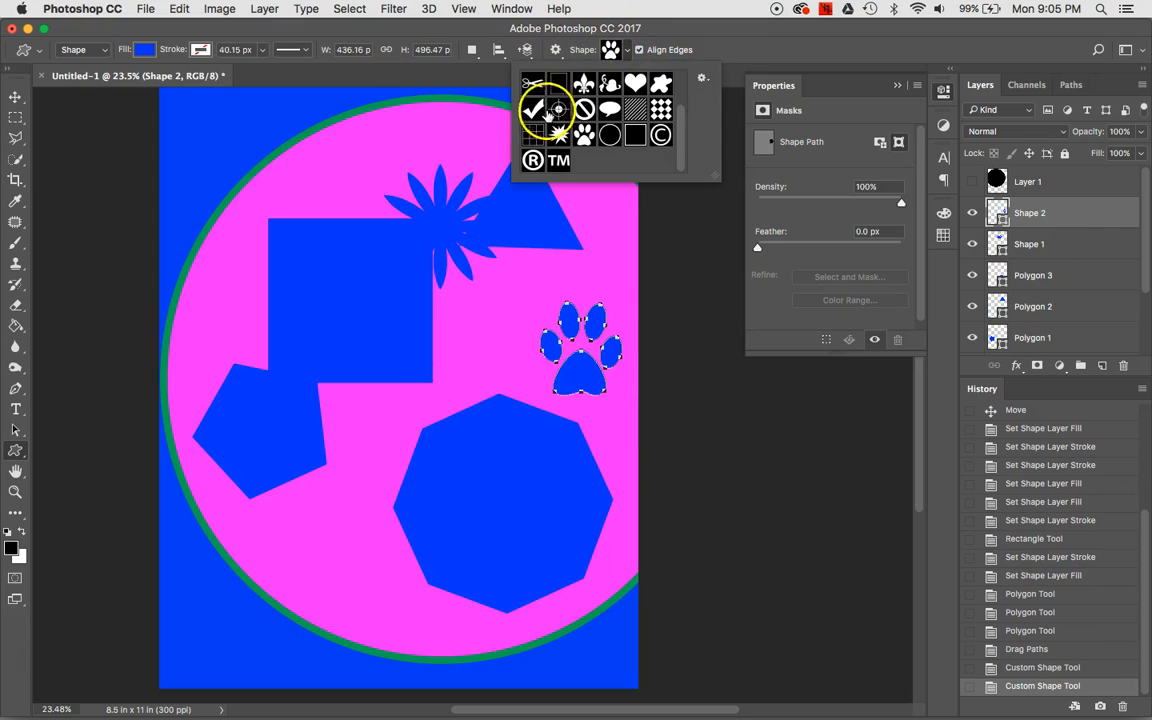
scroll(548, 113, "up", 3)
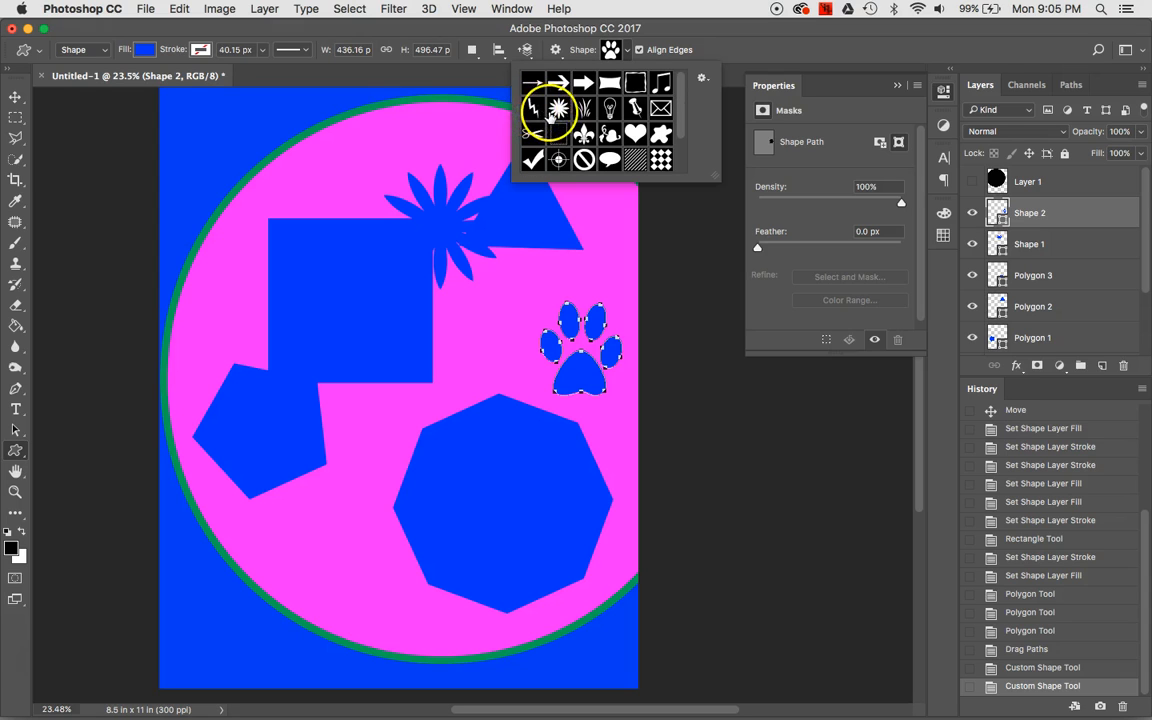
left_click(534, 107)
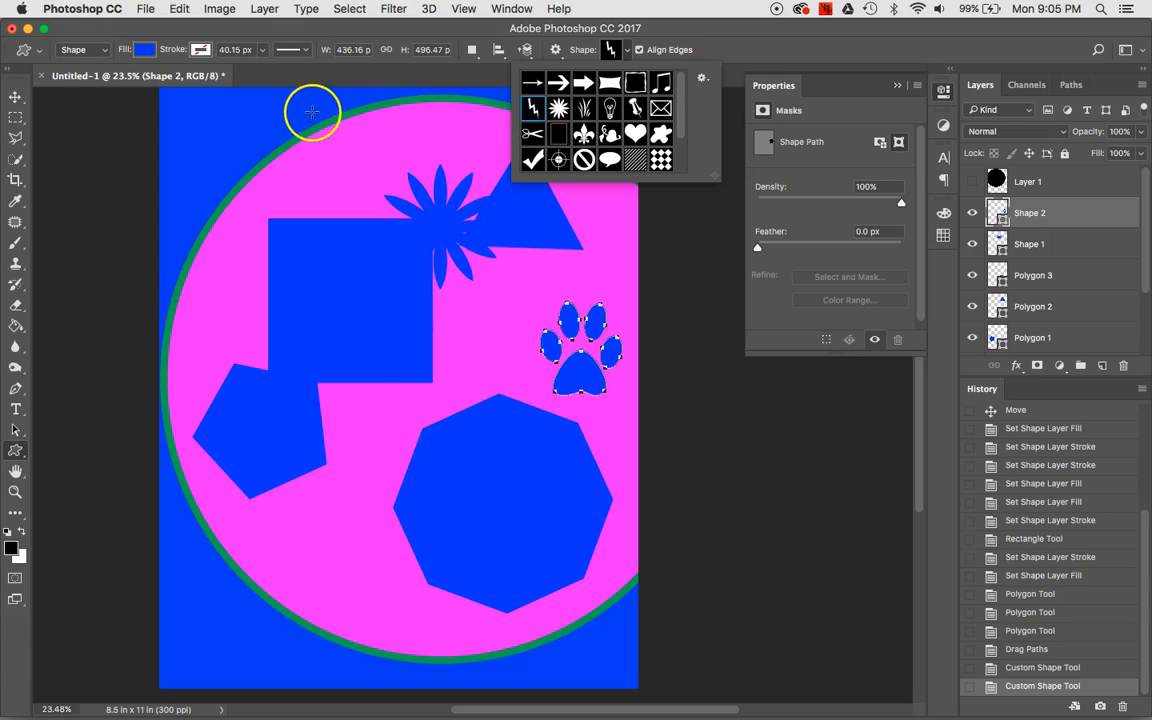
left_click_drag(303, 157, 376, 250)
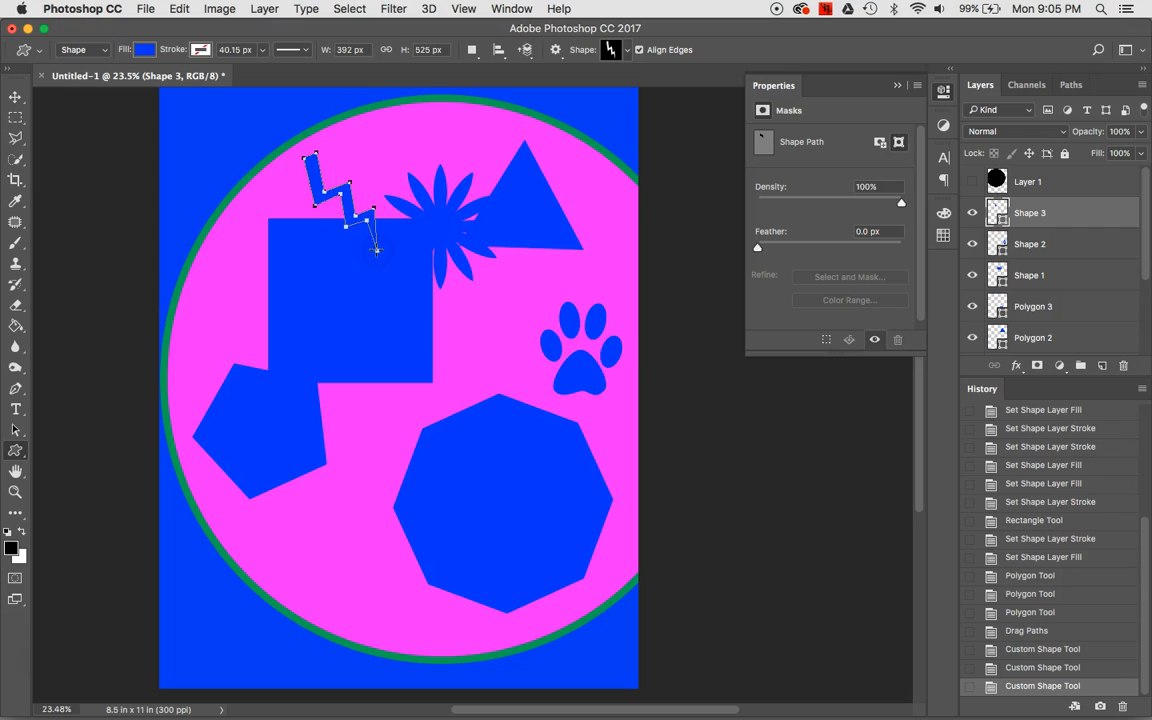
- Replace the available custom shapes with the Nature shape set
left_click(626, 56)
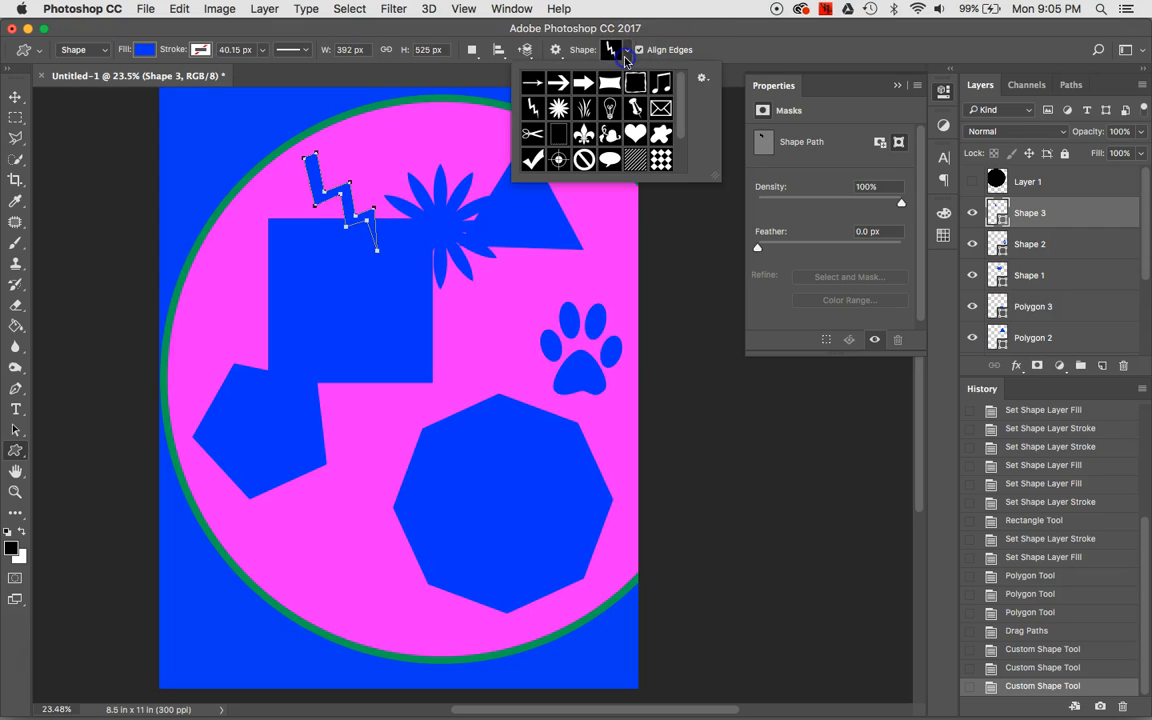
left_click(705, 84)
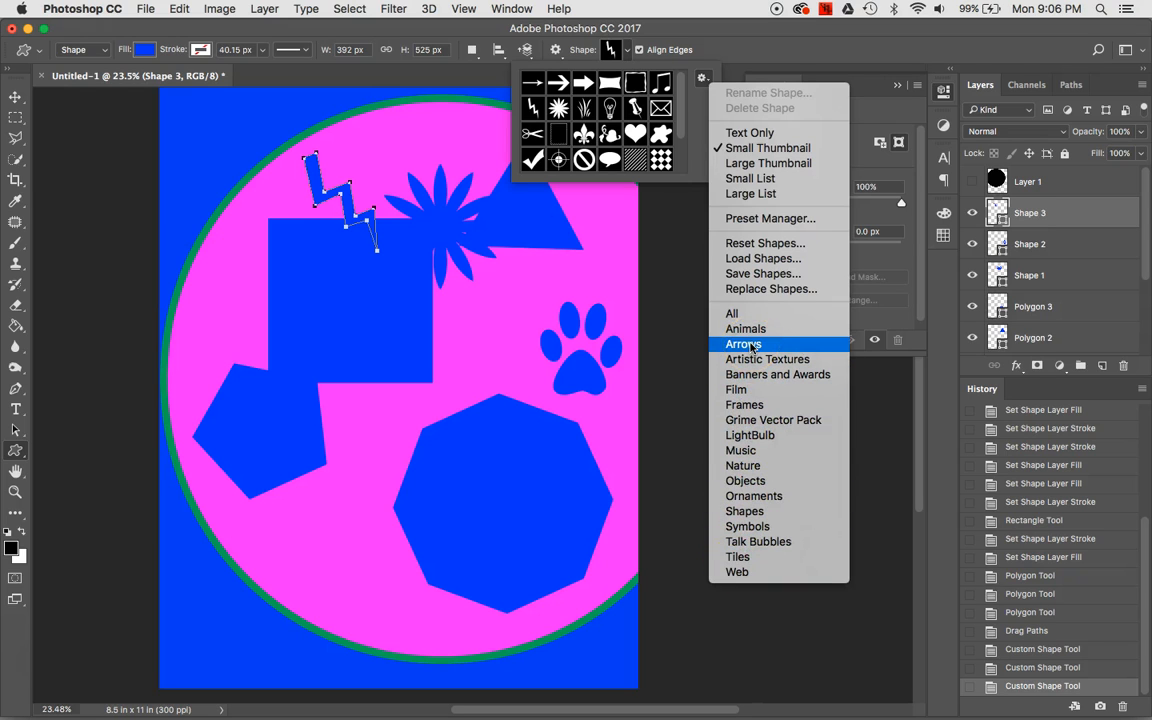
left_click(746, 438)
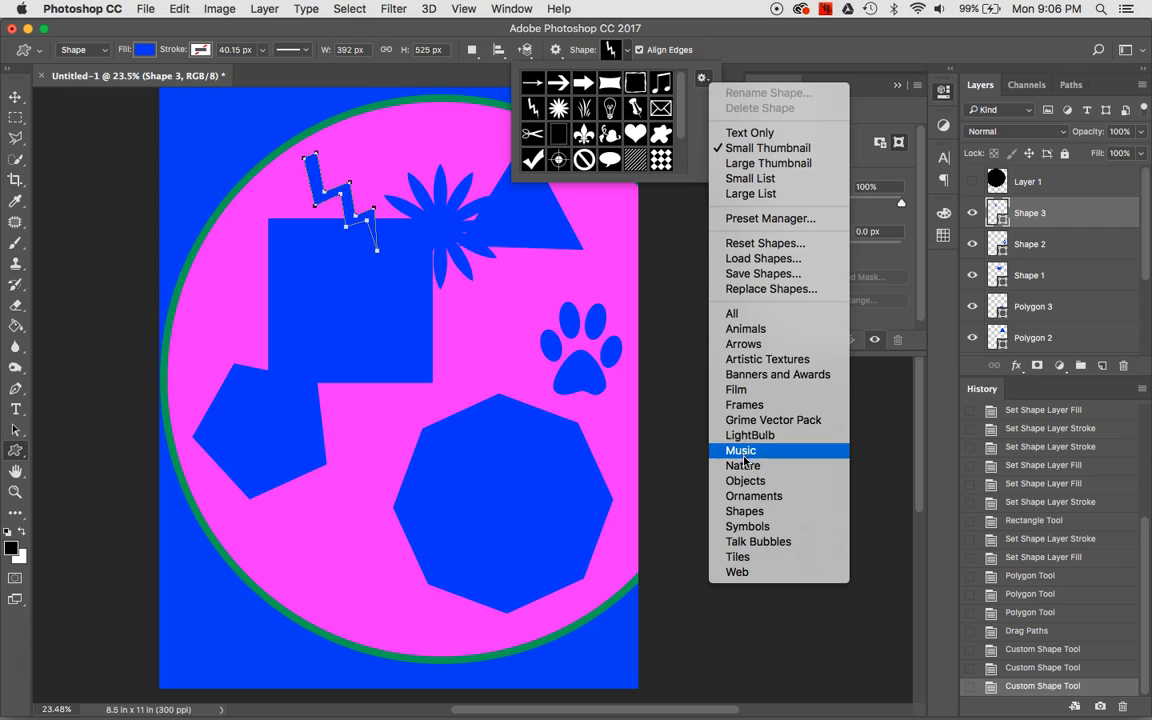
left_click(743, 466)
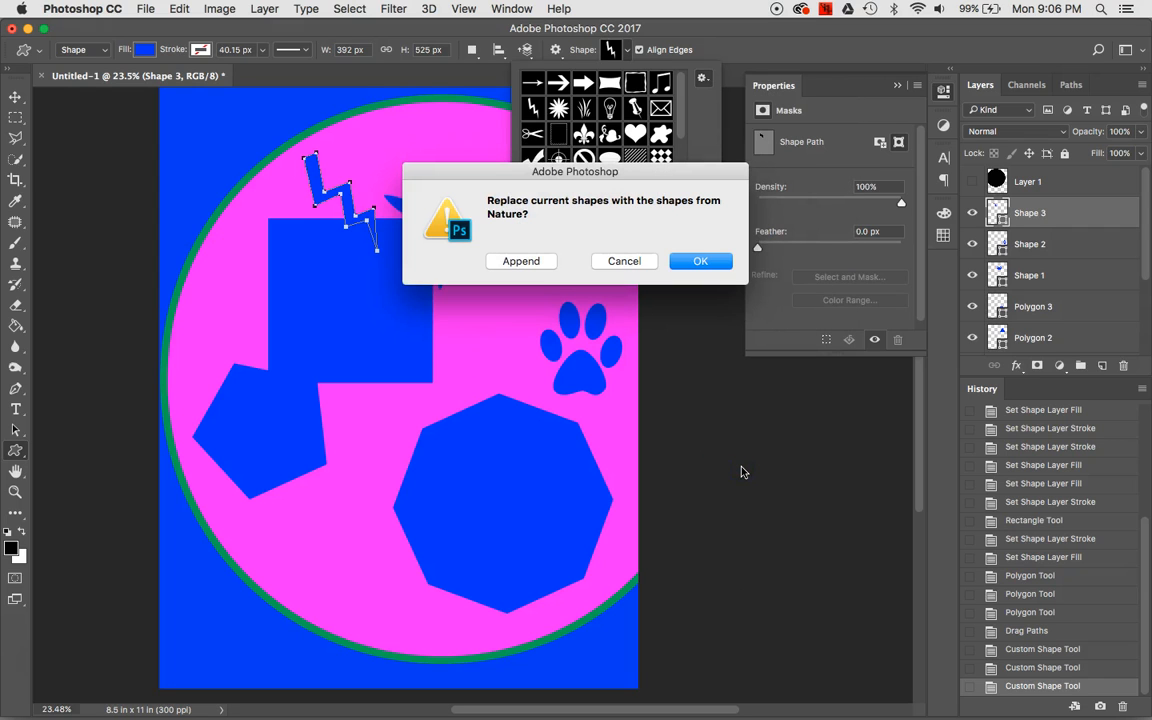
left_click(718, 266)
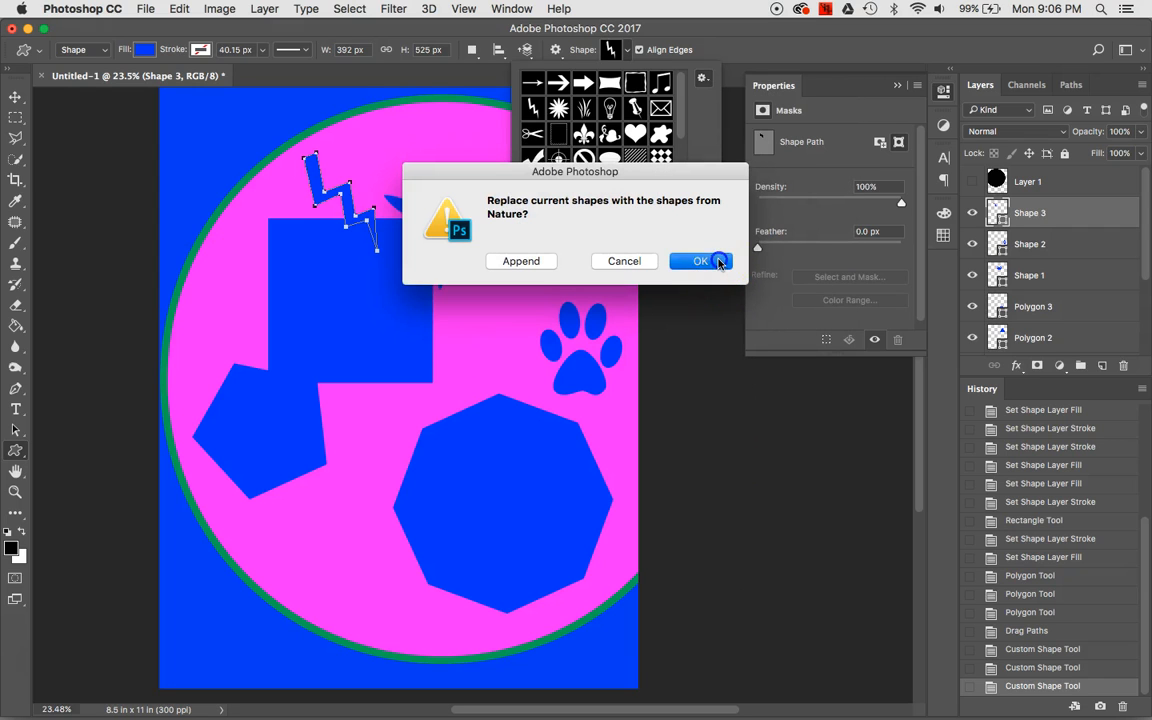
- Draw a clover-like custom shape from the Nature set, about 775 by 702 px, between the pentagon and the octagon
scroll(620, 115, "down", 2)
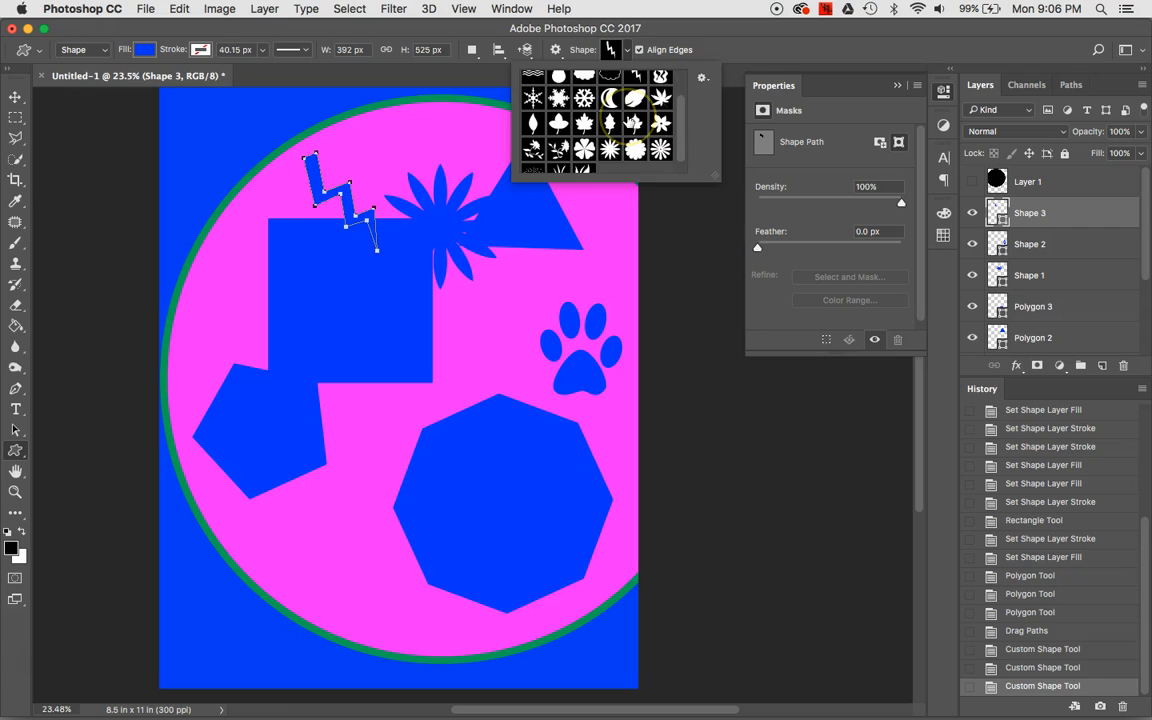
scroll(628, 118, "up", 3)
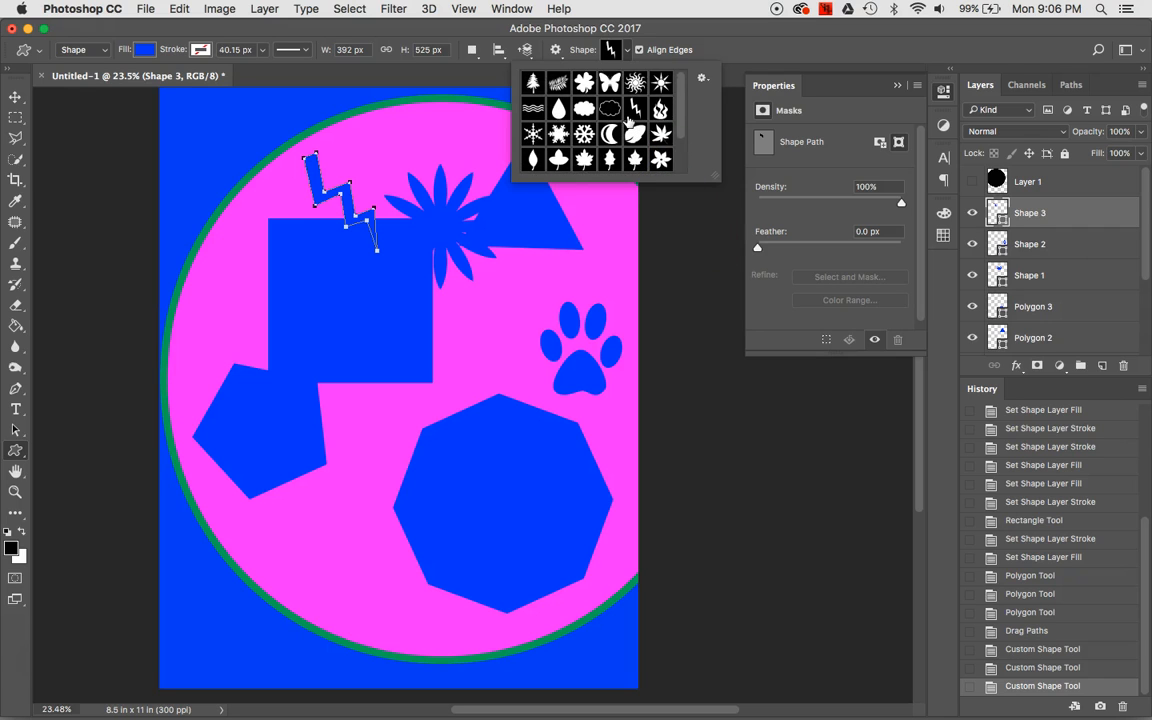
scroll(628, 118, "down", 3)
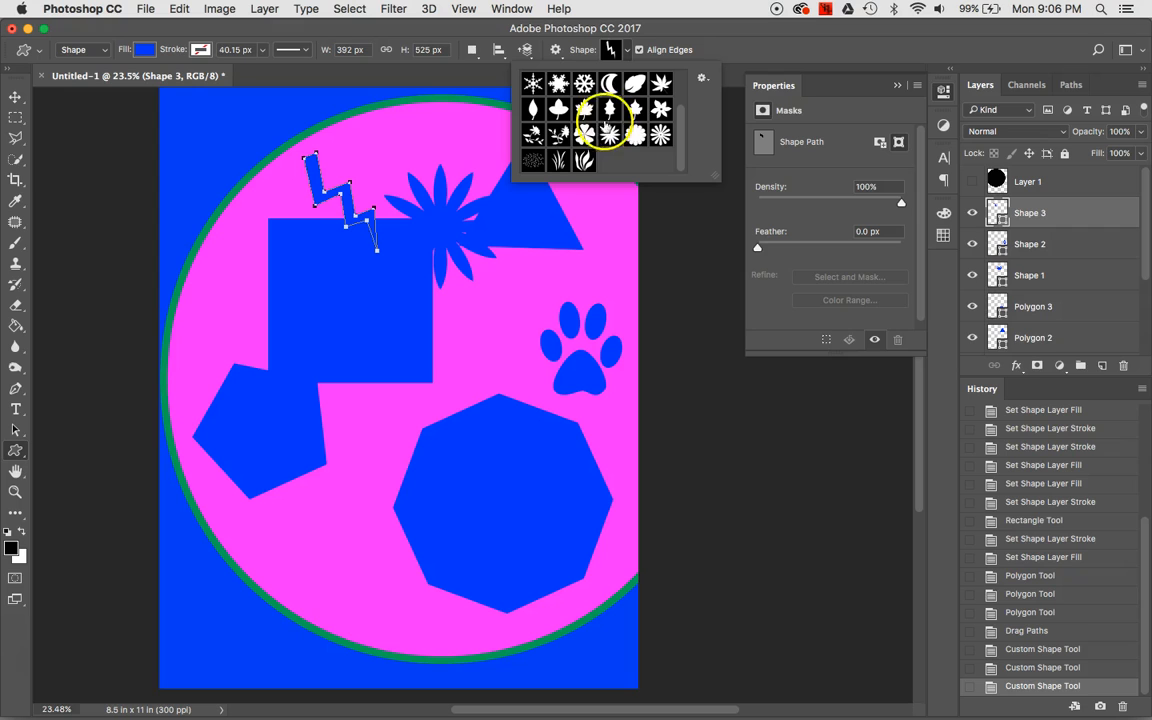
left_click(584, 134)
left_click_drag(321, 391, 462, 530)
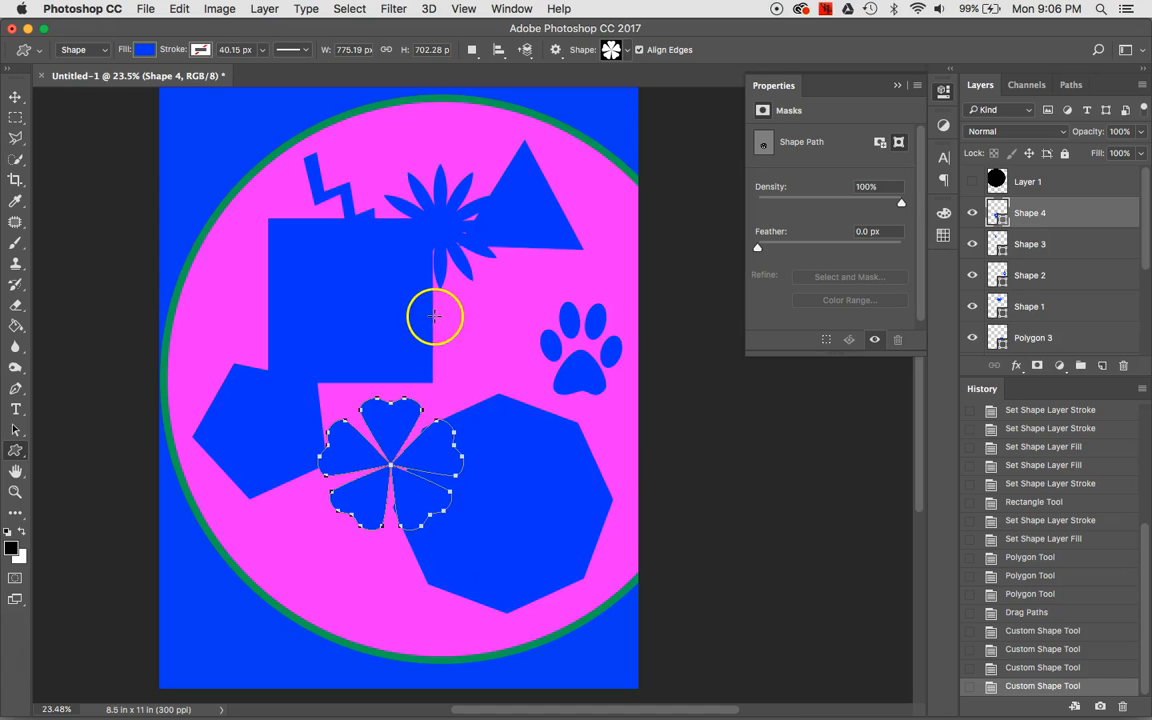
- Fill the clover shape with CMYK Green
left_click(145, 49)
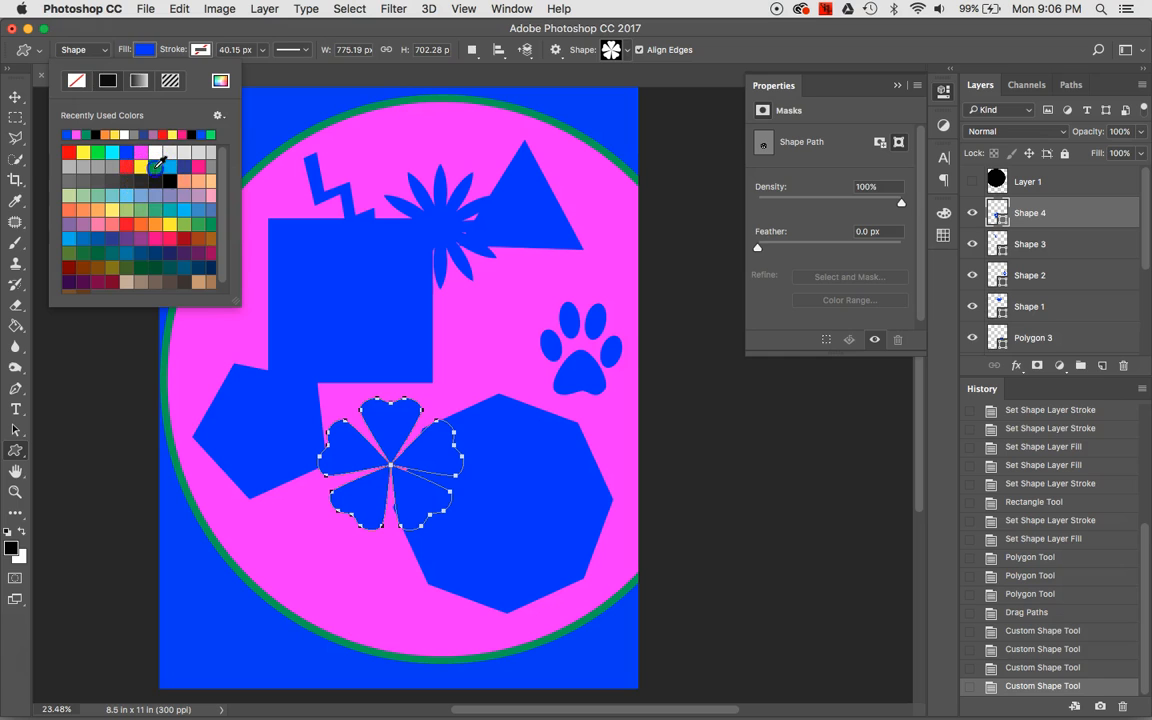
left_click(154, 166)
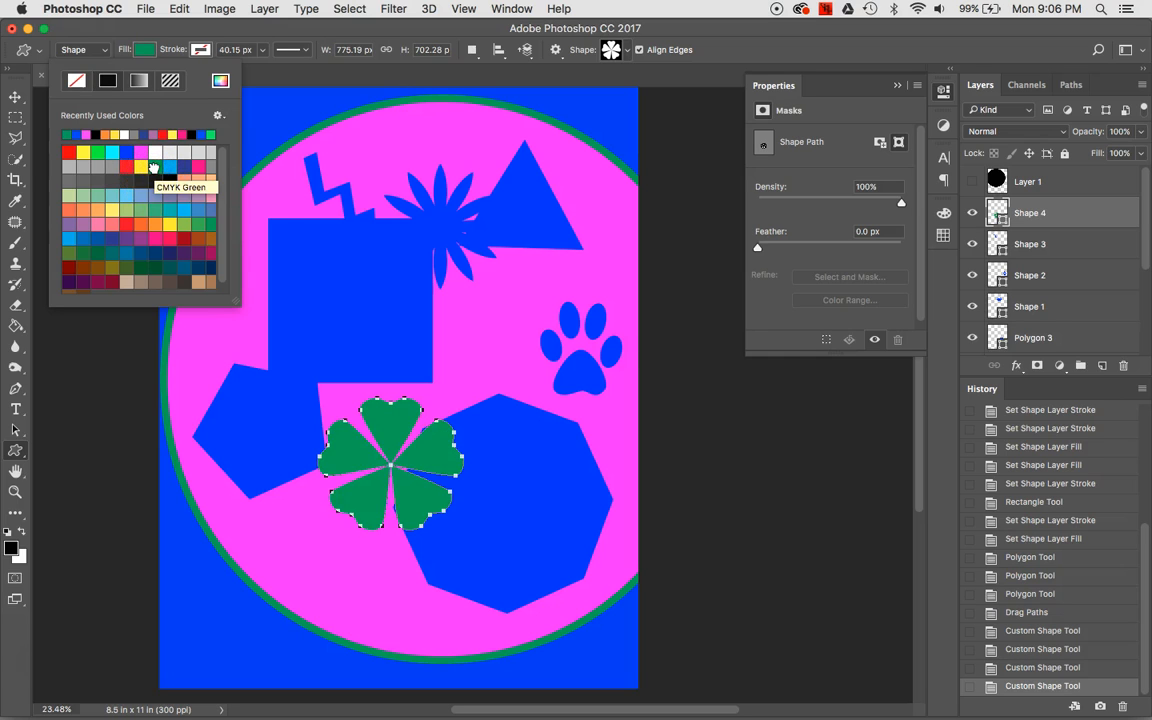
left_click(278, 32)
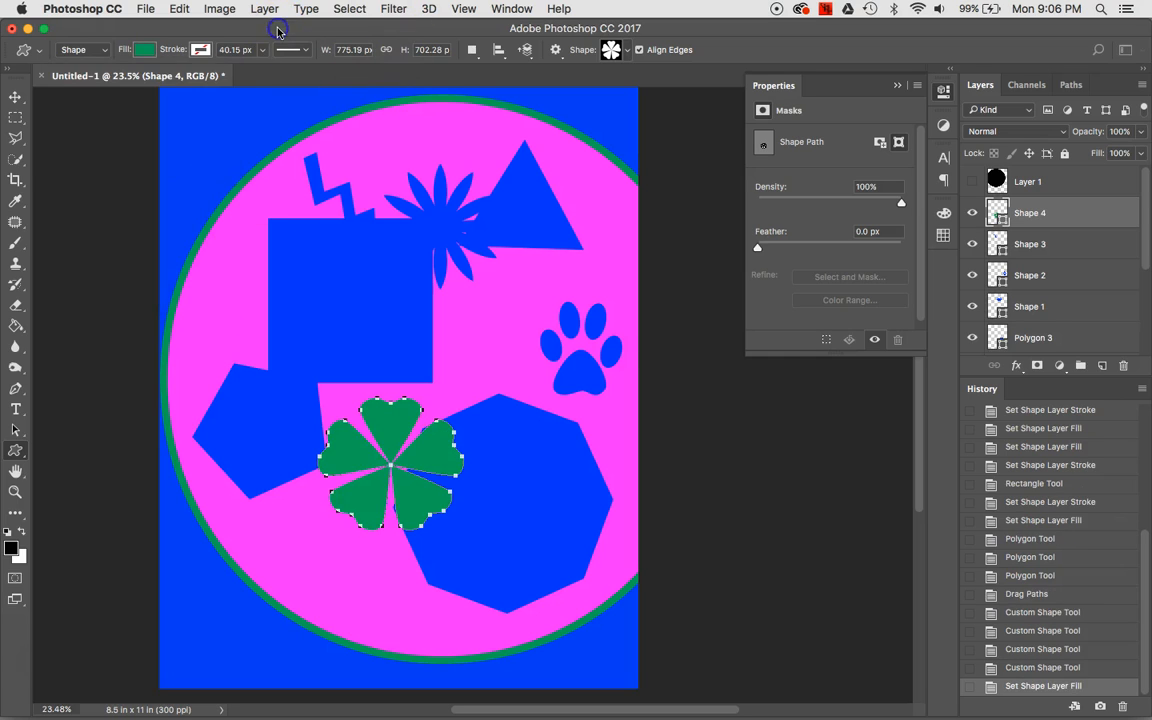
- Give the clover shape a solid black stroke with a width of 15.60 px
left_click(199, 49)
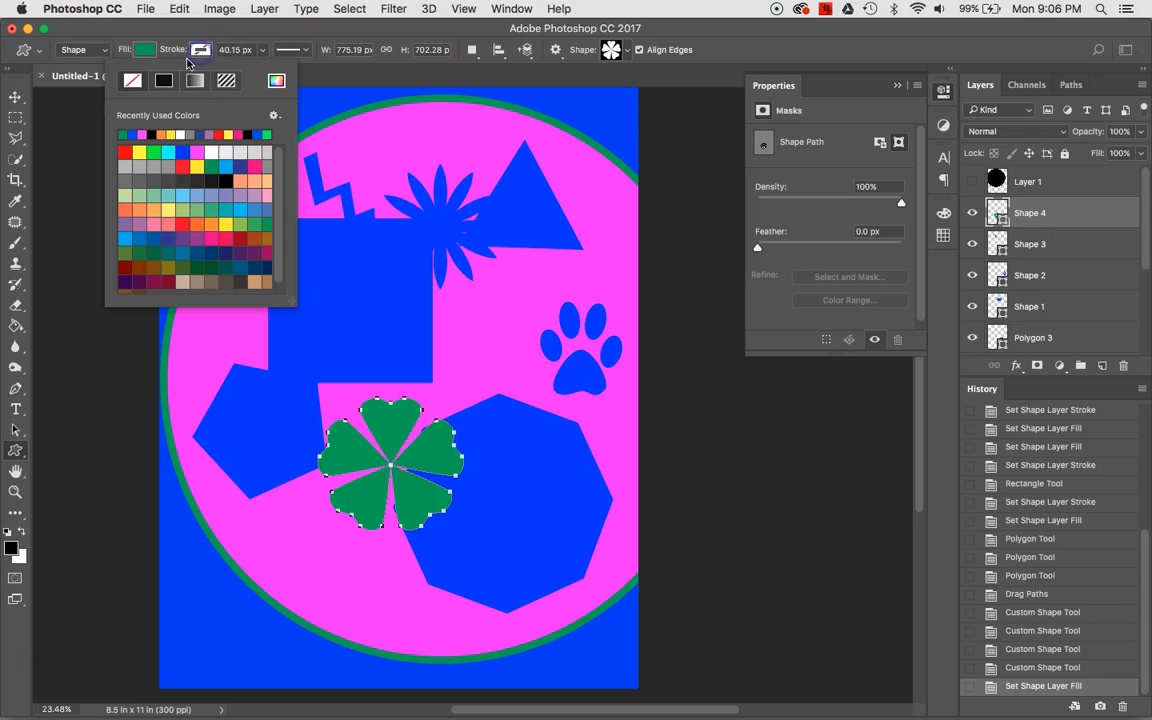
left_click(165, 83)
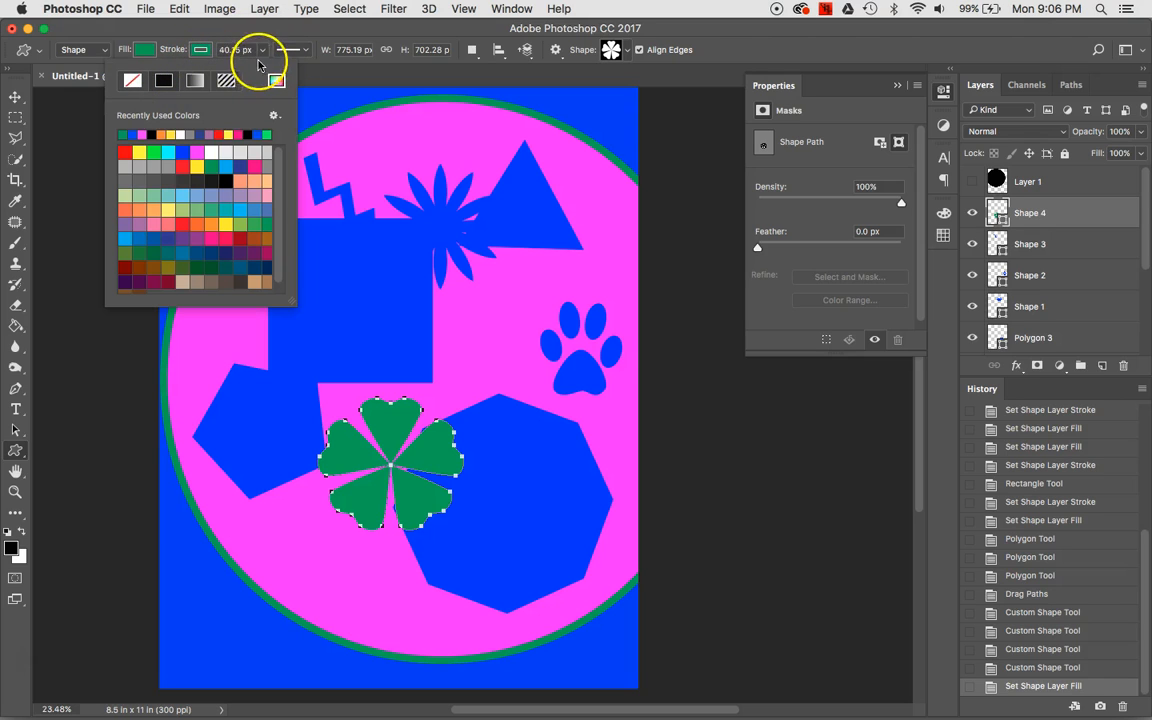
left_click(159, 83)
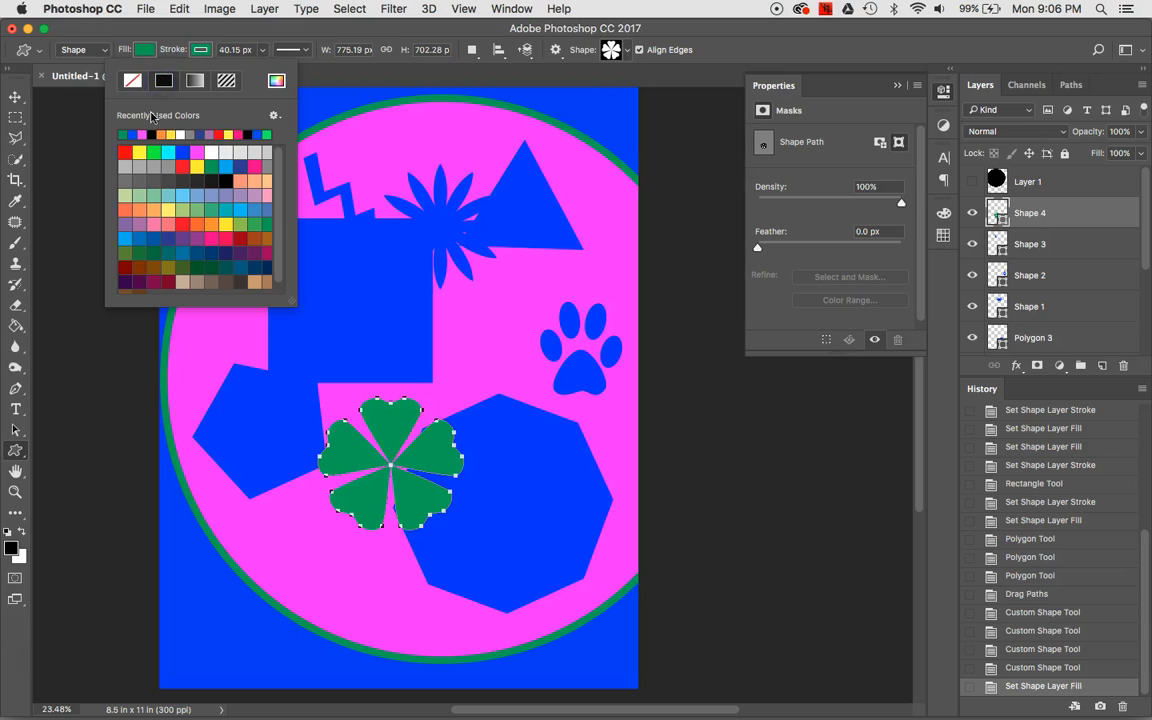
left_click(228, 183)
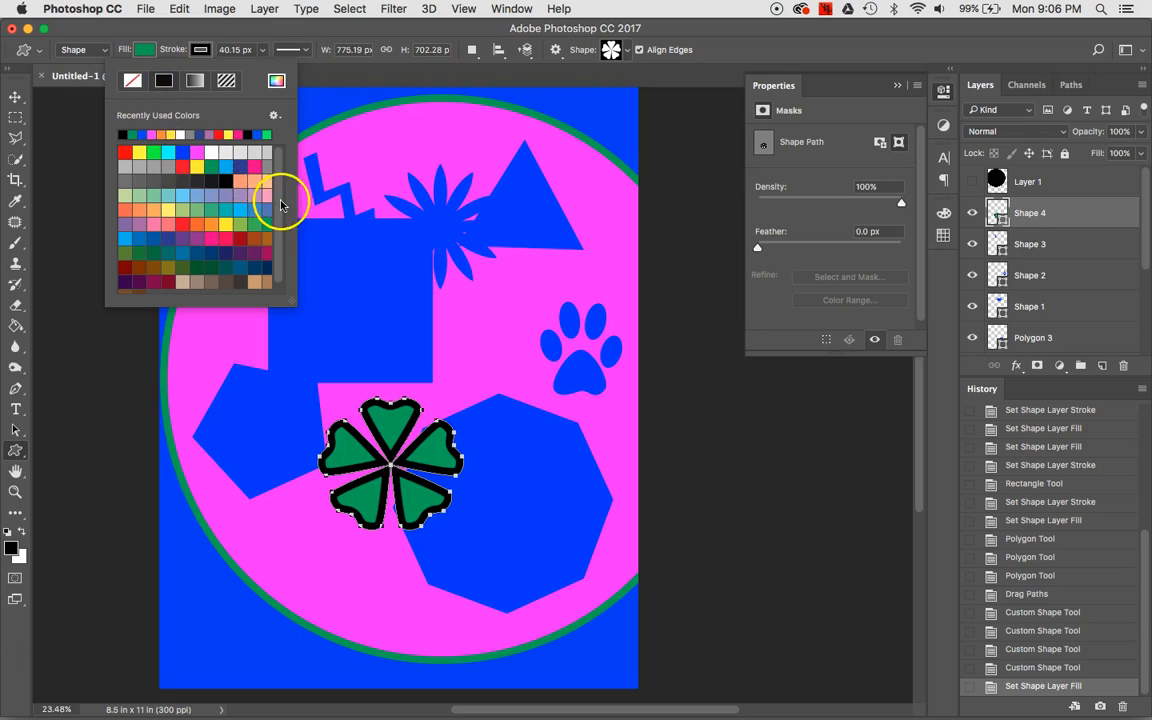
left_click(263, 50)
left_click_drag(263, 72, 255, 75)
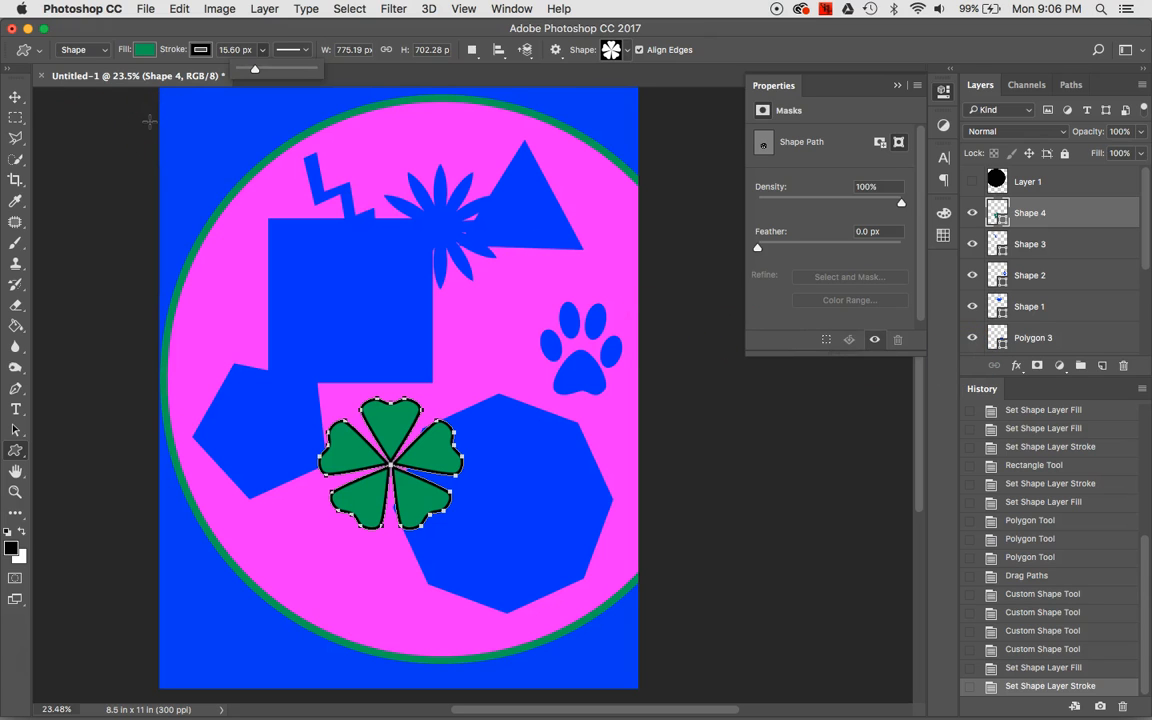
- Scale the clover up to about 169% and move it sideways to the middle of the ellipse, next to the paw print
left_click(16, 97)
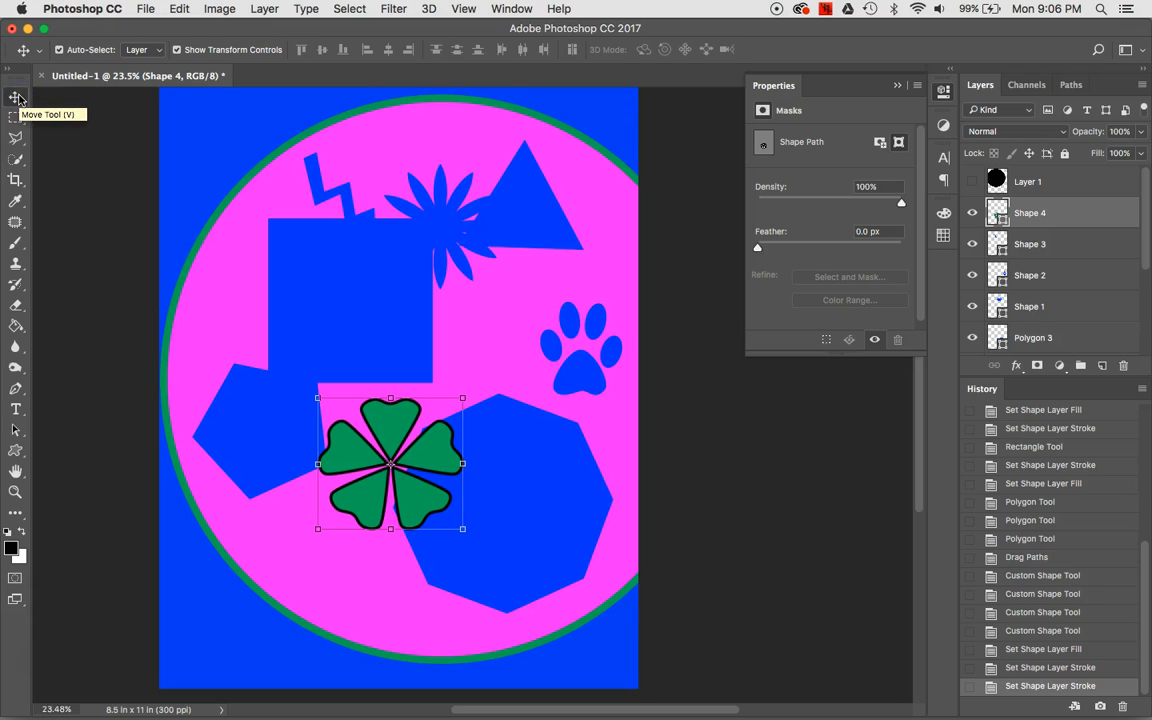
left_click(175, 51)
left_click(175, 51)
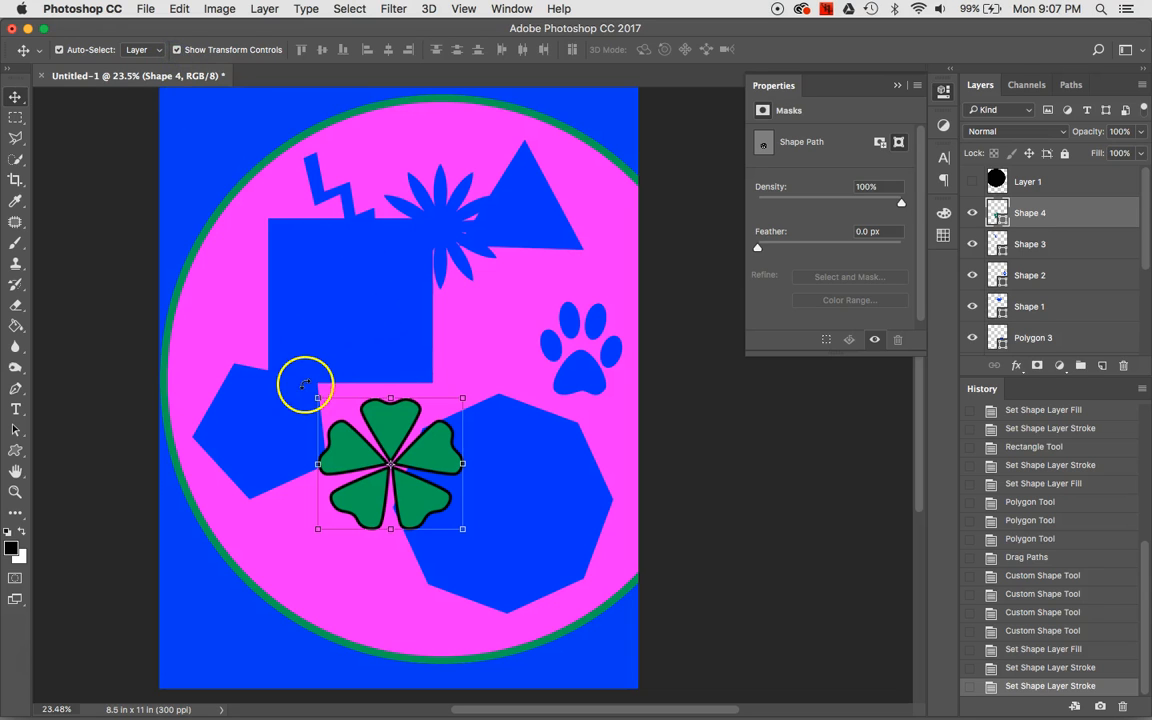
left_click_drag(318, 398, 244, 278)
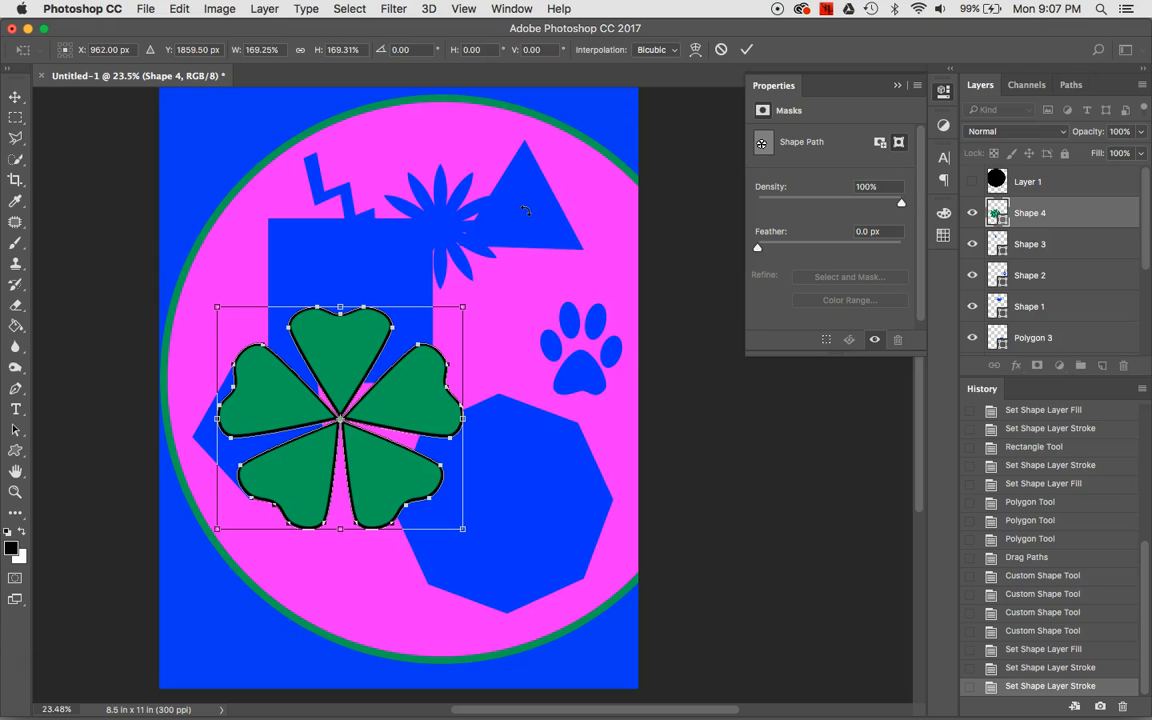
left_click(748, 53)
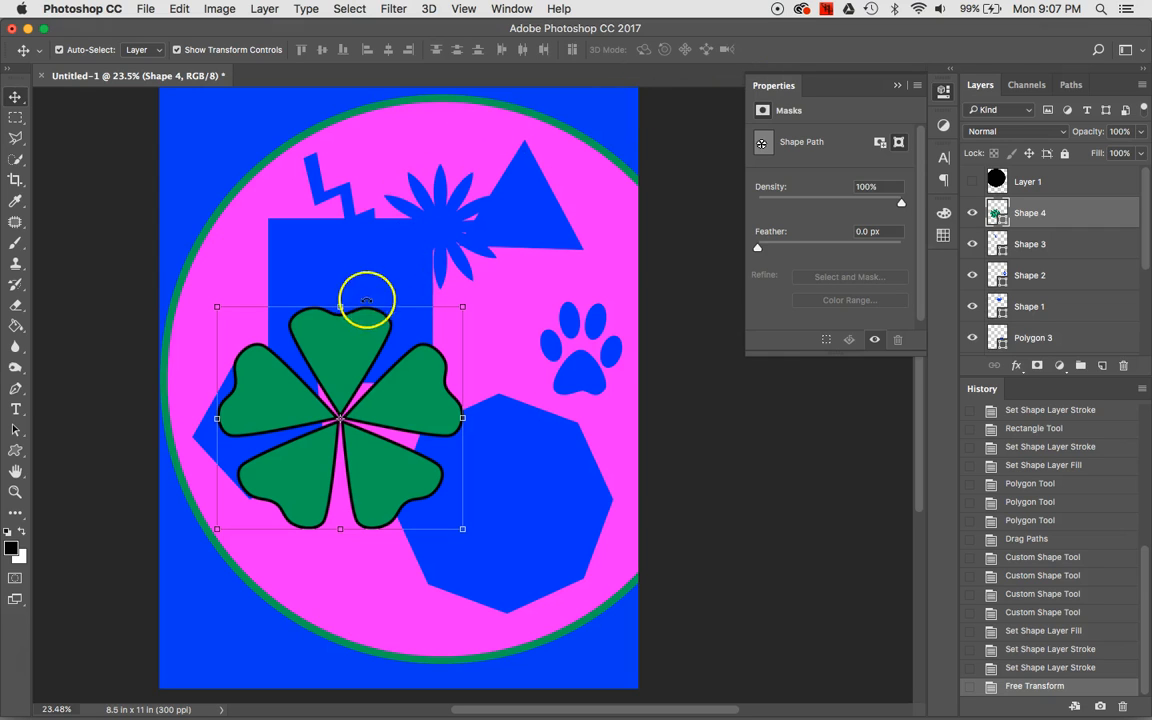
left_click_drag(347, 342, 456, 348)
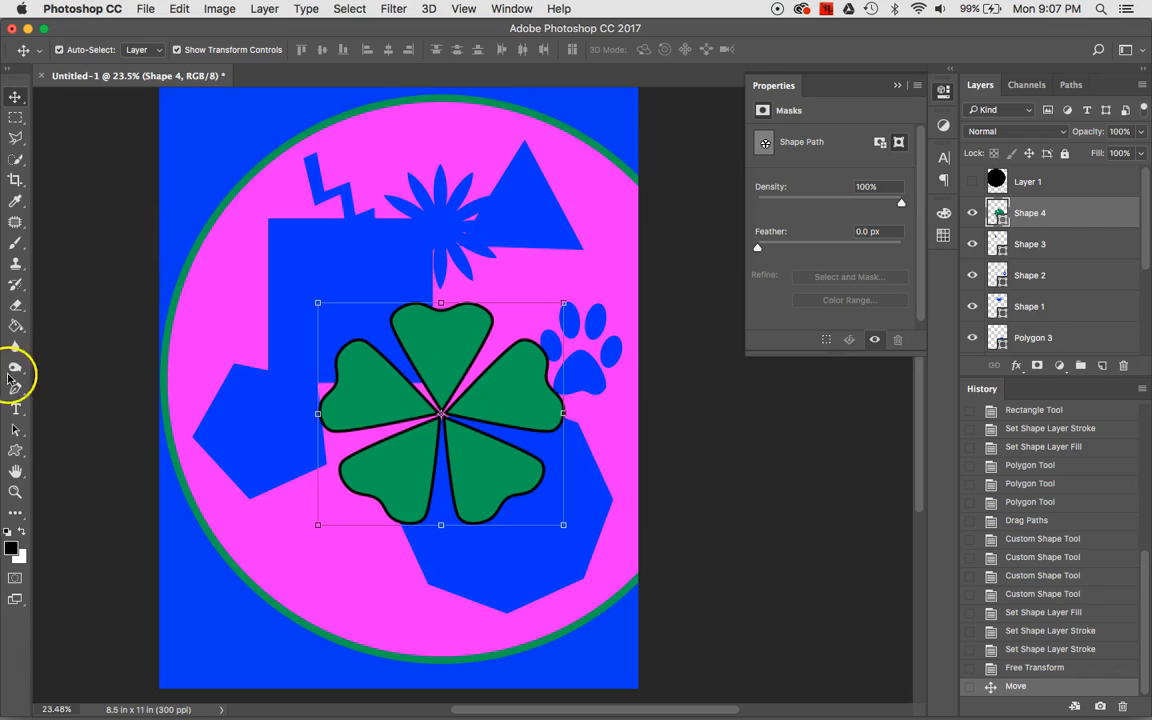
- Hide all custom shape and polygon layers, keeping only Rectangle 1, Ellipse 1 and the Background visible
left_click(15, 449)
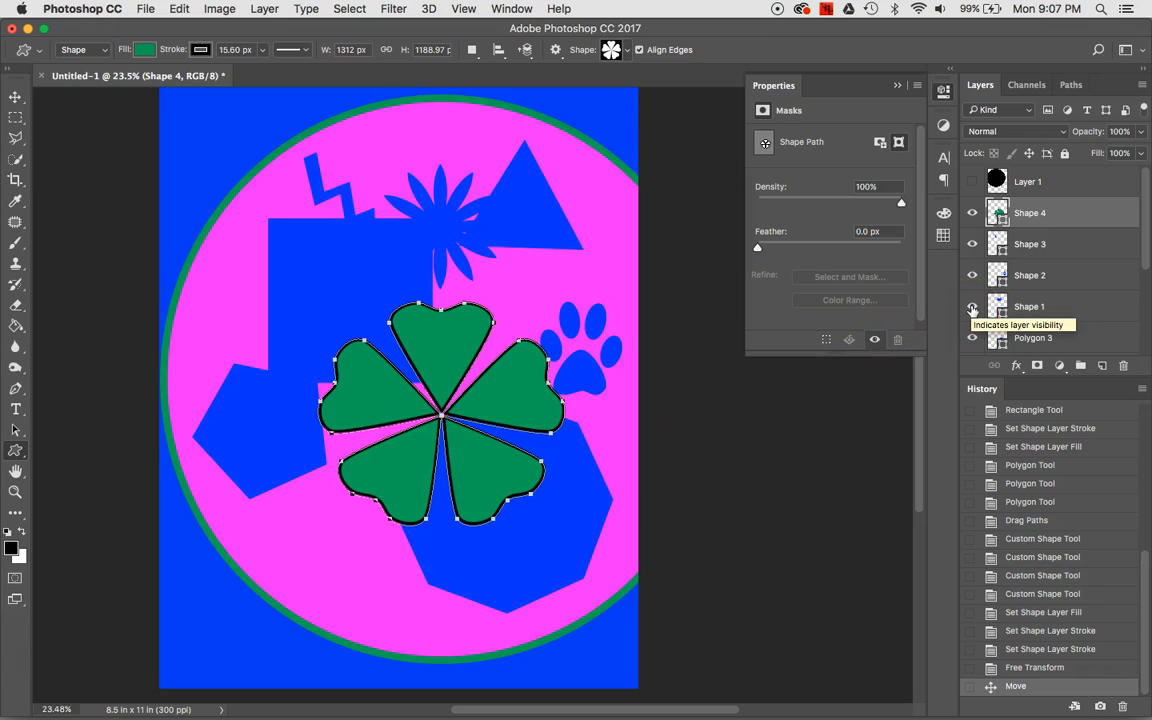
left_click(972, 213)
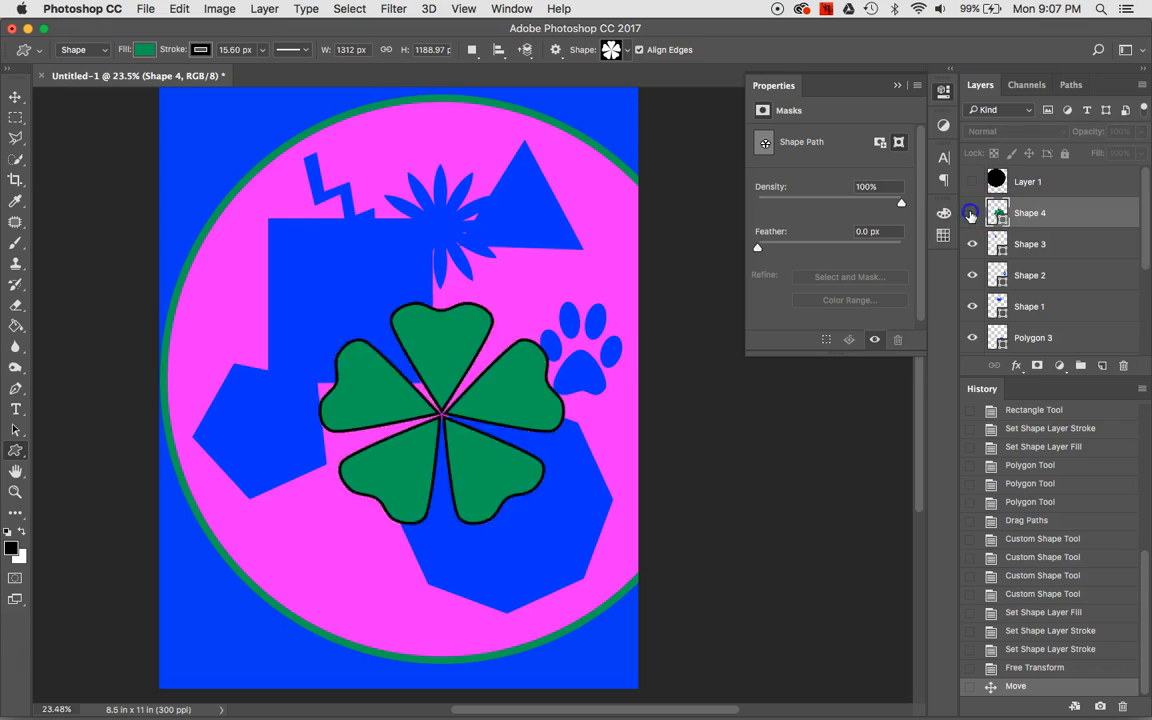
scroll(974, 280, "down", 3)
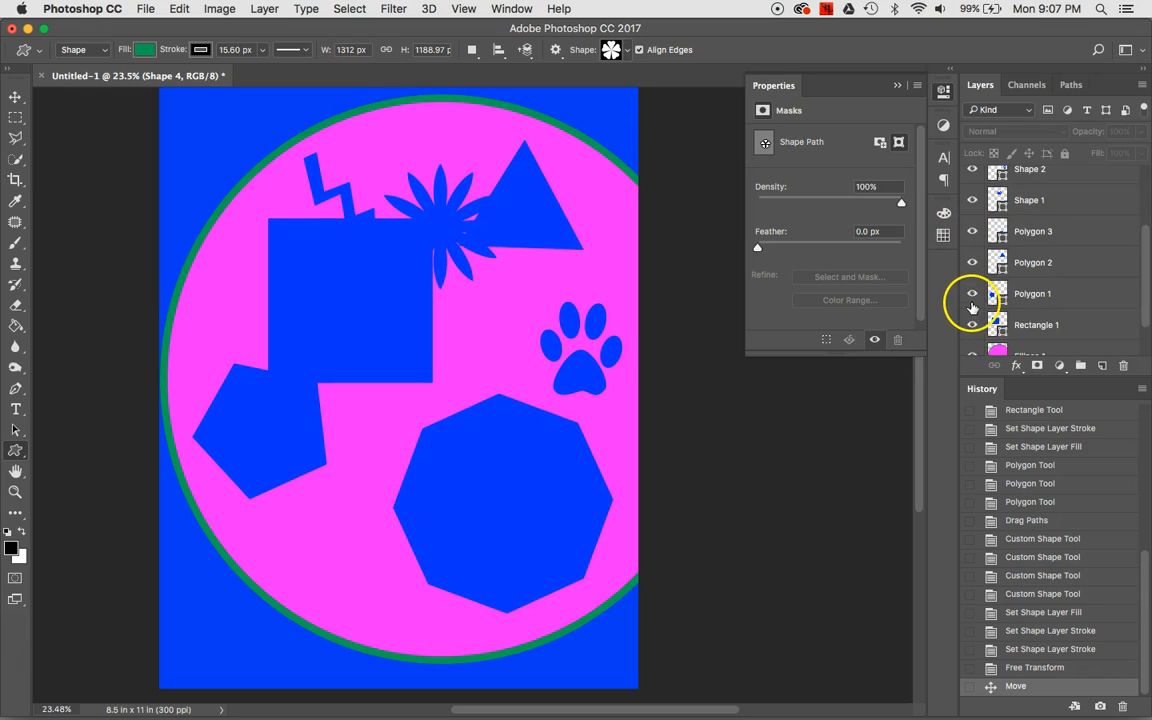
scroll(972, 308, "up", 1)
scroll(975, 226, "up", 2)
left_click_drag(973, 209, 960, 311)
left_click(972, 340)
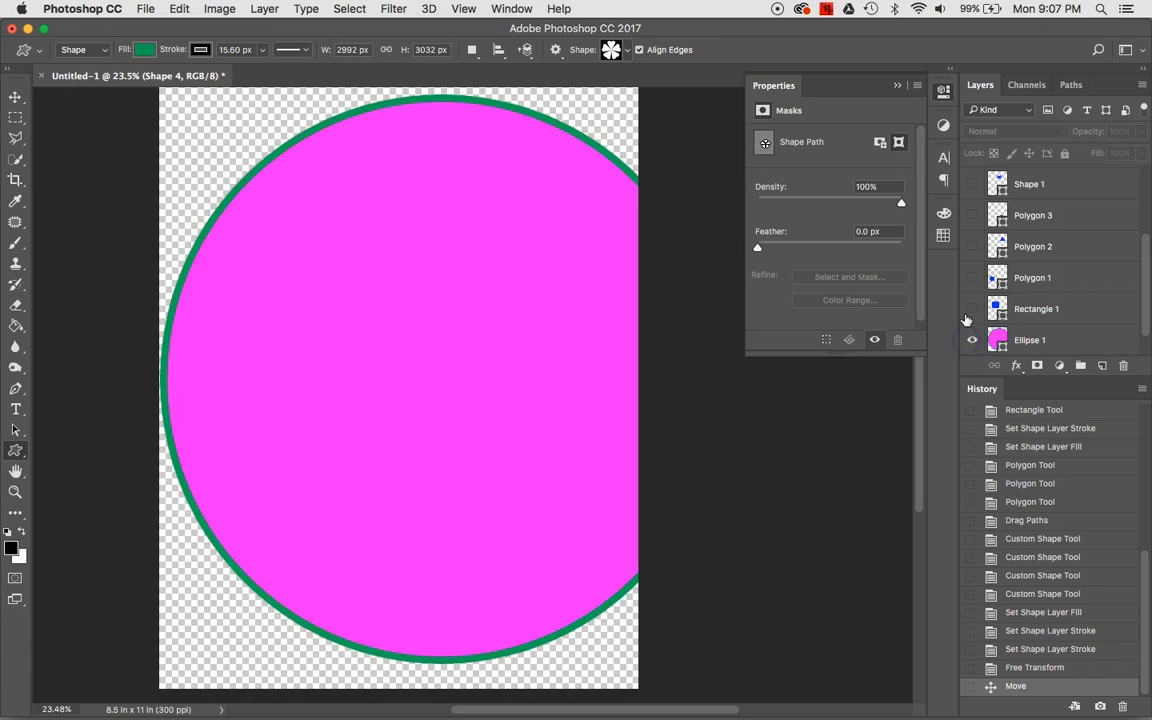
left_click(970, 310)
scroll(968, 306, "down", 1)
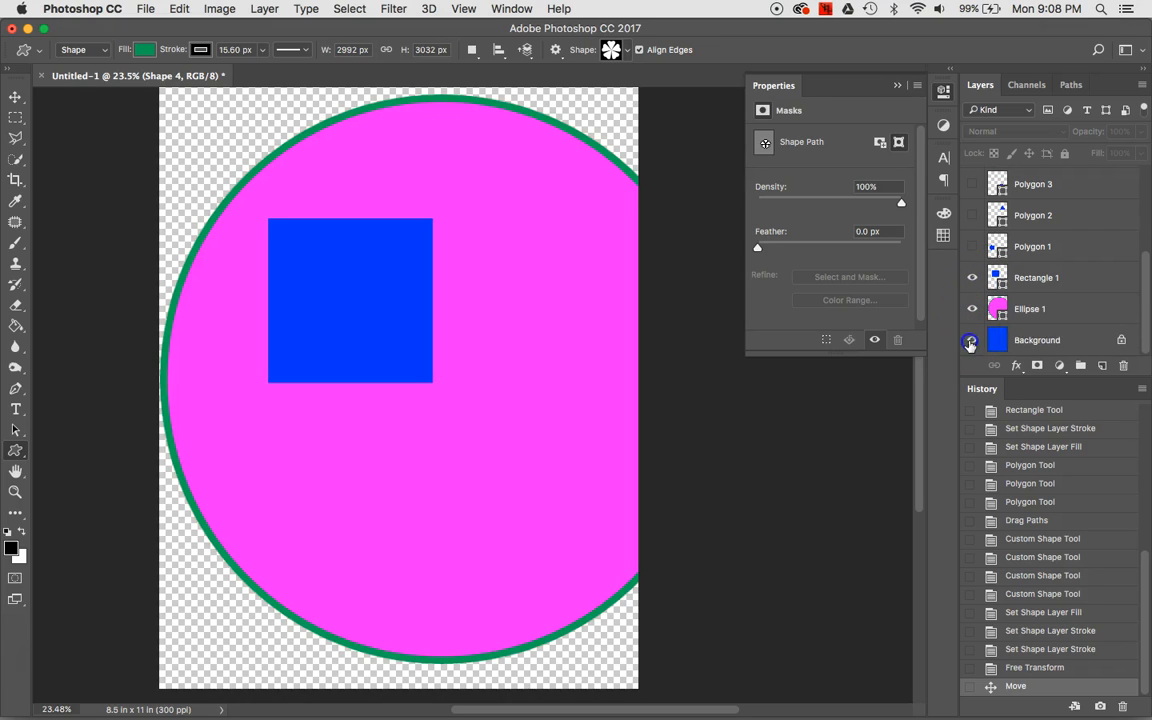
left_click(970, 341)
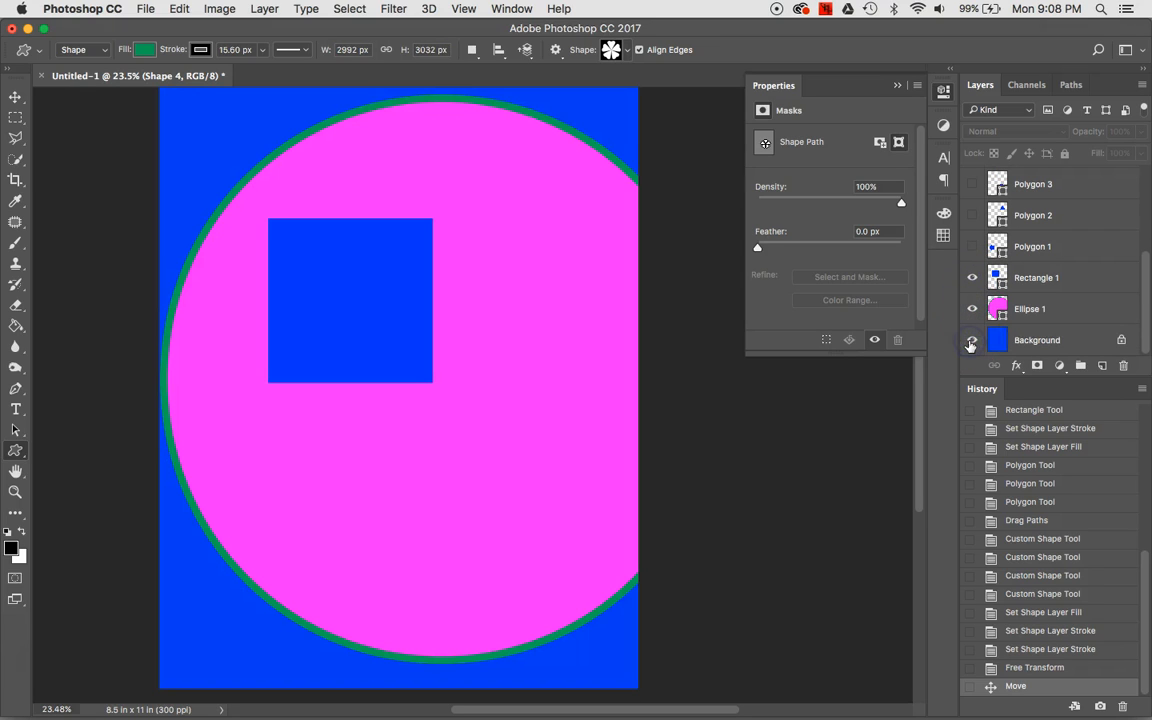
- Add a drop shadow to Rectangle 1 with a 130° angle, 50 px distance, 6% spread and 84 px size
left_click(1083, 278)
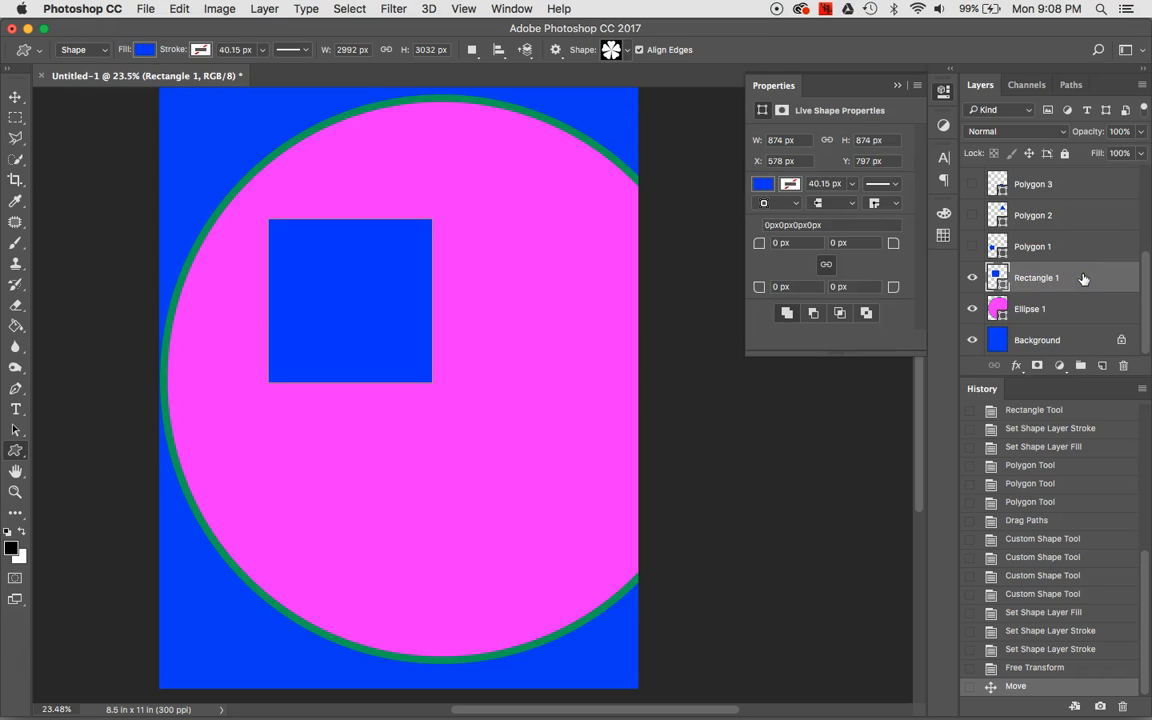
left_click(1098, 278)
double_click(1098, 278)
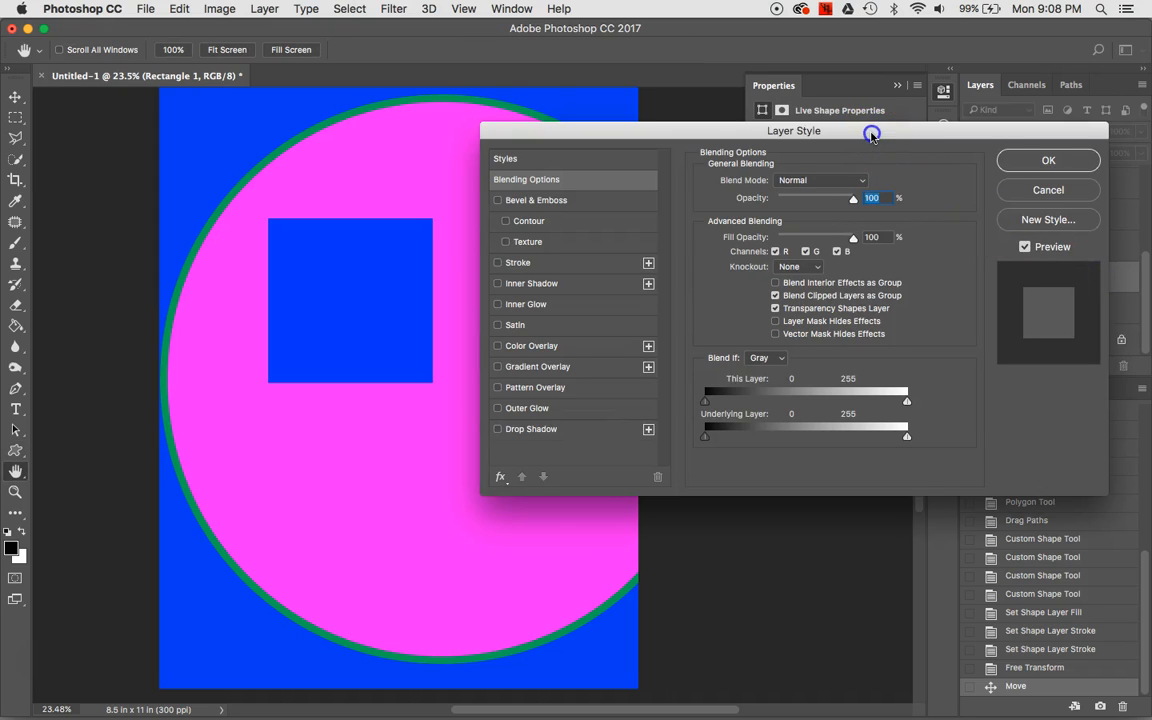
left_click_drag(872, 135, 887, 187)
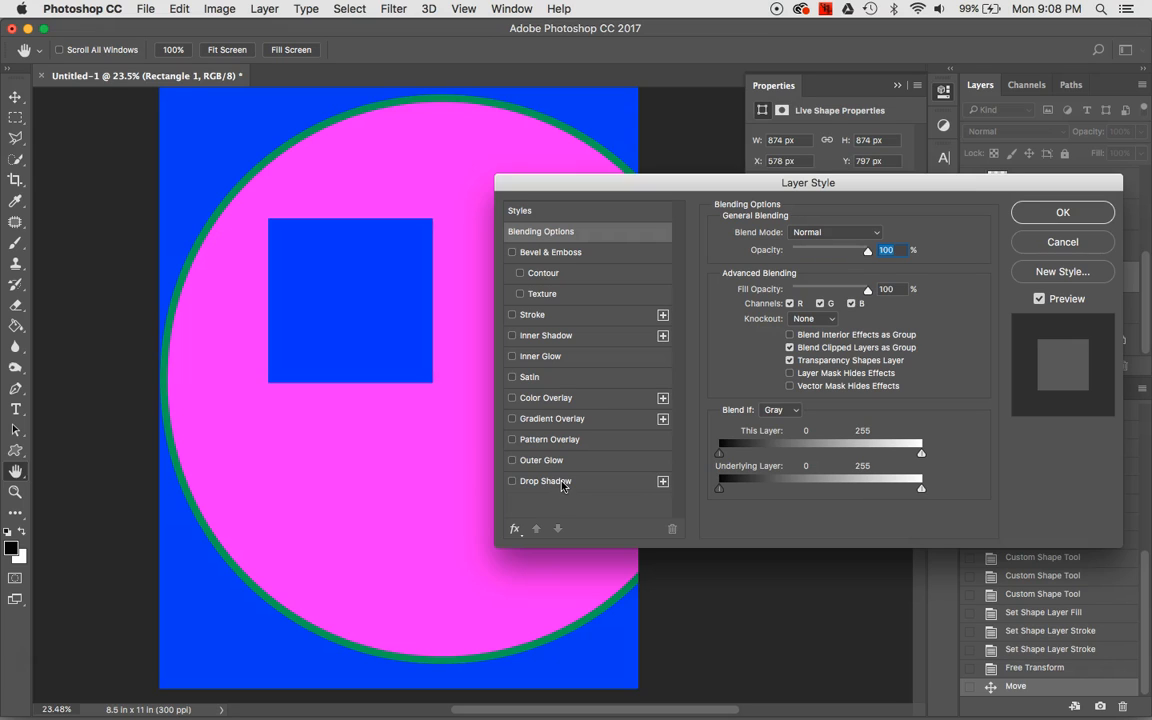
left_click(545, 481)
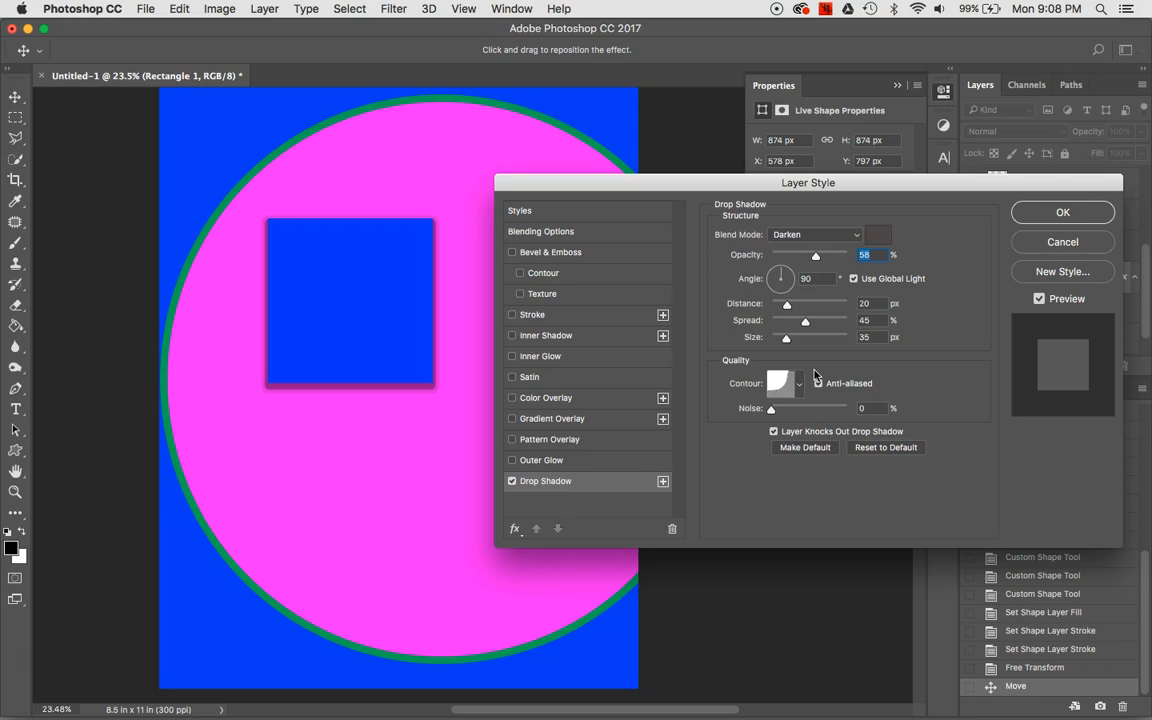
left_click_drag(785, 304, 791, 342)
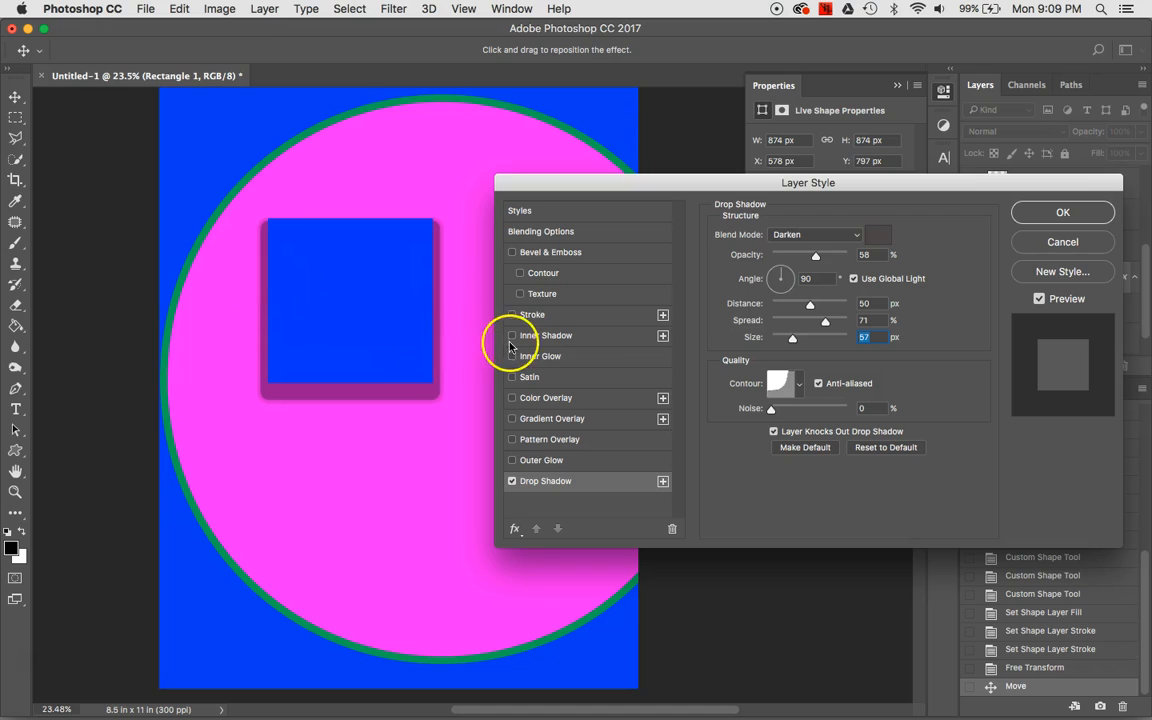
mouse_move(783, 274)
left_mouse_down()
mouse_move(771, 280)
mouse_move(790, 271)
mouse_move(783, 290)
mouse_move(760, 290)
mouse_move(772, 269)
left_mouse_up()
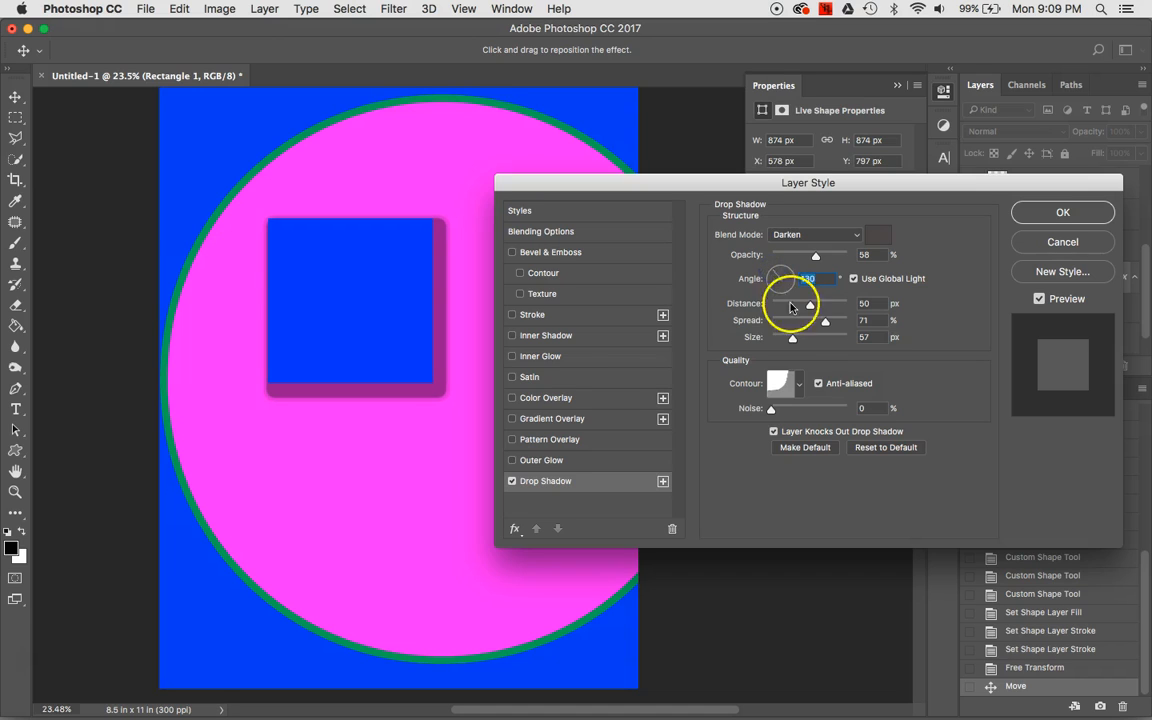
mouse_move(815, 328)
left_mouse_down()
mouse_move(823, 321)
mouse_move(770, 323)
mouse_move(792, 336)
mouse_move(784, 342)
mouse_move(816, 338)
mouse_move(801, 346)
left_mouse_up()
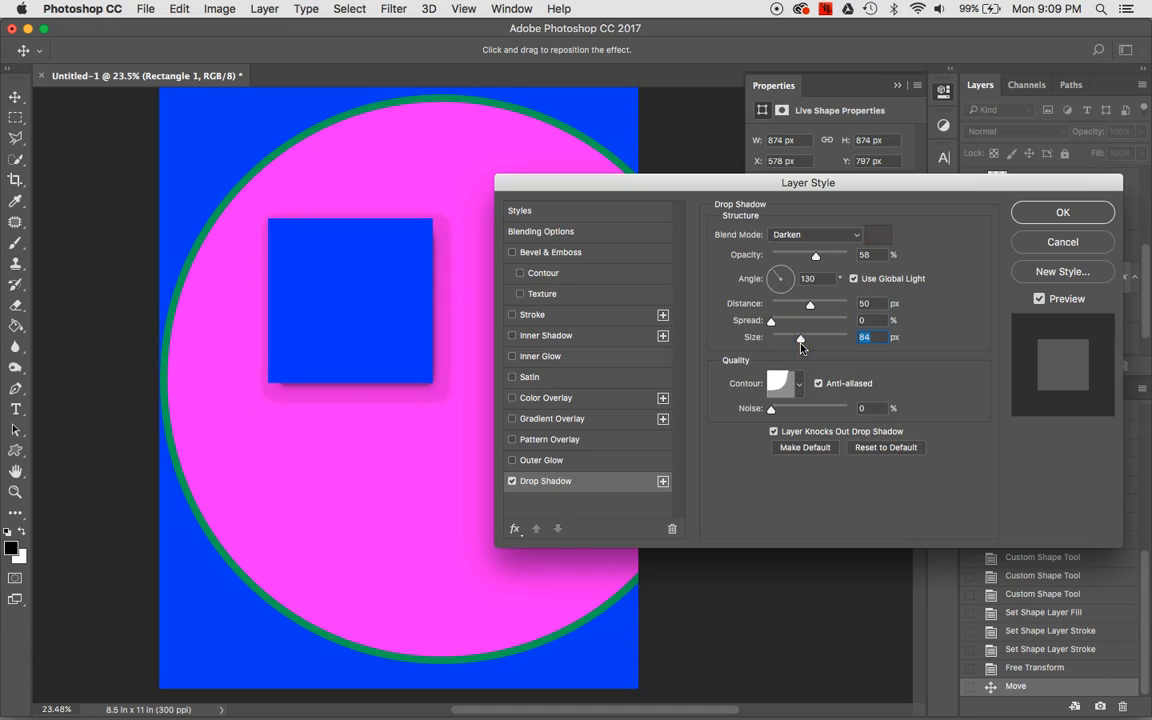
left_click_drag(773, 322, 777, 323)
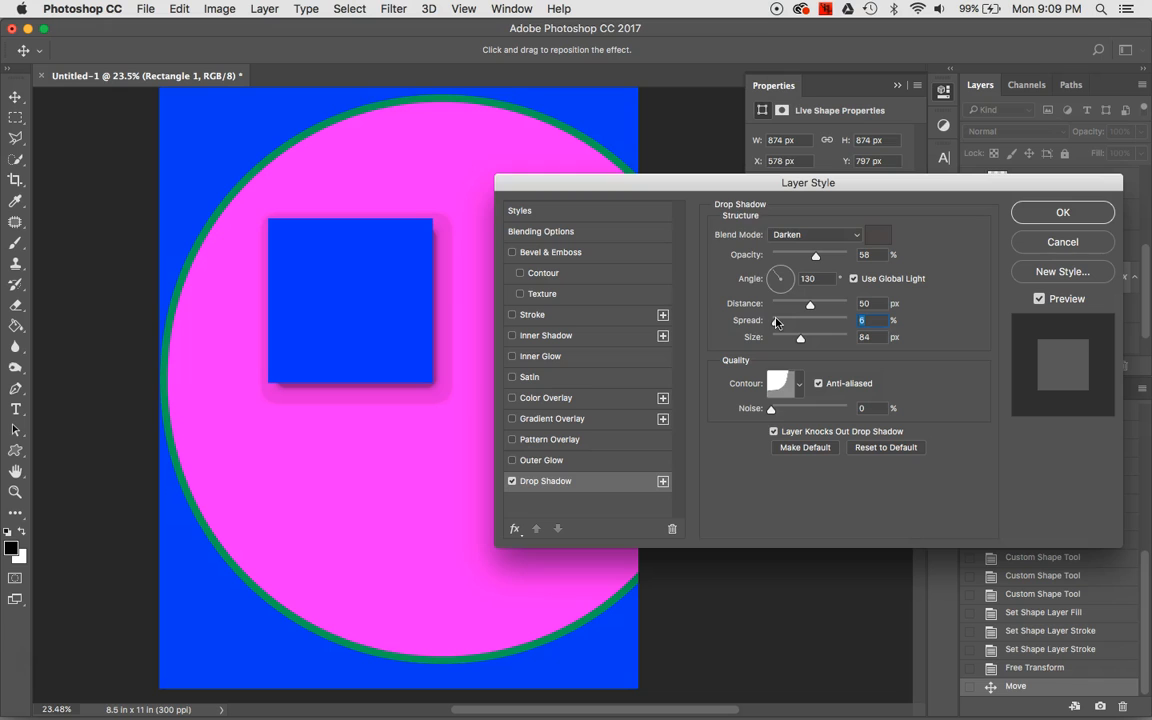
- Add a Bevel & Emboss effect to the square with 355% depth, 101 px size and 3 px soften
left_click_drag(750, 182, 770, 201)
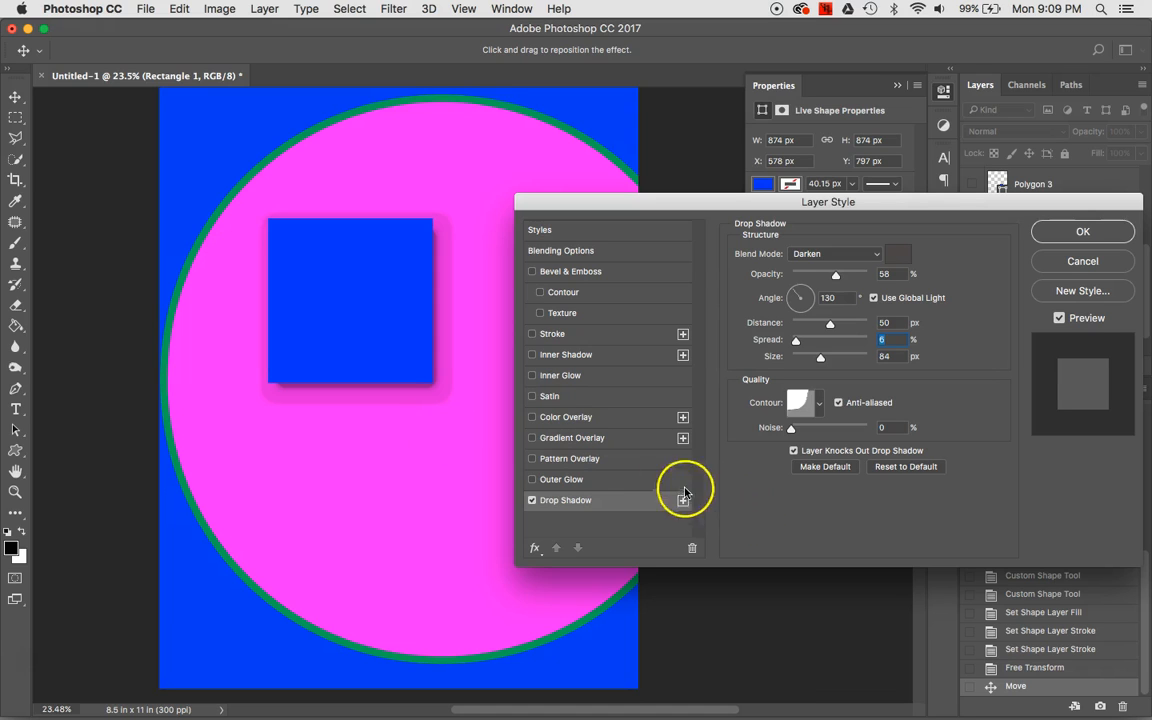
left_click(563, 275)
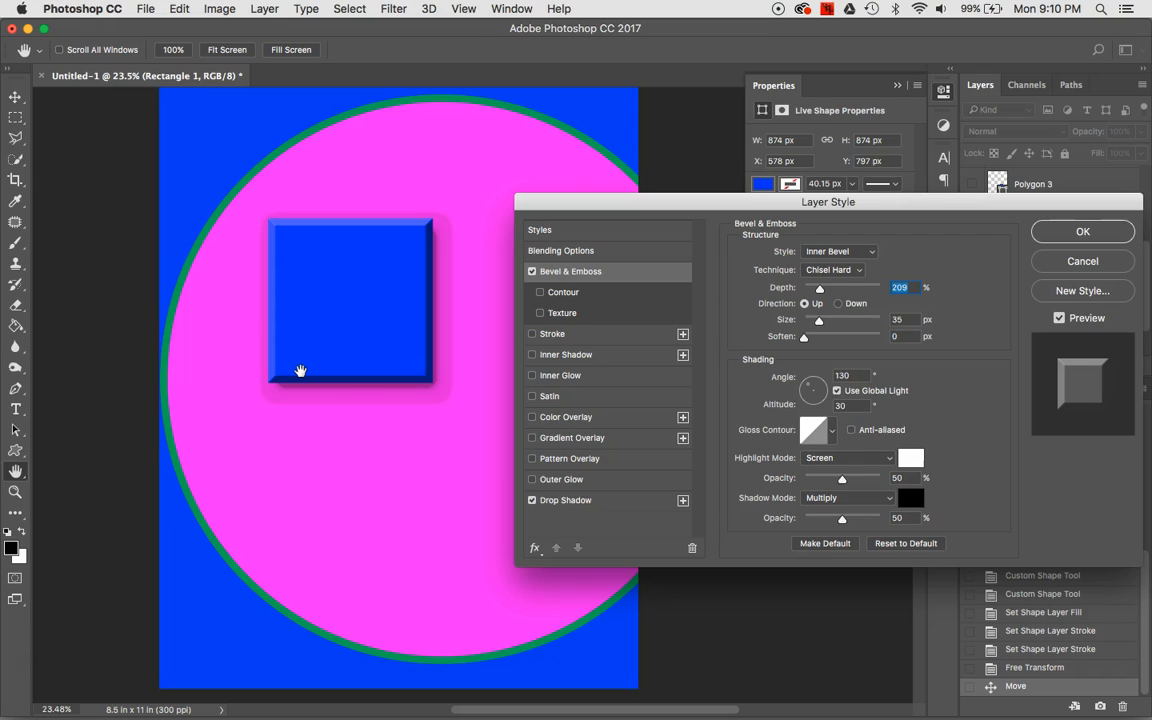
left_click_drag(652, 201, 649, 170)
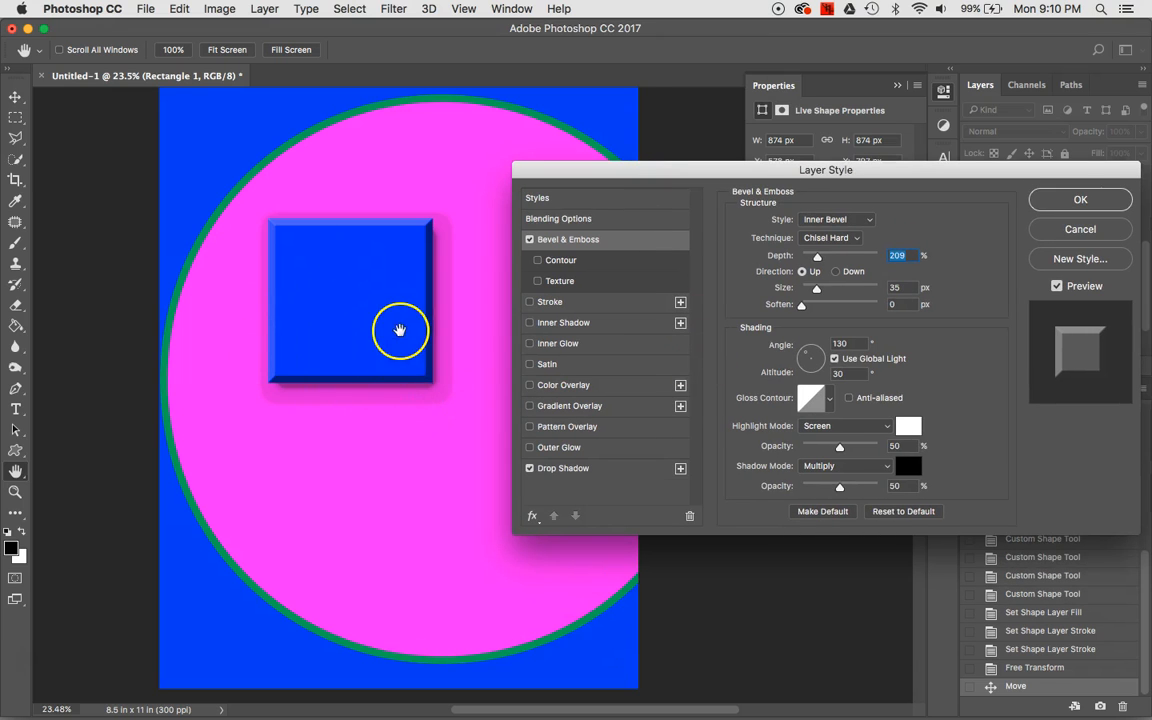
mouse_move(830, 262)
left_mouse_down()
mouse_move(818, 258)
mouse_move(830, 262)
mouse_move(818, 290)
mouse_move(839, 293)
mouse_move(825, 293)
mouse_move(837, 297)
mouse_move(822, 309)
mouse_move(849, 309)
mouse_move(815, 312)
left_mouse_up()
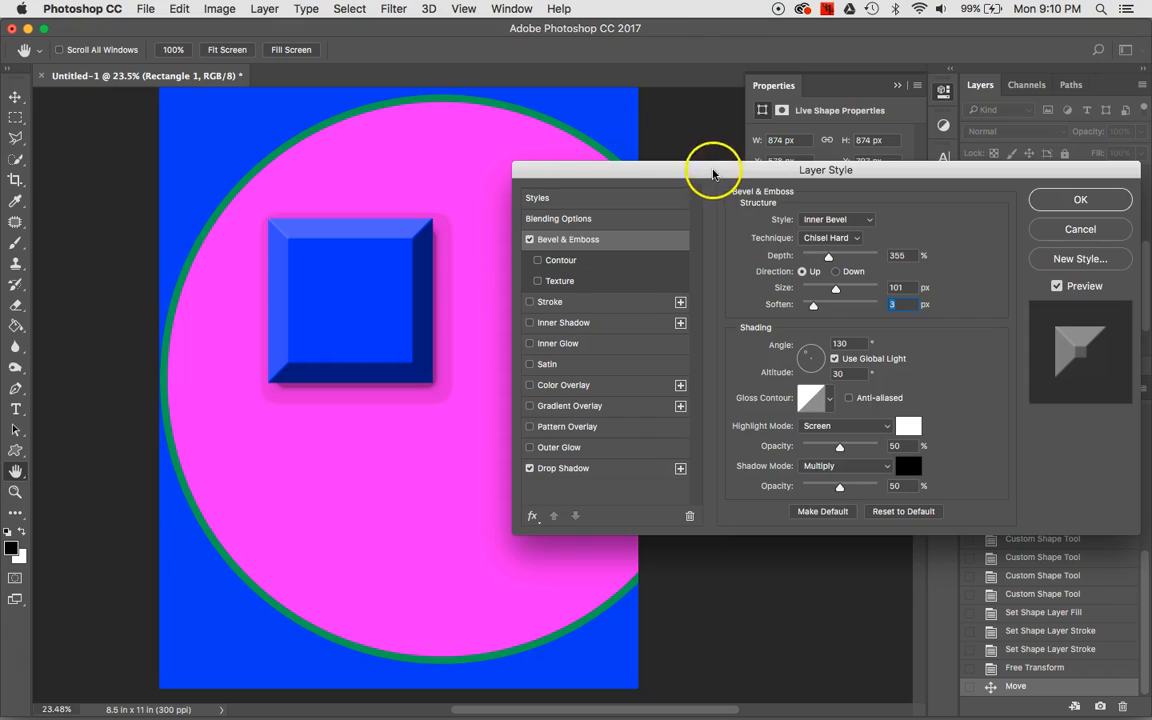
- Add a Pattern Overlay of black-and-white concentric squares to the square and apply the layer style
left_click_drag(713, 172, 698, 166)
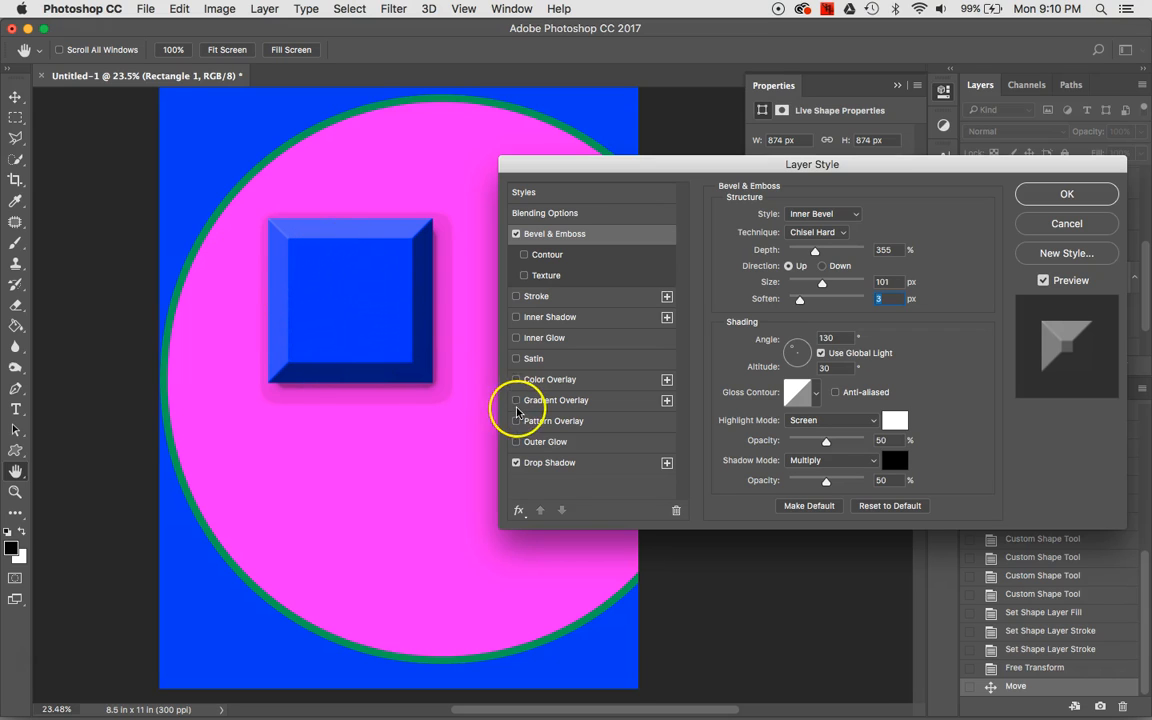
left_click(552, 422)
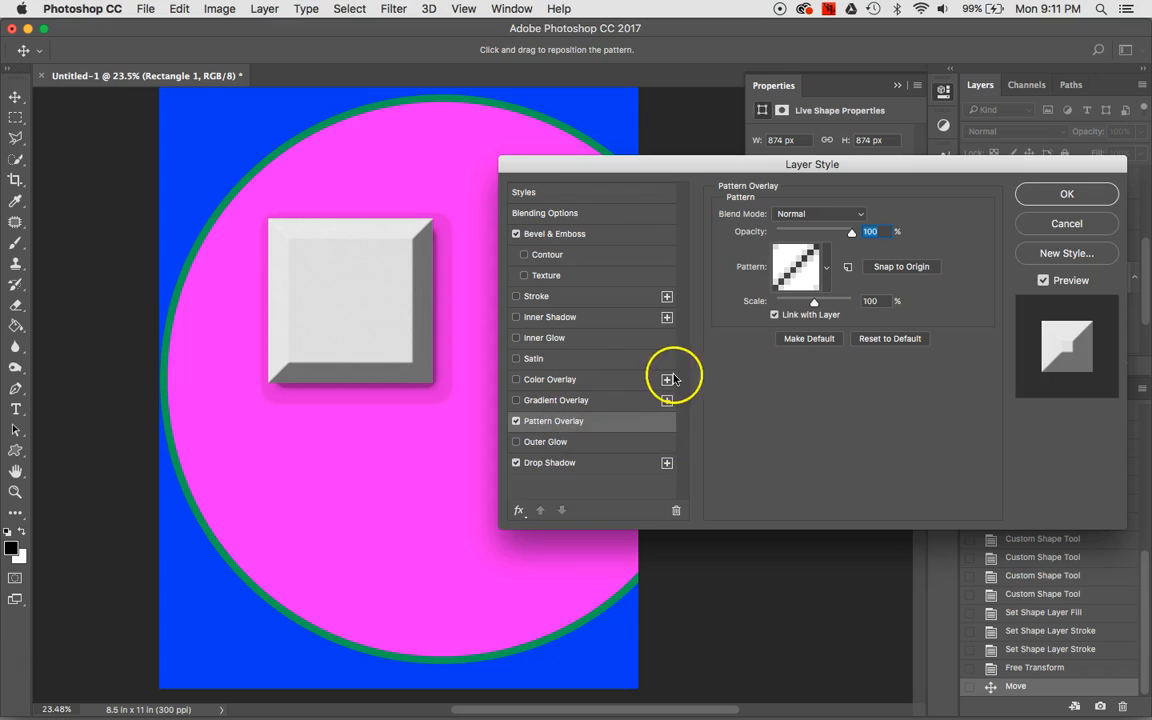
left_click(824, 264)
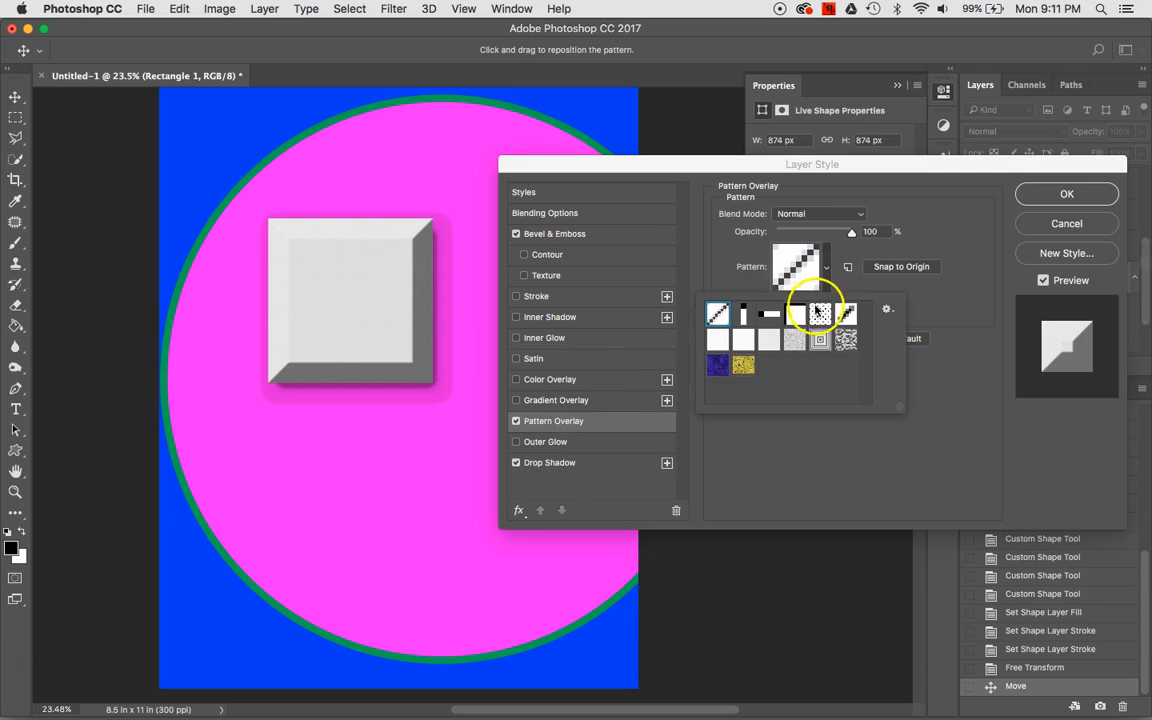
left_click(820, 339)
left_click(835, 436)
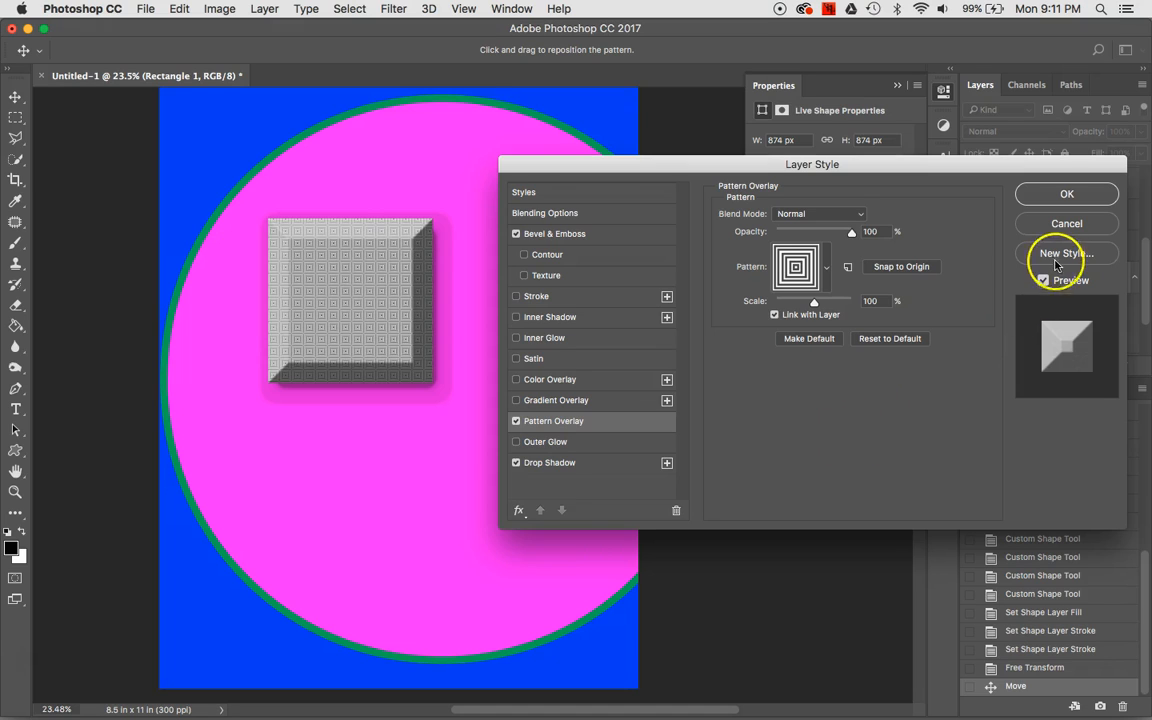
left_click(1045, 194)
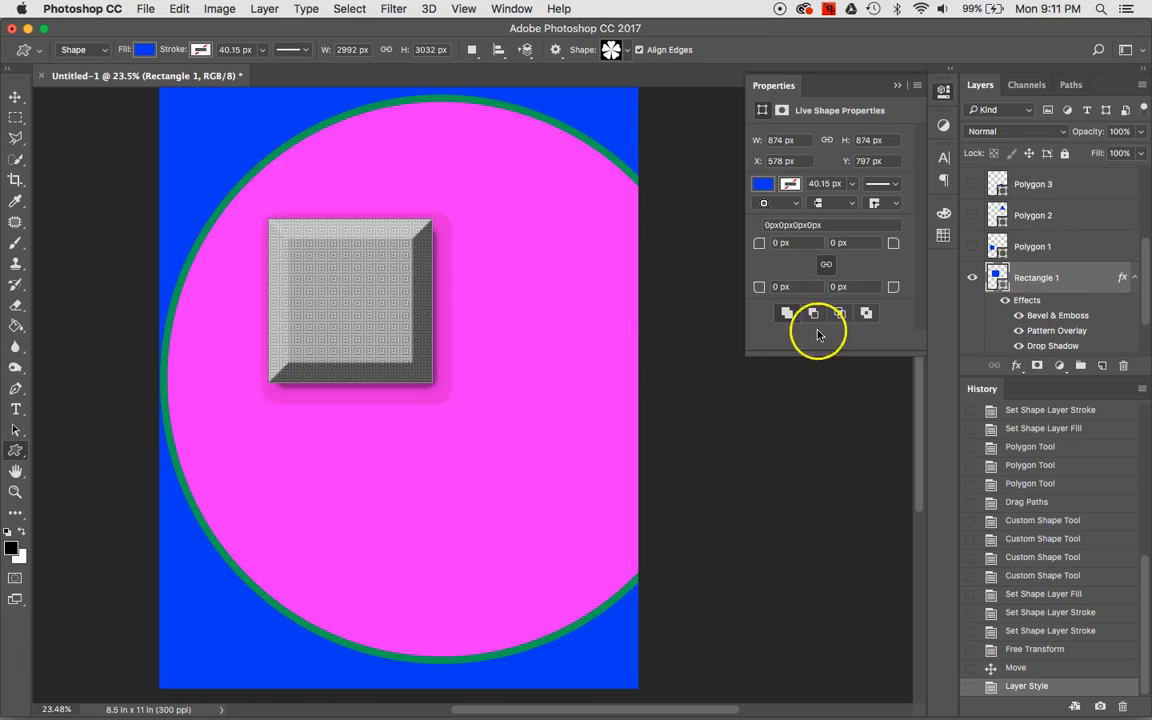
- Switch all of Rectangle 1's layer effects off and back on twice to compare the square with and without them
scroll(1079, 286, "down", 2)
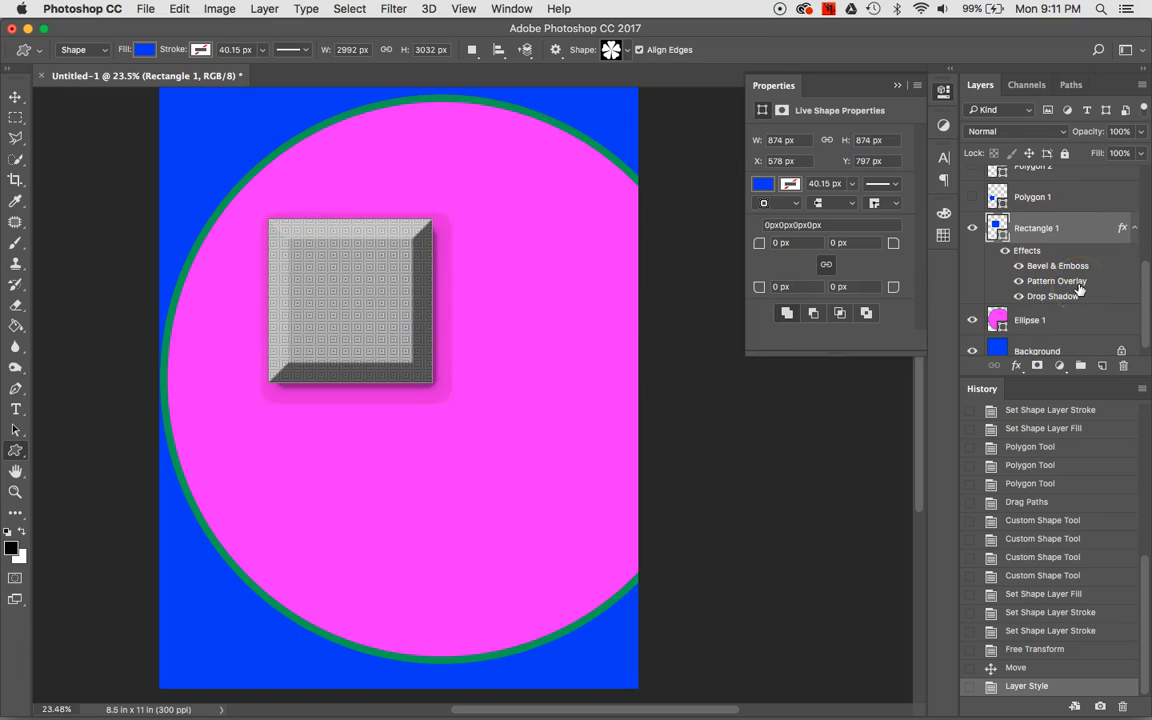
left_click(1007, 252)
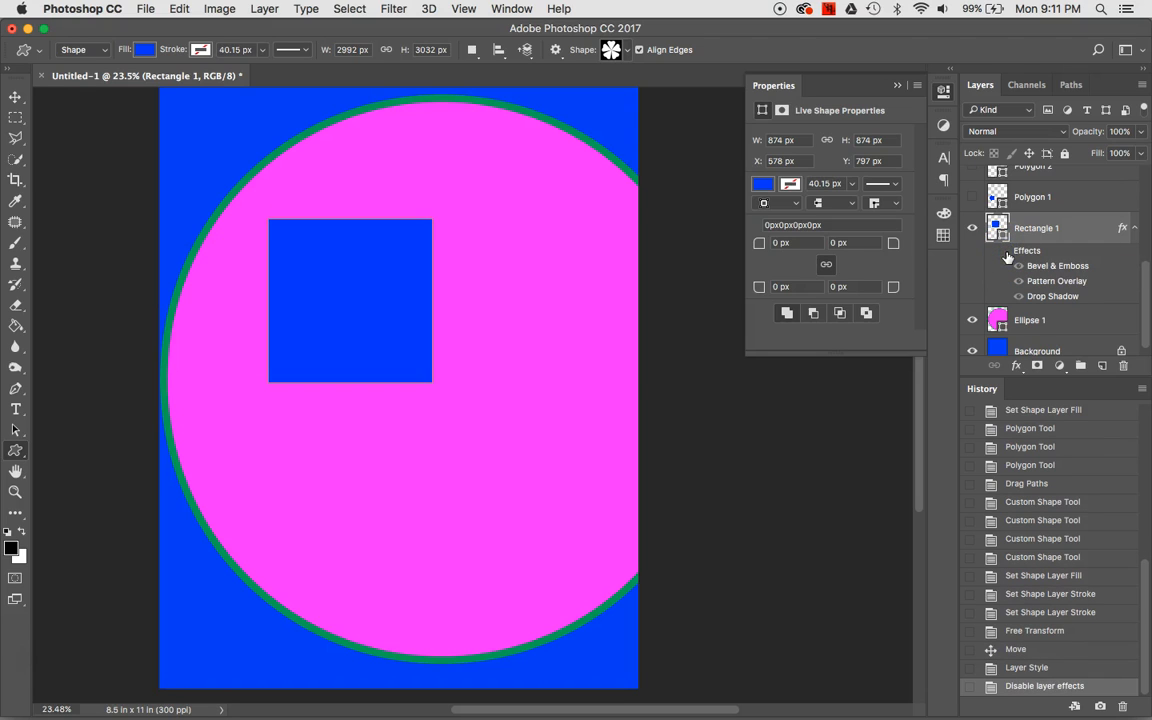
left_click(1007, 252)
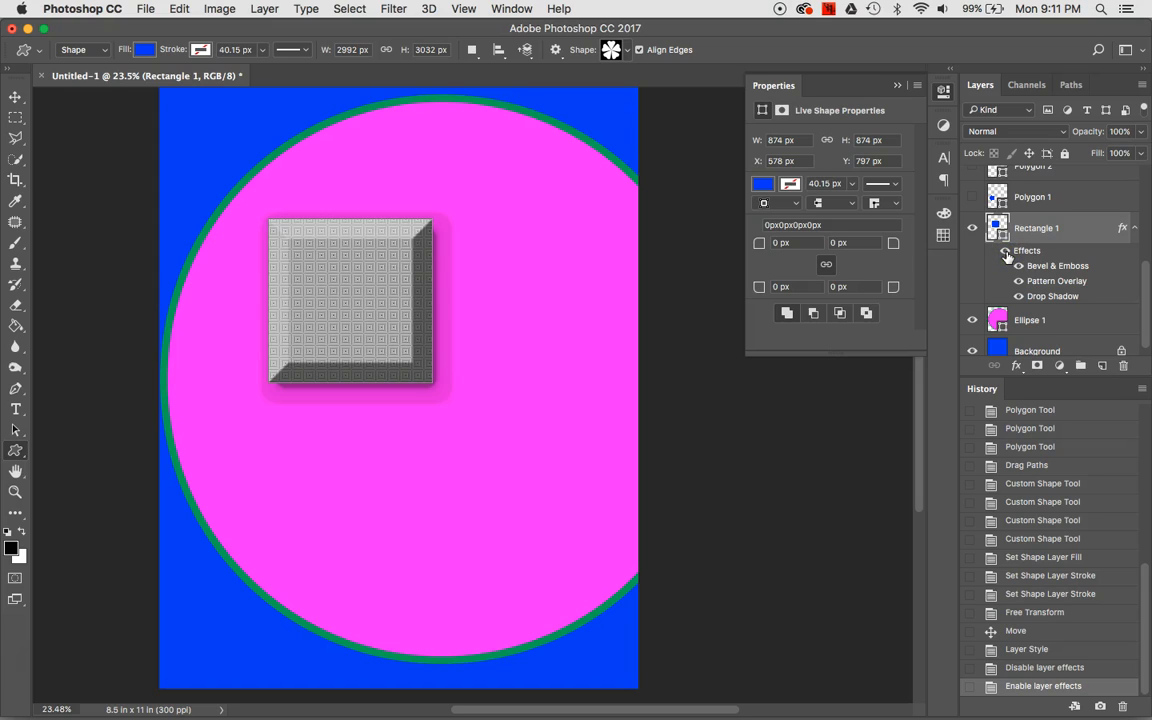
left_click(1007, 252)
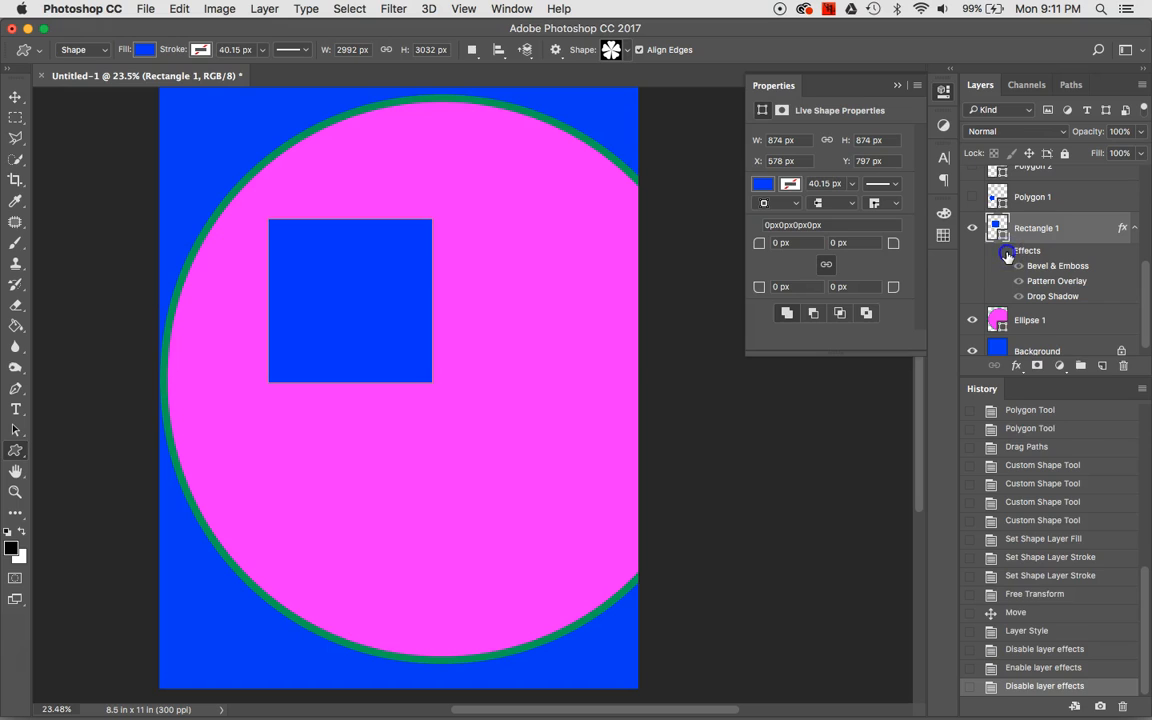
left_click(1007, 252)
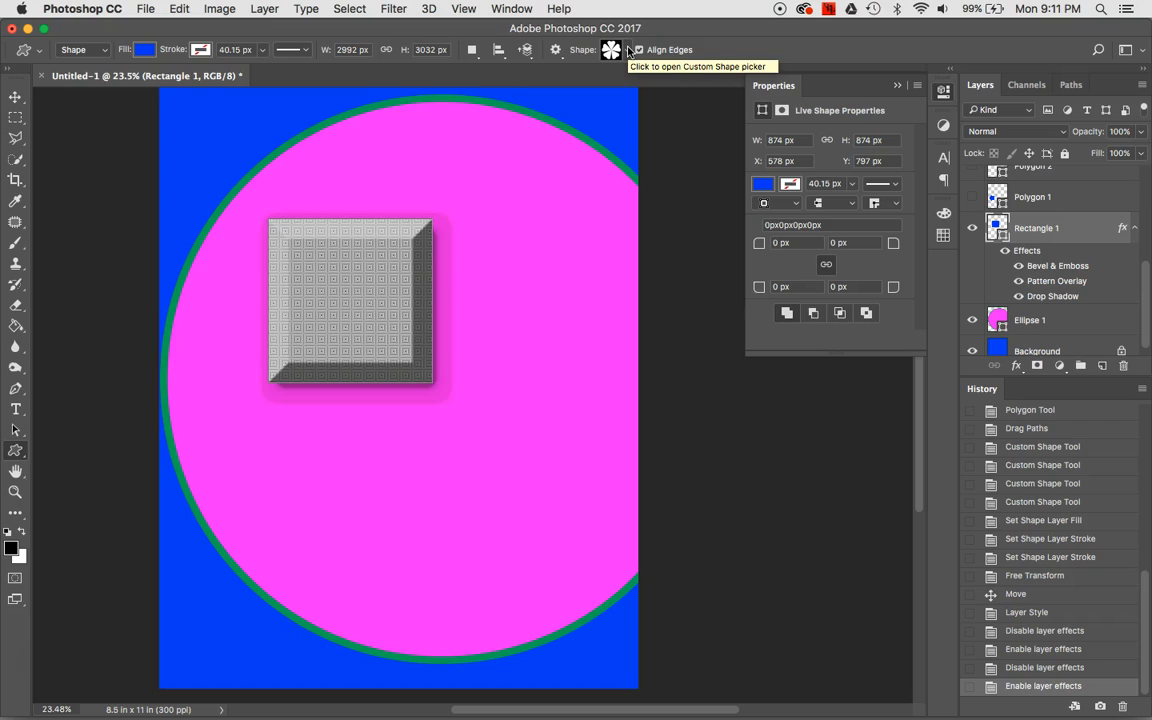
left_click(876, 50)
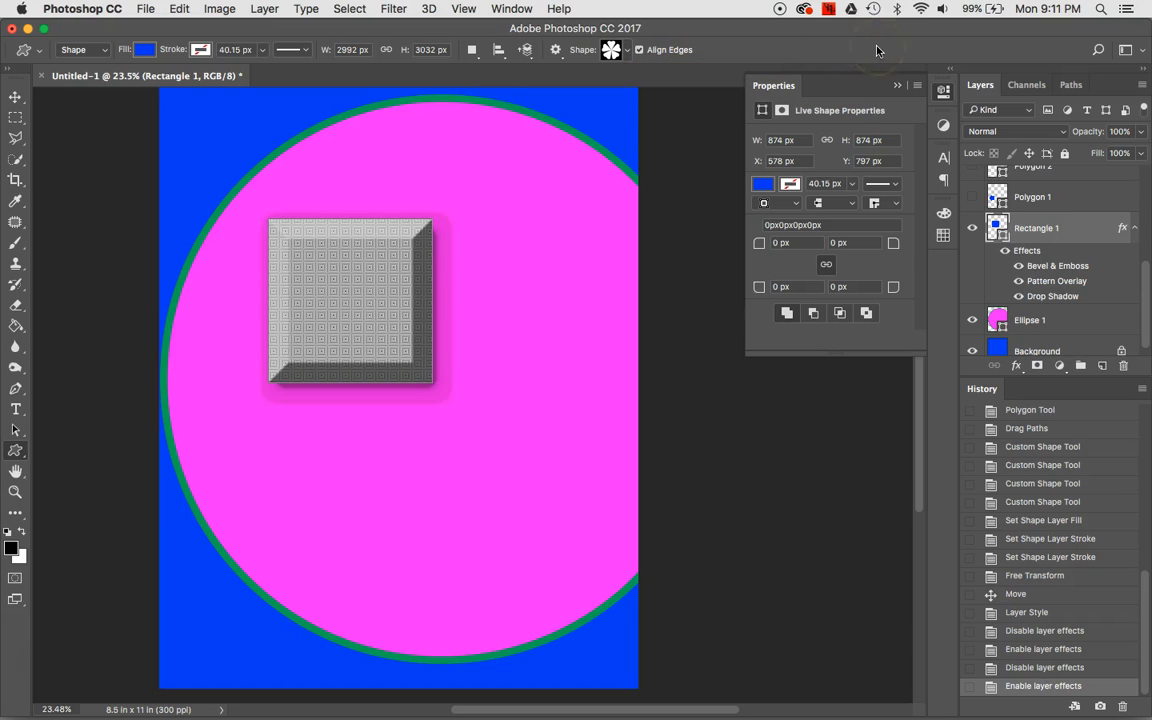